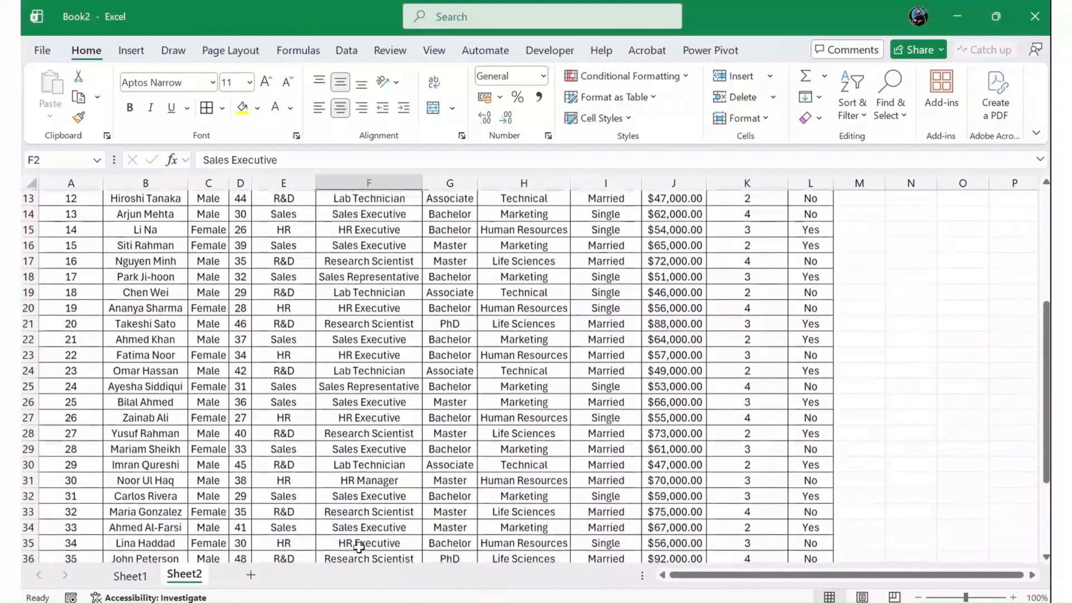
- Clear the EducationField entries in H32:H36 and refill them with Marketing, Life Sciences, Marketing, Human Resources and Life Sciences
{"action": "scroll", "coordinate": [362, 550], "scroll_direction": "up", "scroll_amount": 4}
{"action": "scroll", "coordinate": [402, 548], "scroll_direction": "down", "scroll_amount": 4}
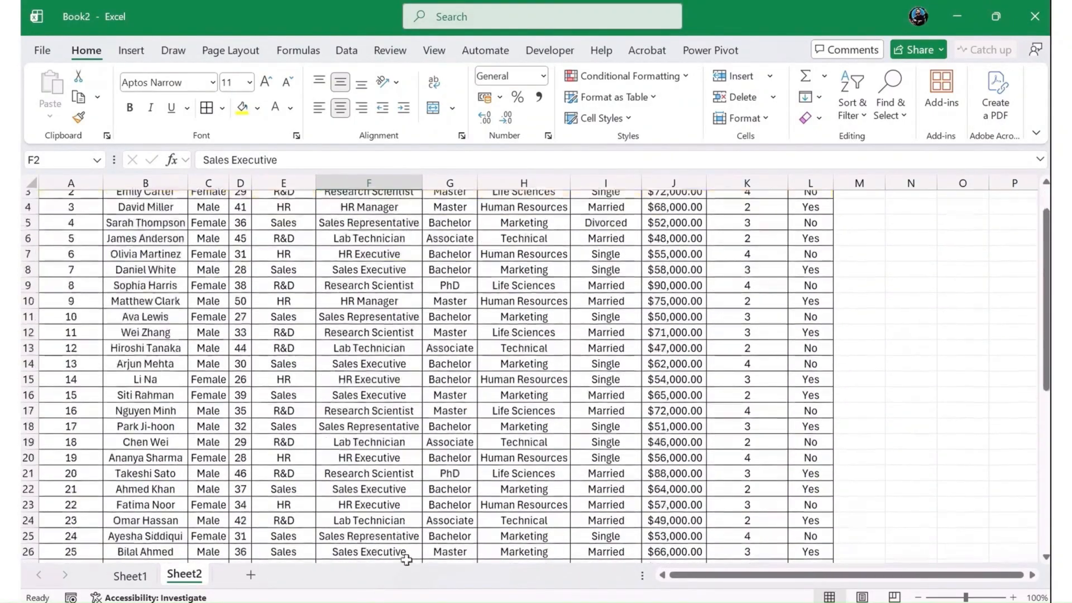
{"action": "scroll", "coordinate": [302, 465], "scroll_direction": "down", "scroll_amount": 1}
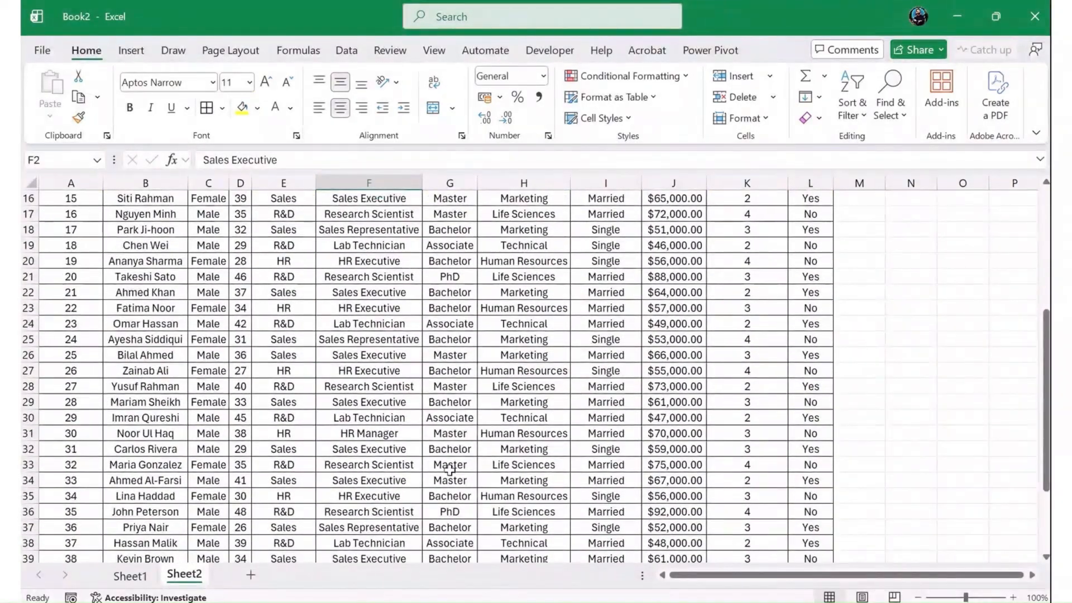
{"action": "left_click_drag", "start_coordinate": [523, 448], "coordinate": [524, 510]}
{"action": "key", "text": "ctrl+c"}
{"action": "key", "text": "Delete"}
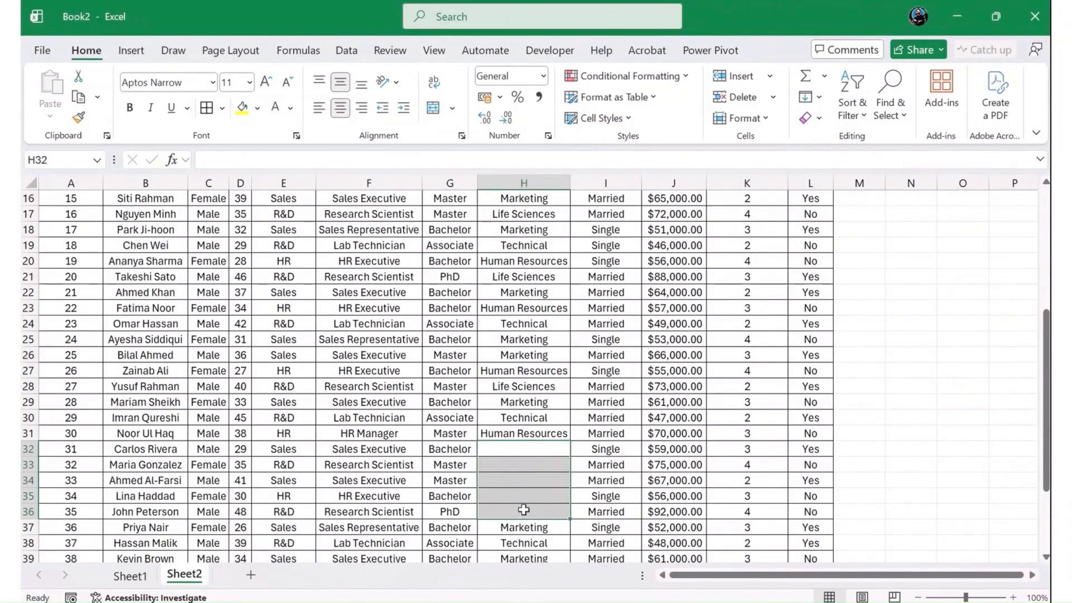
{"action": "scroll", "coordinate": [523, 509], "scroll_direction": "down", "scroll_amount": 4}
{"action": "scroll", "coordinate": [524, 511], "scroll_direction": "up", "scroll_amount": 2}
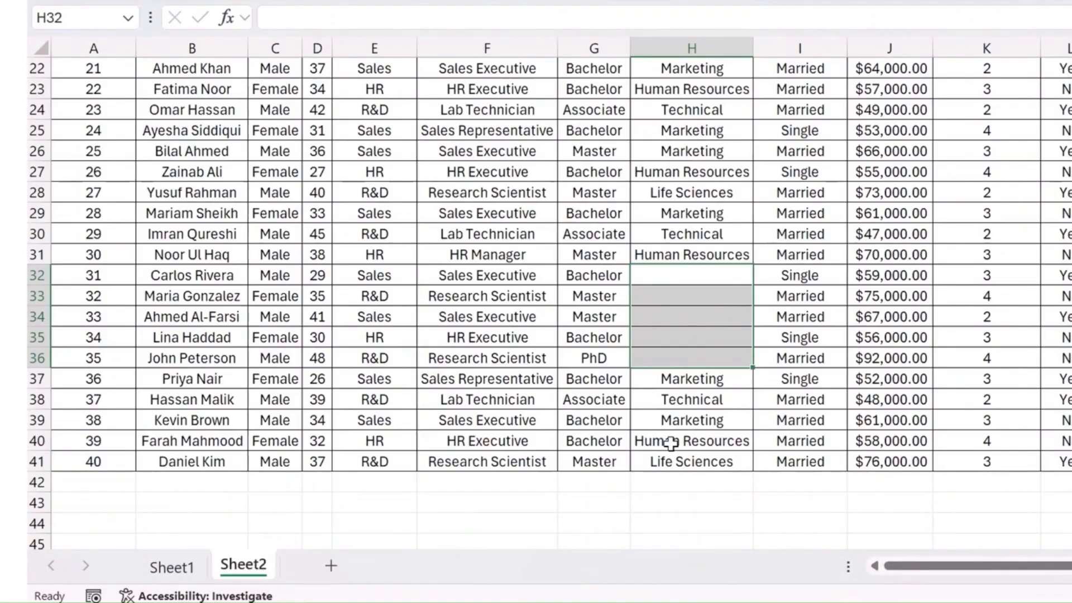
{"action": "key", "text": "ctrl+v"}
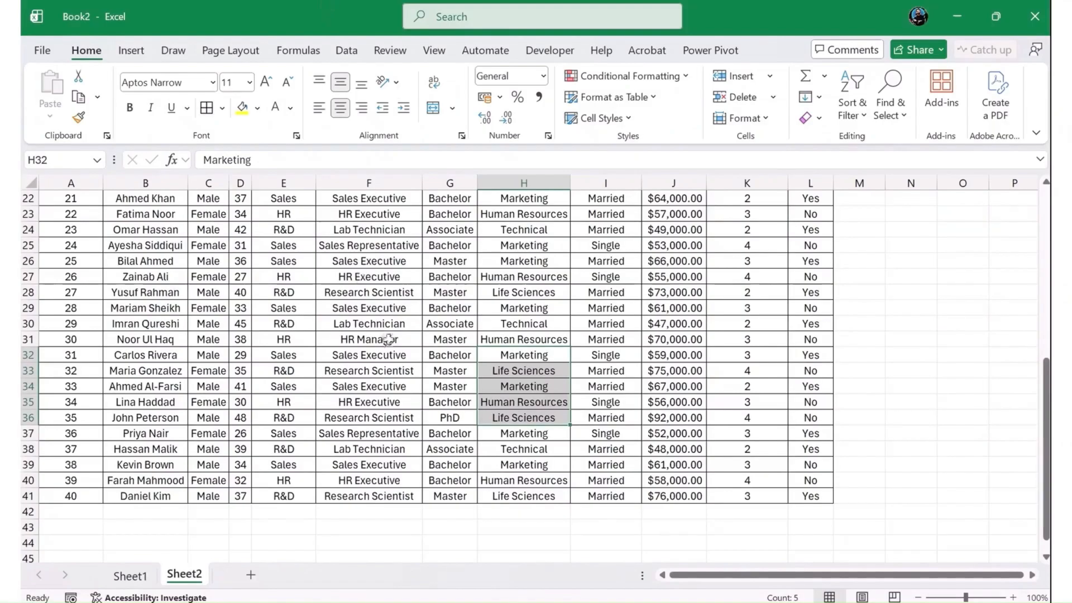
{"action": "scroll", "coordinate": [513, 238], "scroll_direction": "up", "scroll_amount": 7}
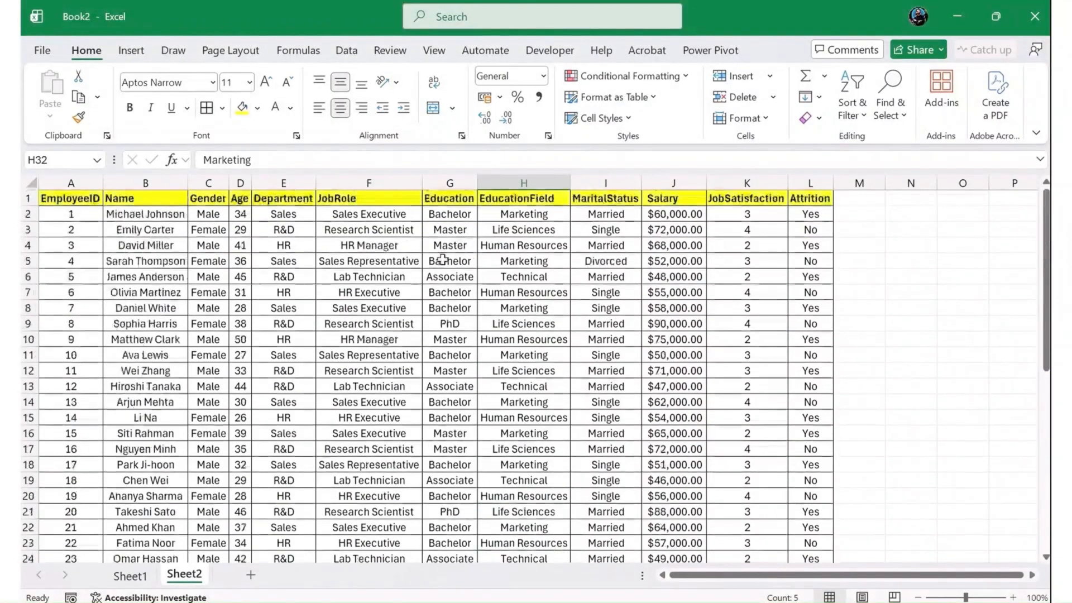
- Format the Age column with the Number format and no decimal places
{"action": "left_click", "coordinate": [328, 261]}
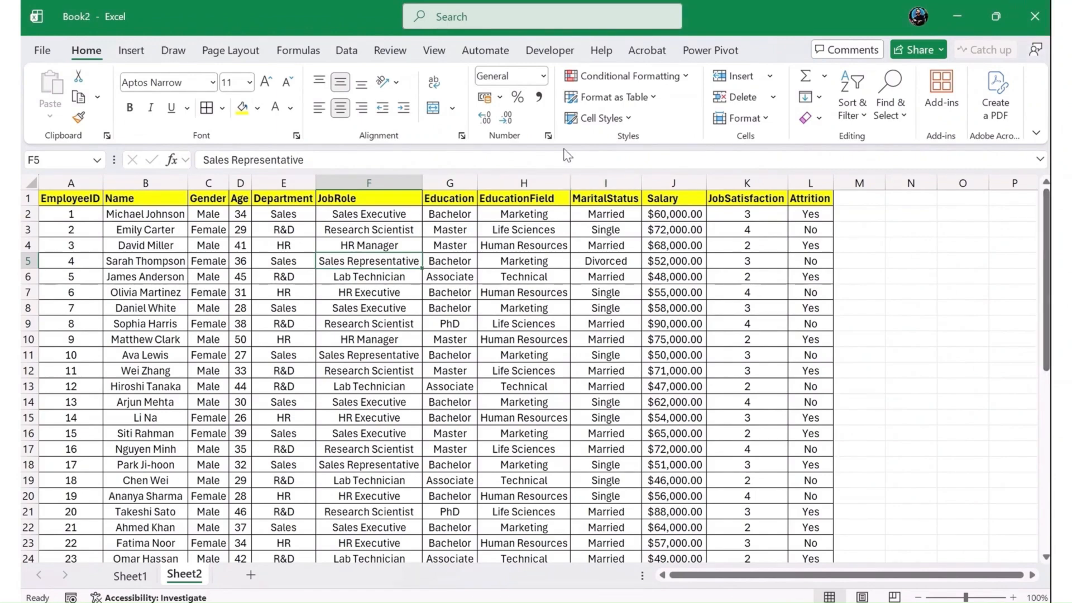
{"action": "left_click", "coordinate": [687, 173]}
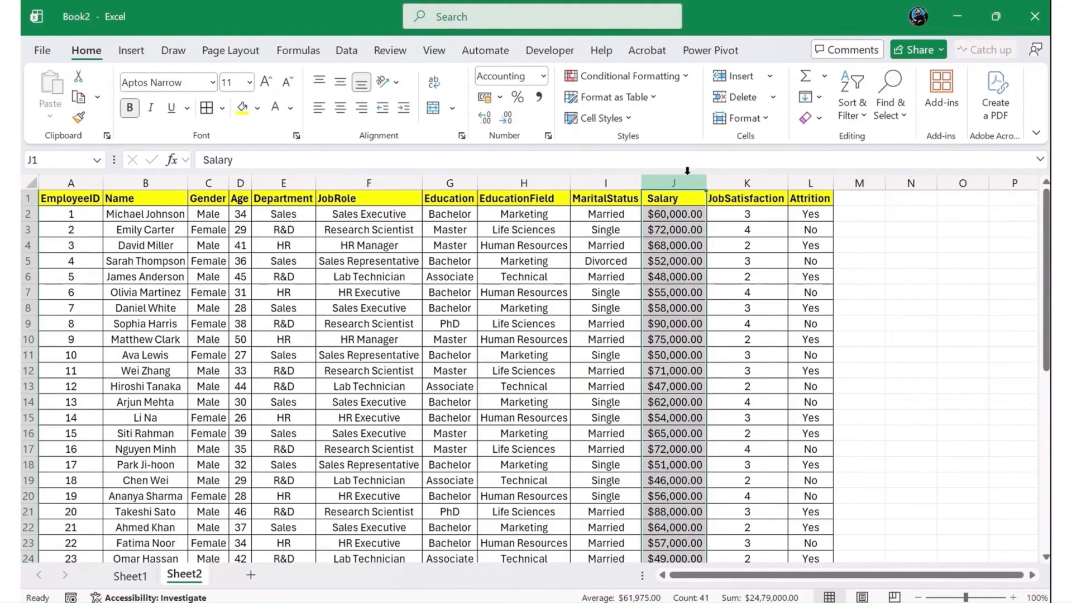
{"action": "left_click", "coordinate": [247, 177]}
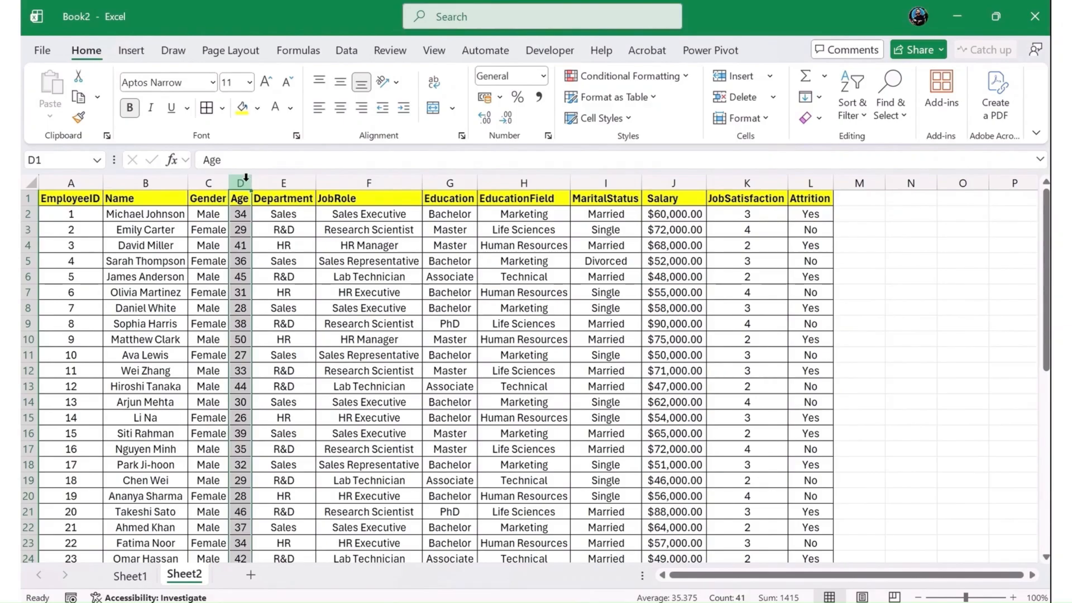
{"action": "left_click", "coordinate": [545, 82]}
{"action": "left_click", "coordinate": [542, 150]}
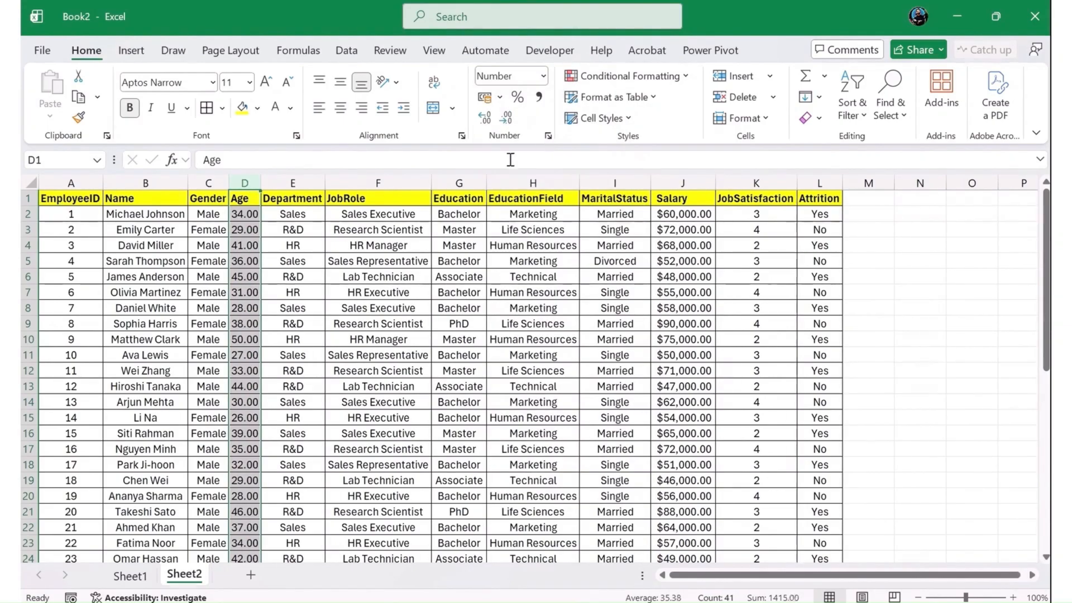
{"action": "left_click", "coordinate": [506, 118]}
{"action": "left_click", "coordinate": [505, 118]}
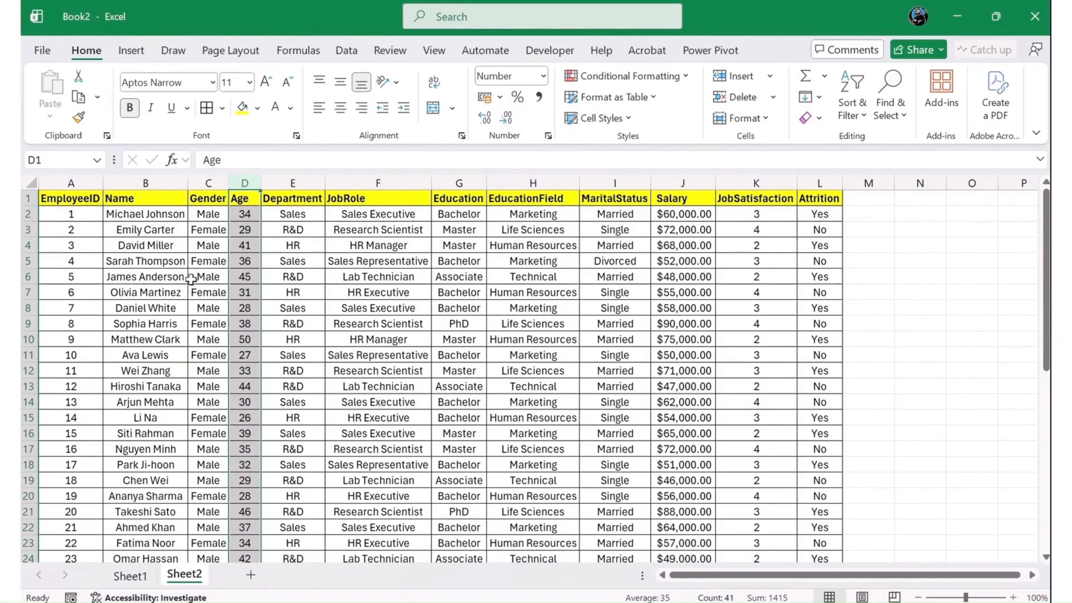
- Format the JobSatisfaction column with the Number format and no decimal places
{"action": "left_click", "coordinate": [781, 181]}
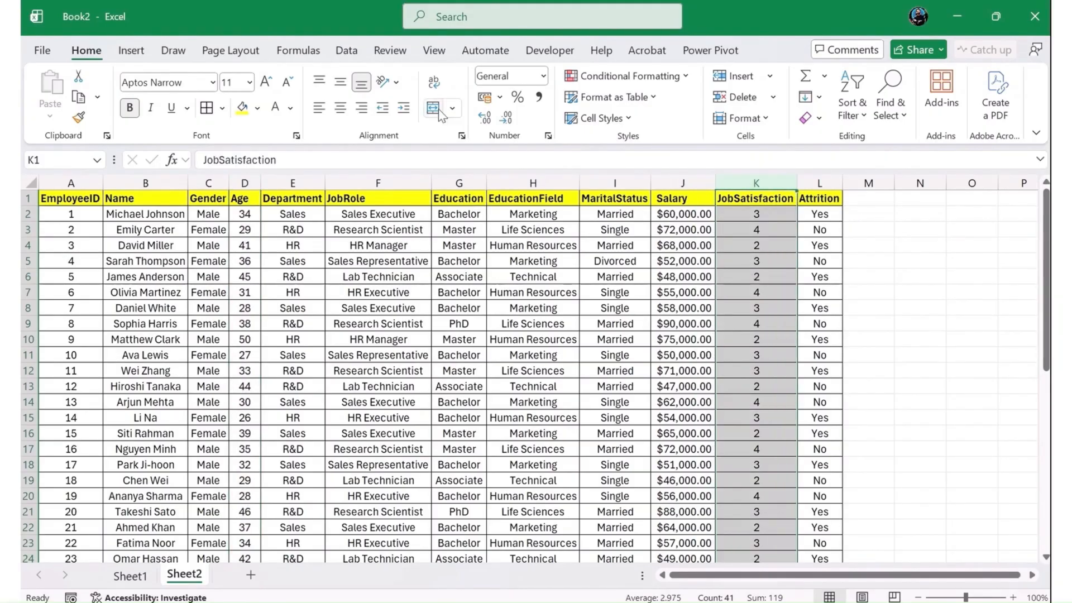
{"action": "left_click", "coordinate": [544, 76]}
{"action": "left_click", "coordinate": [184, 249]}
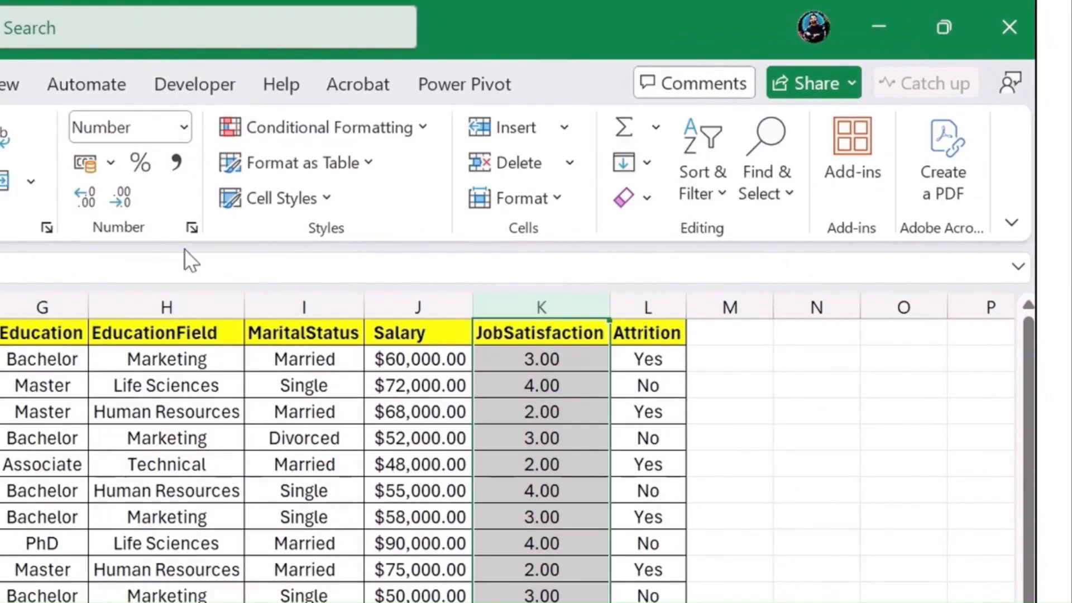
{"action": "left_click", "coordinate": [122, 195]}
{"action": "left_click", "coordinate": [122, 195]}
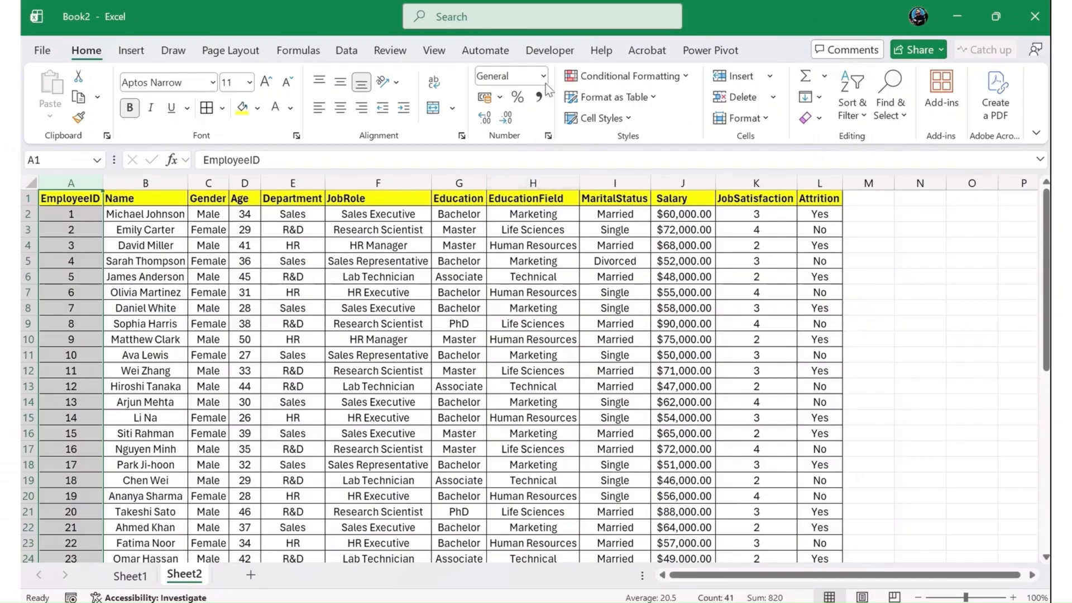
- Format the EmployeeID column with the Number format and no decimal places
{"action": "left_click", "coordinate": [545, 75]}
{"action": "left_click", "coordinate": [564, 148]}
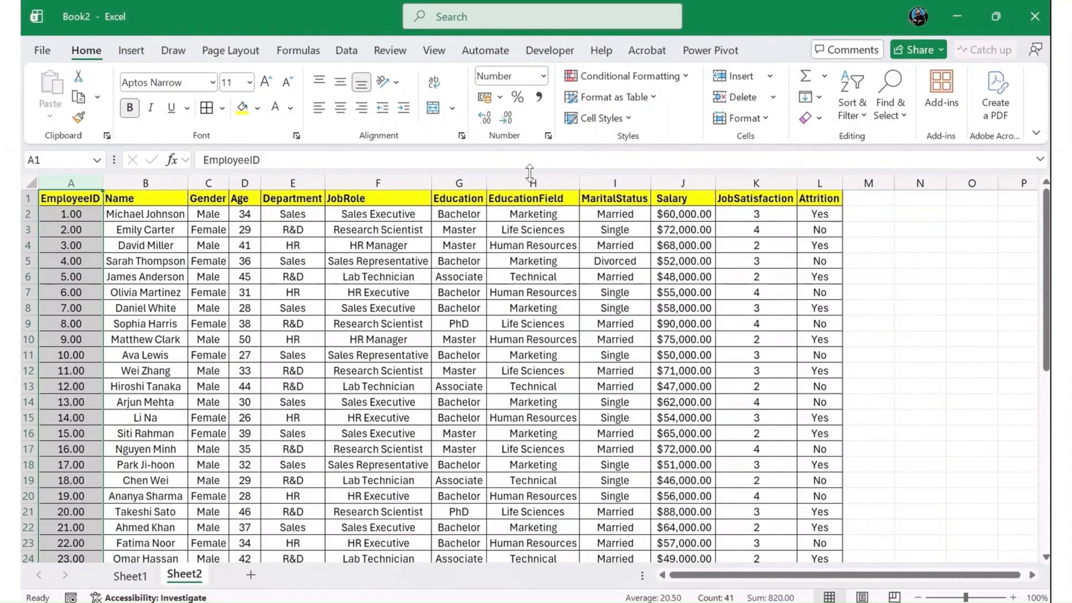
{"action": "left_click", "coordinate": [506, 117]}
{"action": "left_click", "coordinate": [505, 117]}
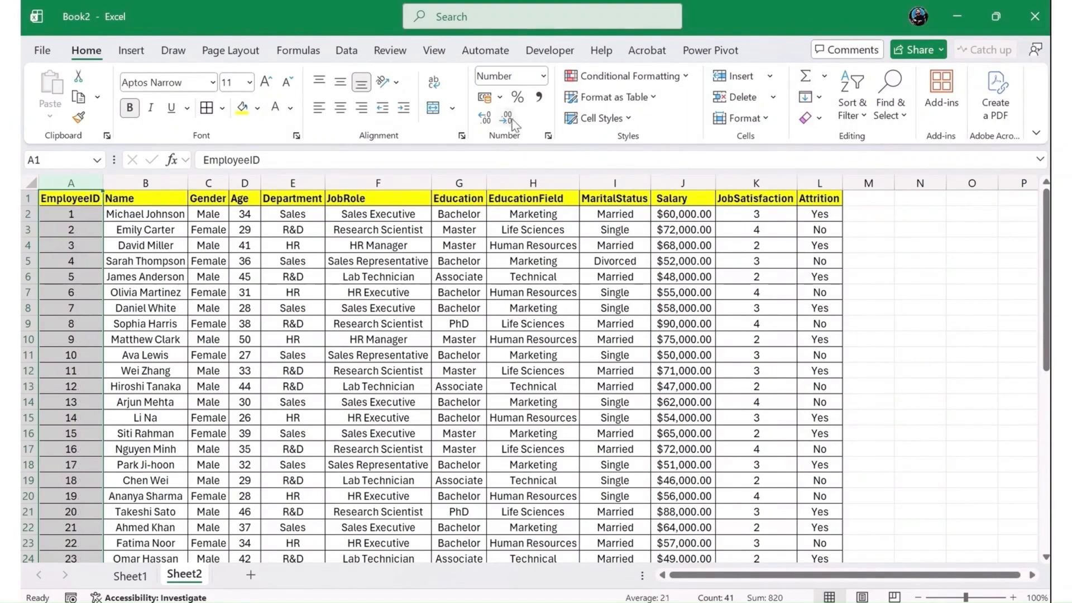
{"action": "left_click", "coordinate": [239, 369]}
{"action": "scroll", "coordinate": [263, 398], "scroll_direction": "down", "scroll_amount": 2}
{"action": "scroll", "coordinate": [468, 373], "scroll_direction": "up", "scroll_amount": 6}
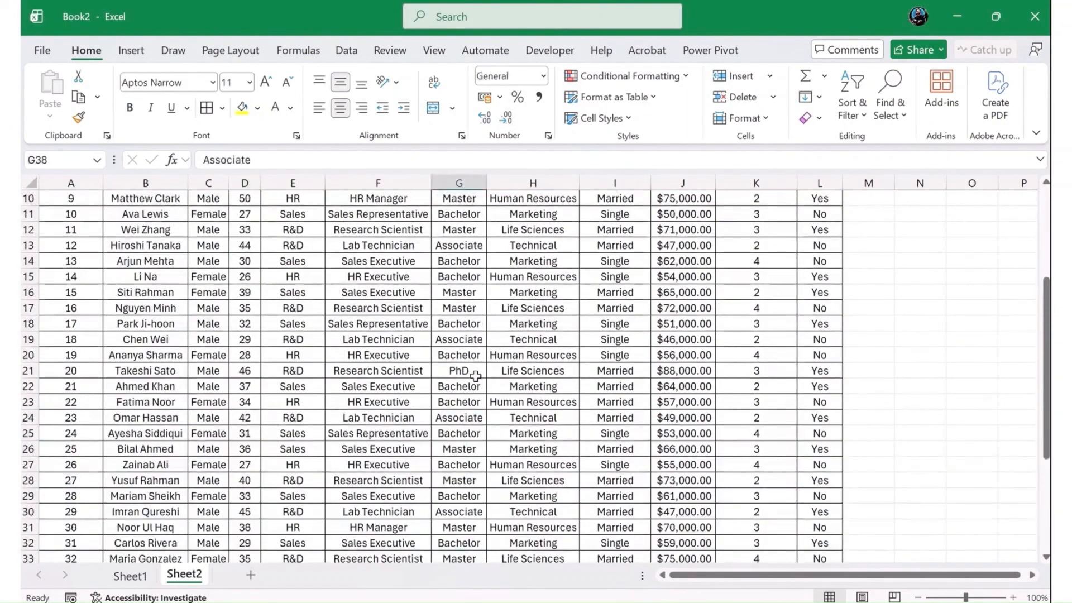
{"action": "scroll", "coordinate": [475, 376], "scroll_direction": "up", "scroll_amount": 3}
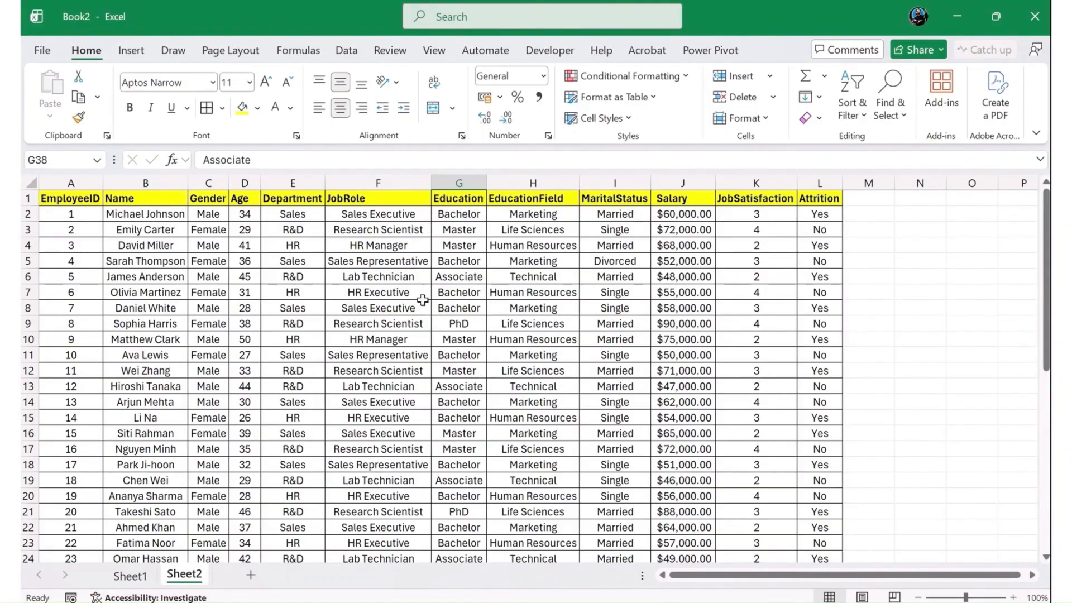
{"action": "key", "text": "ctrl+t"}
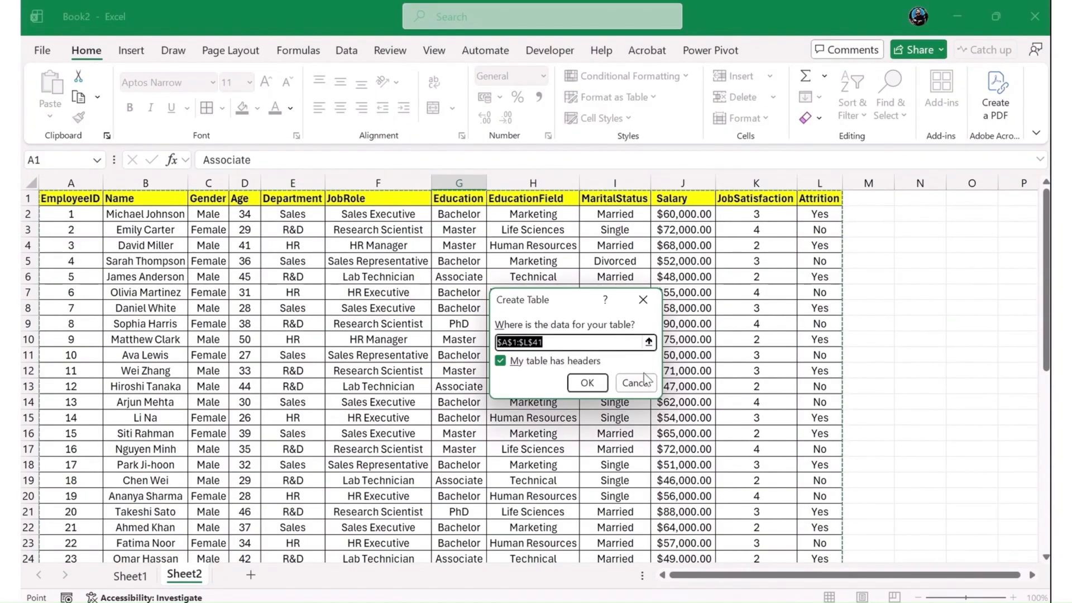
{"action": "left_click", "coordinate": [630, 387]}
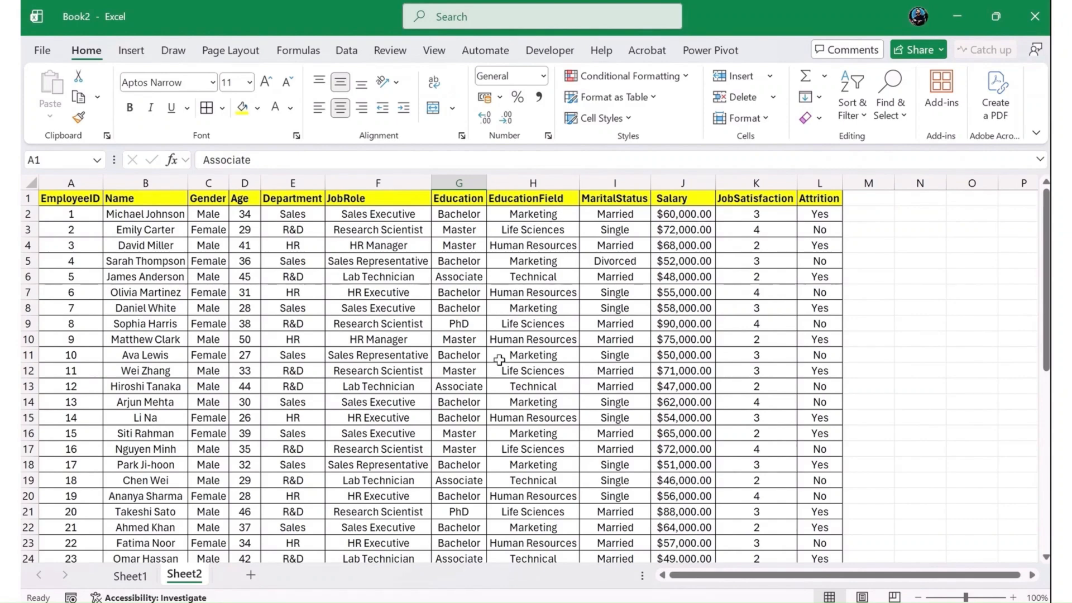
{"action": "left_click", "coordinate": [380, 291]}
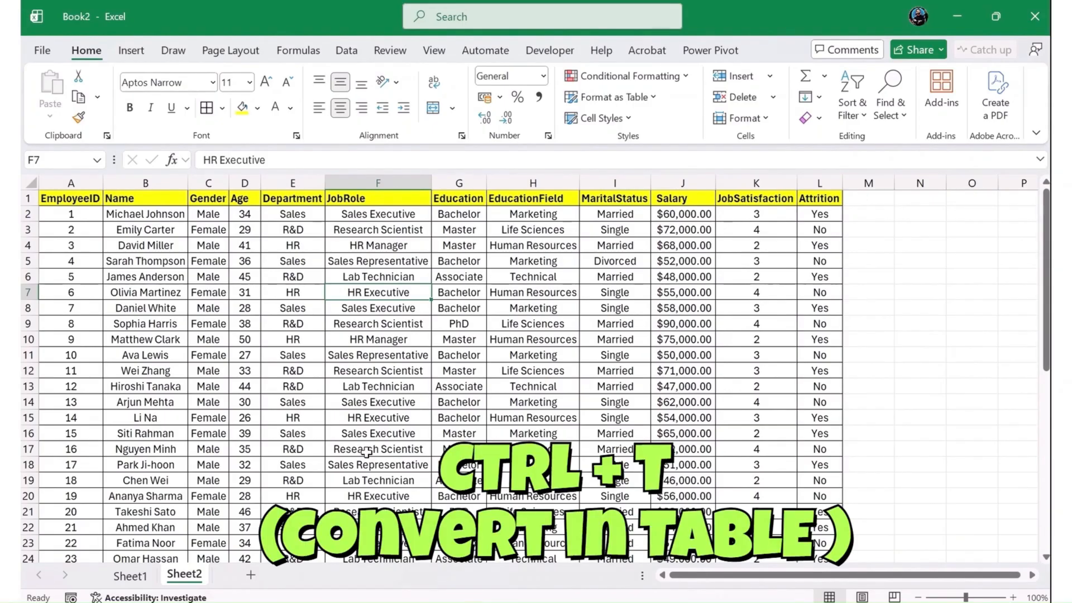
{"action": "key", "text": "ctrl+t"}
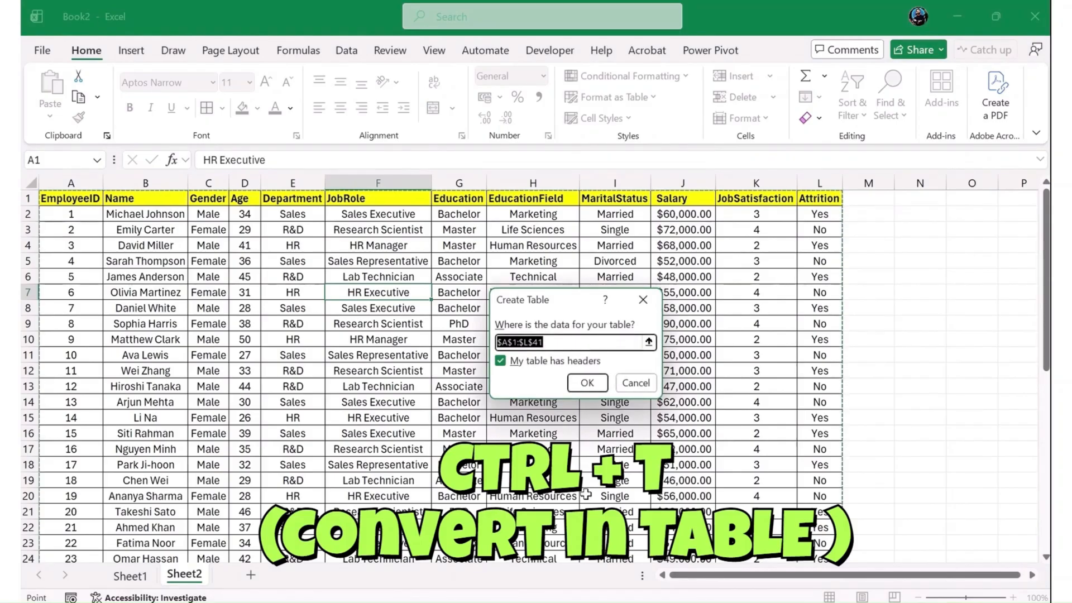
{"action": "left_click", "coordinate": [634, 386]}
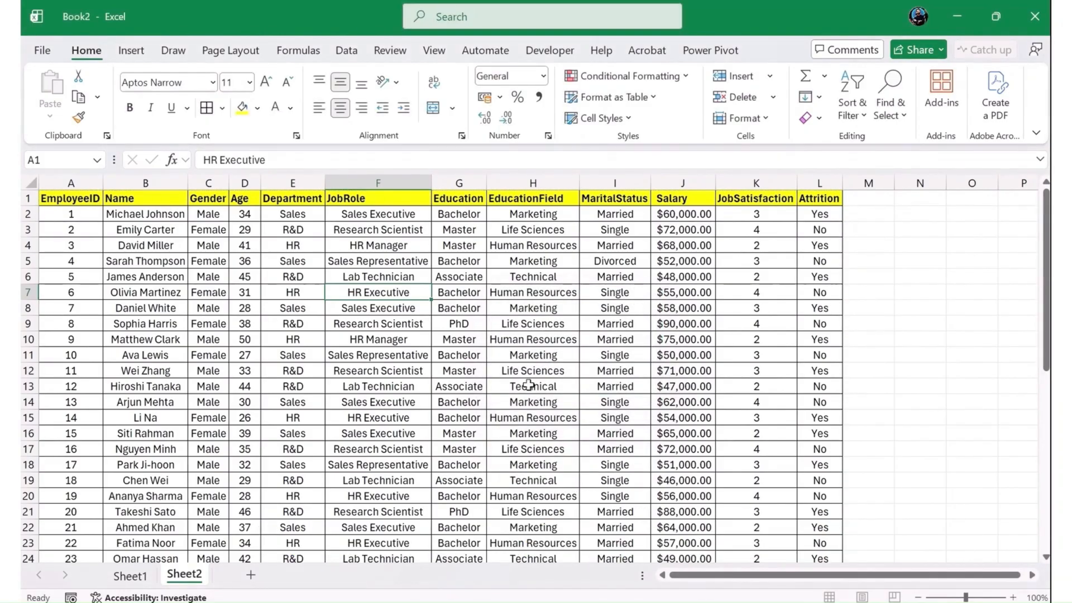
- Convert the employee data range A1:L41 into a table with headers
{"action": "left_click", "coordinate": [133, 56]}
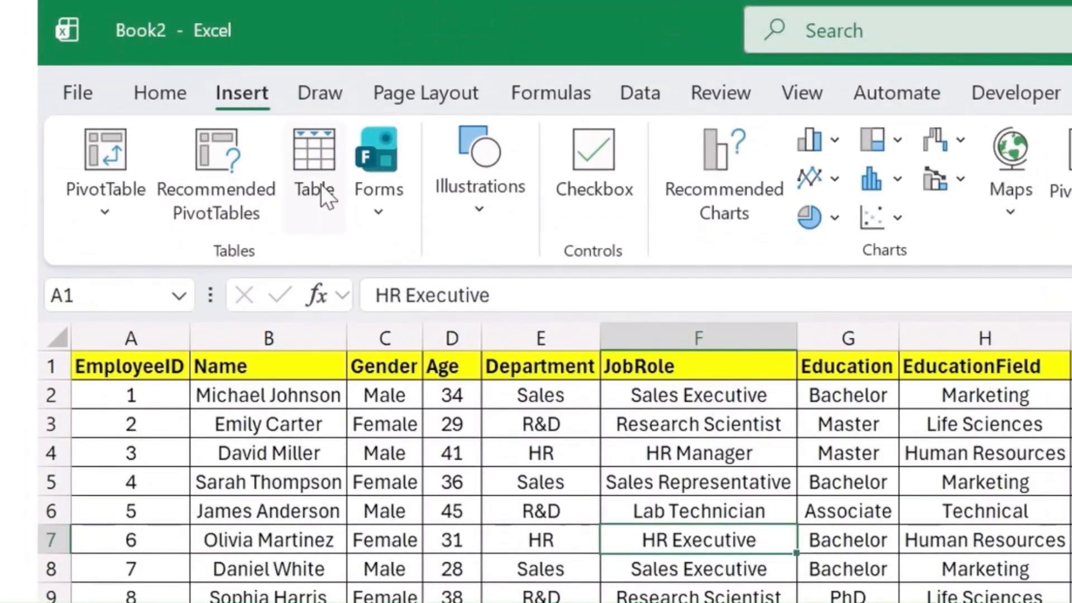
{"action": "left_click", "coordinate": [316, 180]}
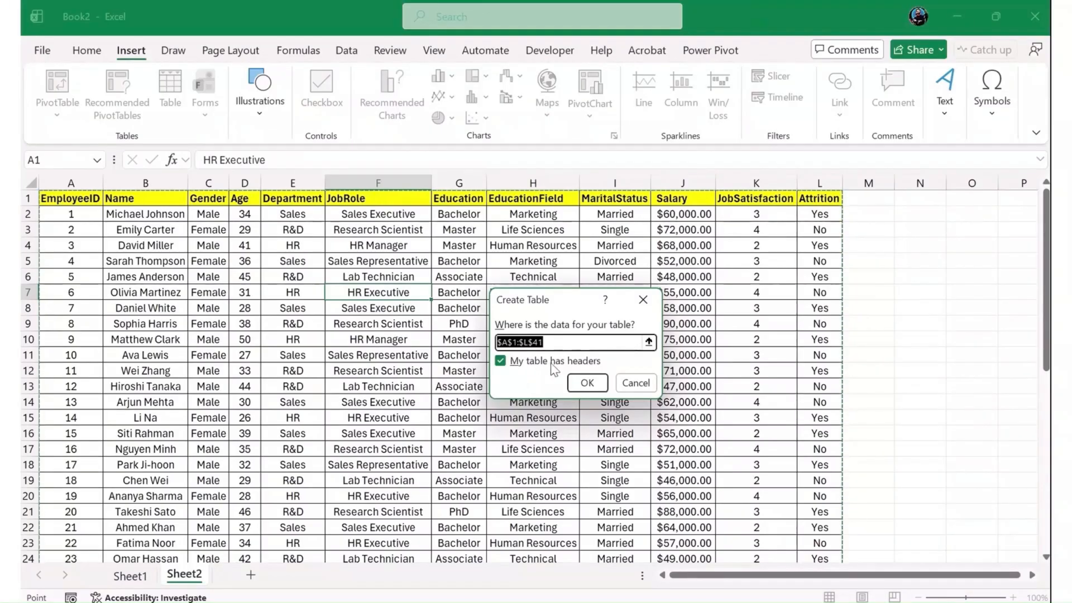
{"action": "left_click", "coordinate": [584, 380]}
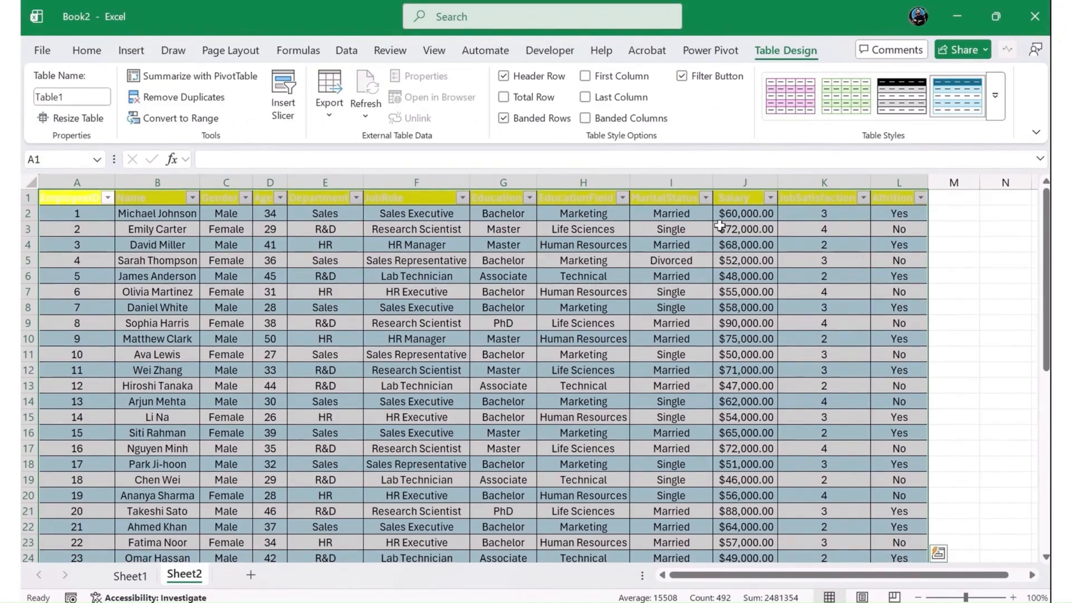
- Apply the bright blue style with a black header from the Dark table styles to the employee table
{"action": "left_click", "coordinate": [990, 93]}
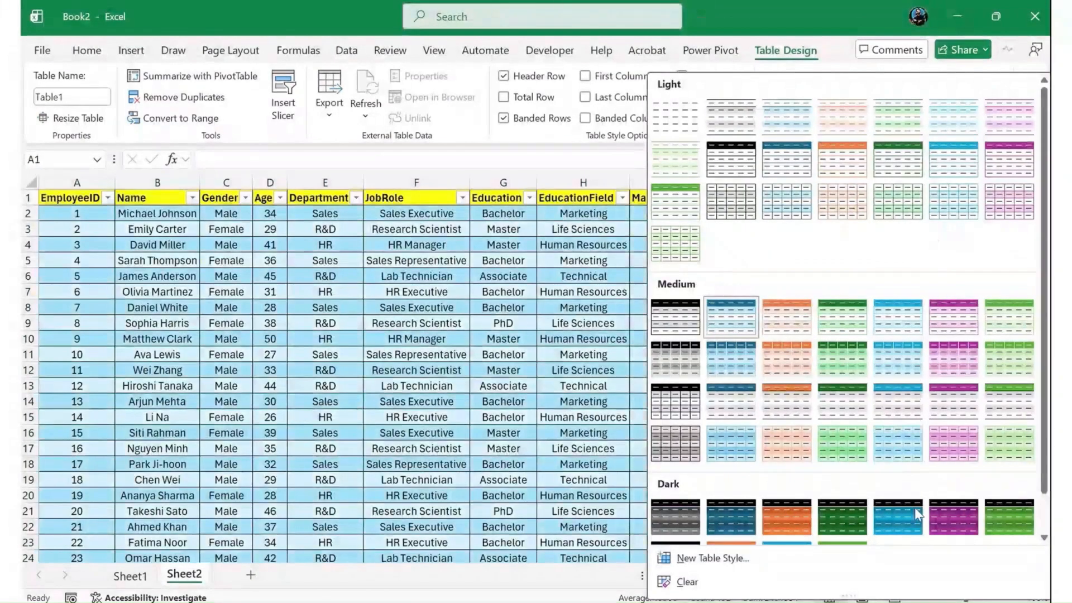
{"action": "left_click", "coordinate": [914, 510]}
{"action": "left_click", "coordinate": [906, 526]}
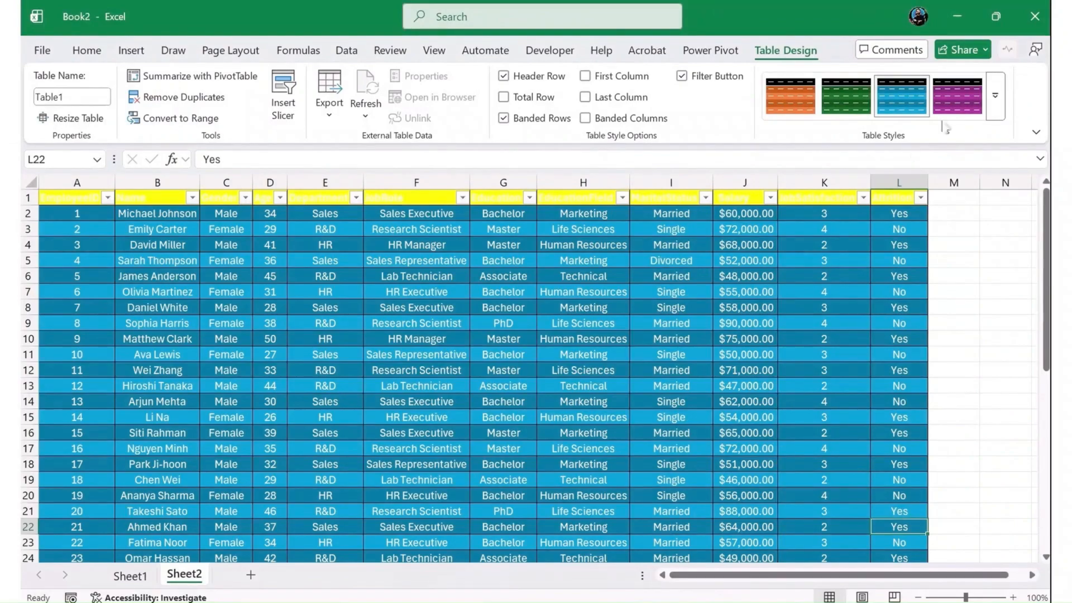
- Apply the blue style in the fourth row of the Medium table styles to the employee table and check its rows
{"action": "left_click", "coordinate": [994, 95]}
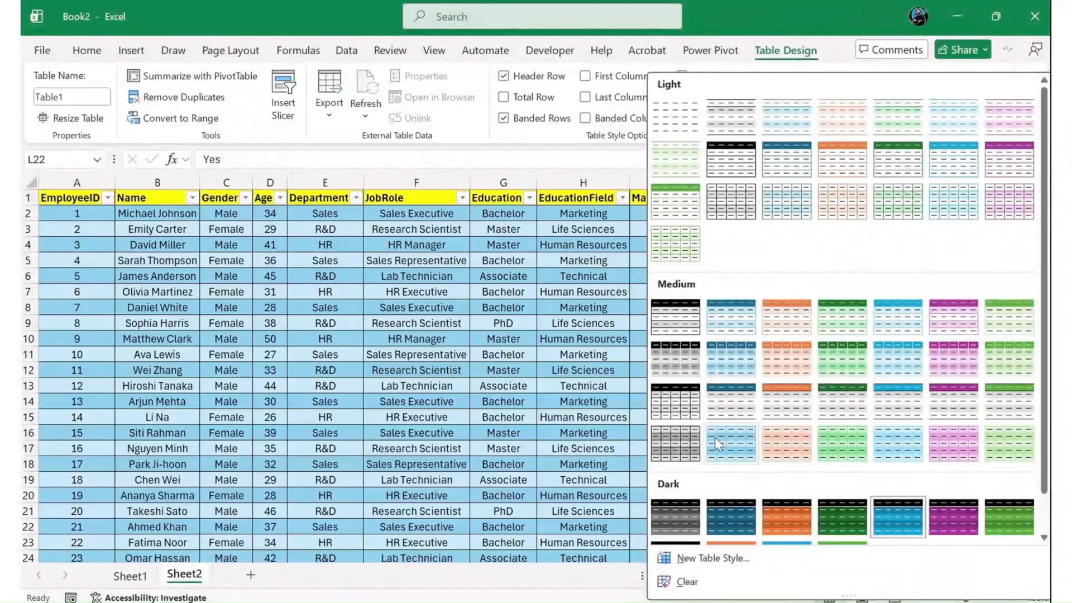
{"action": "left_click", "coordinate": [715, 436]}
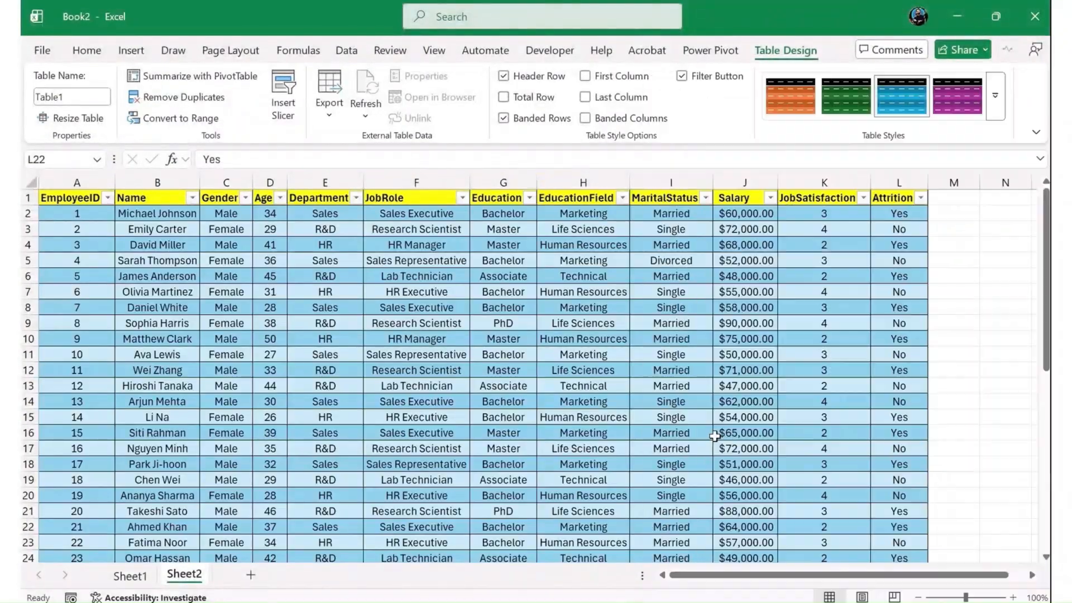
{"action": "left_click", "coordinate": [745, 339]}
{"action": "scroll", "coordinate": [758, 386], "scroll_direction": "down", "scroll_amount": 3}
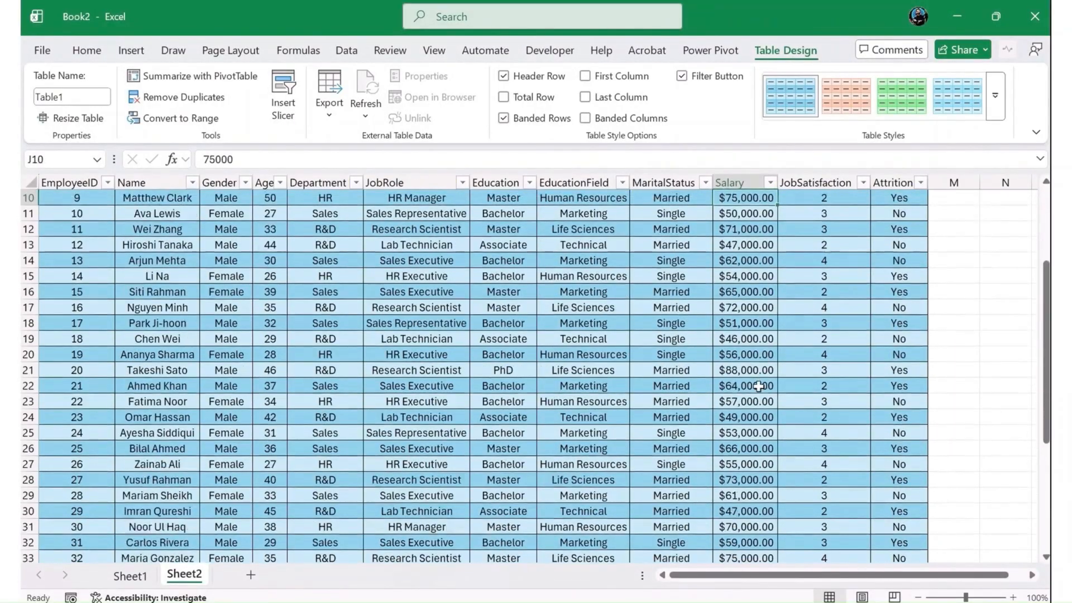
{"action": "scroll", "coordinate": [758, 385], "scroll_direction": "down", "scroll_amount": 6}
{"action": "scroll", "coordinate": [590, 319], "scroll_direction": "up", "scroll_amount": 6}
{"action": "scroll", "coordinate": [590, 319], "scroll_direction": "up", "scroll_amount": 3}
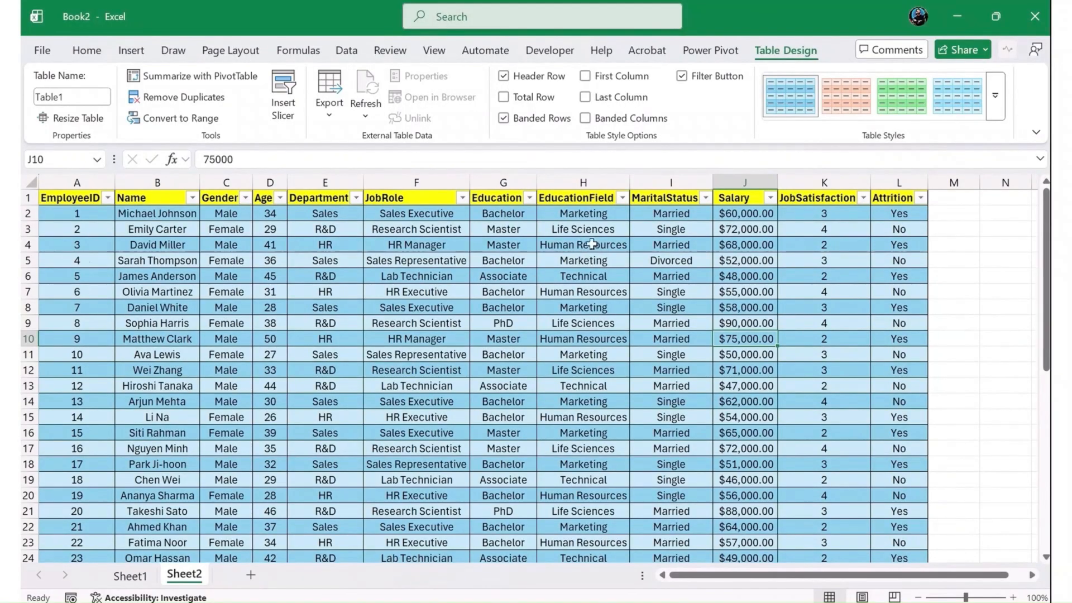
- Turn off banded rows for the employee table and look over its rows
{"action": "left_click", "coordinate": [505, 119]}
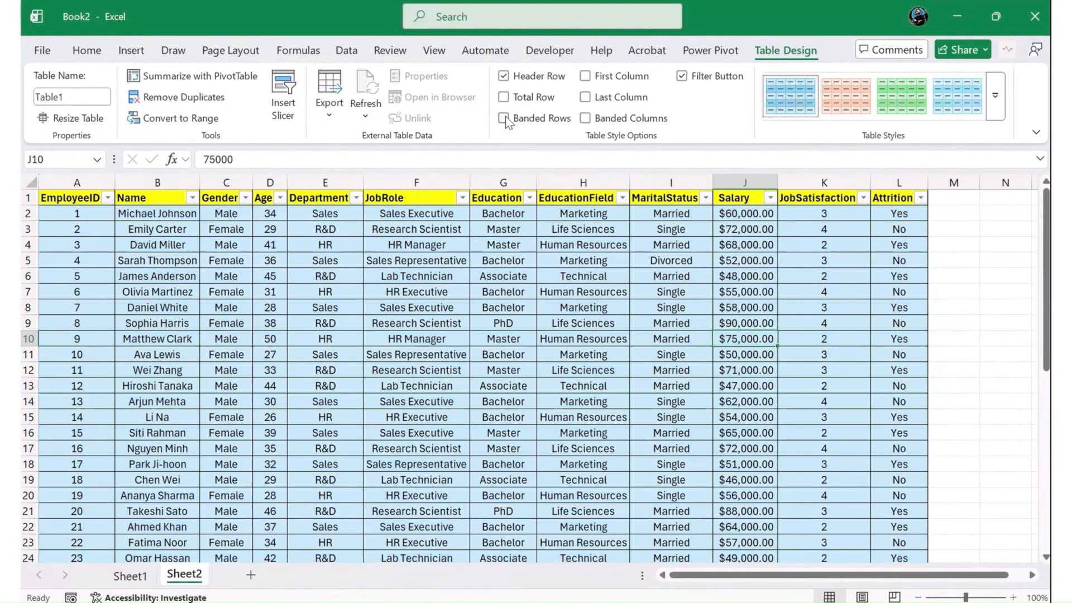
{"action": "scroll", "coordinate": [439, 372], "scroll_direction": "down", "scroll_amount": 6}
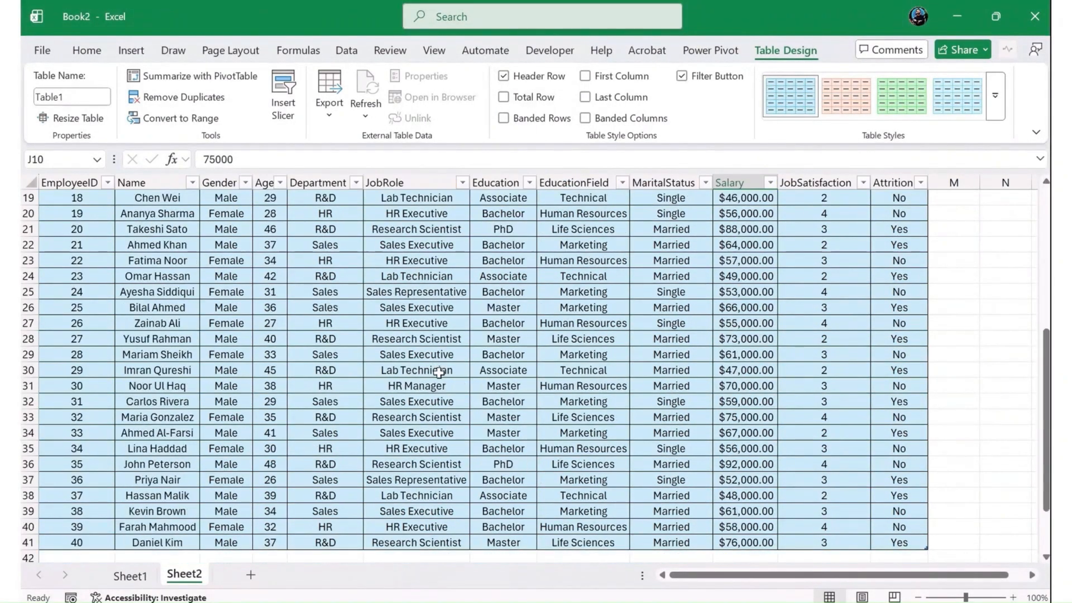
{"action": "scroll", "coordinate": [439, 372], "scroll_direction": "down", "scroll_amount": 3}
{"action": "scroll", "coordinate": [439, 372], "scroll_direction": "up", "scroll_amount": 7}
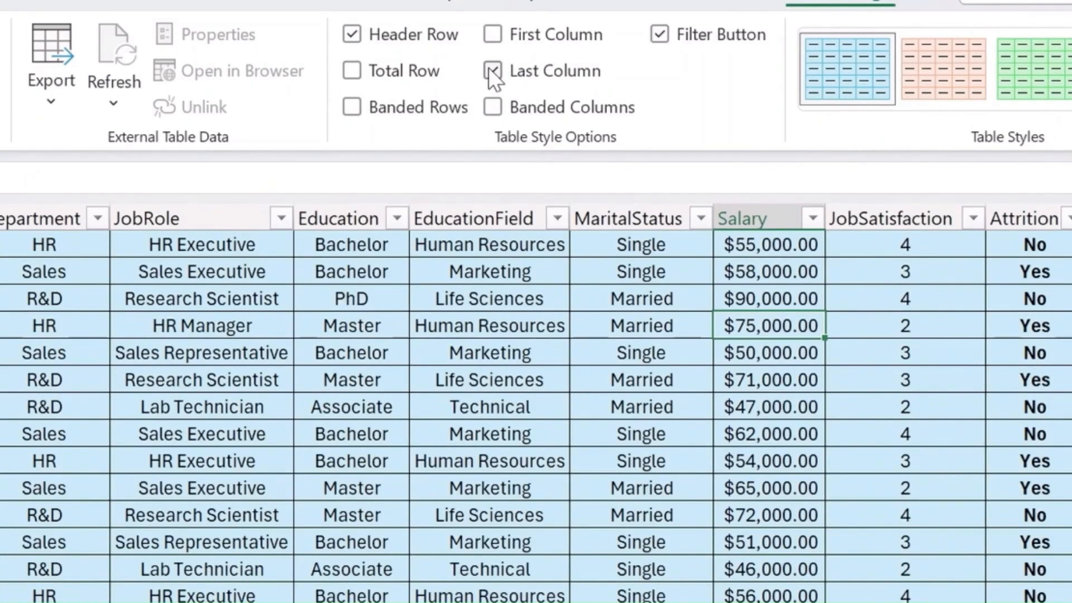
- Turn off the last-column emphasis and turn on banded columns for the employee table, and look over its rows
{"action": "left_click", "coordinate": [492, 71]}
{"action": "left_click", "coordinate": [495, 110]}
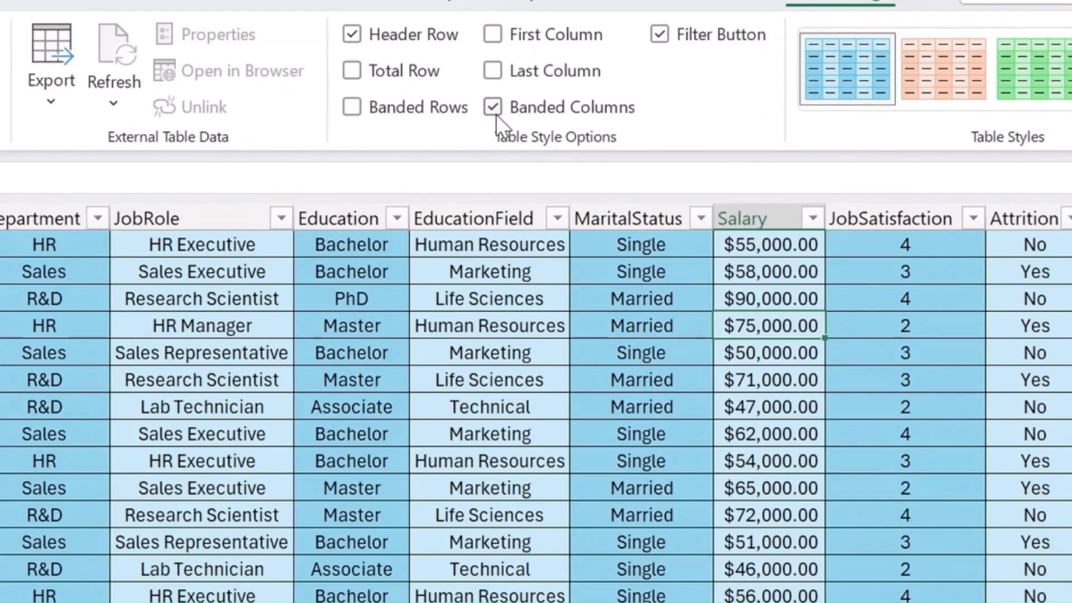
{"action": "scroll", "coordinate": [507, 478], "scroll_direction": "up", "scroll_amount": 1}
{"action": "scroll", "coordinate": [507, 477], "scroll_direction": "up", "scroll_amount": 2}
{"action": "scroll", "coordinate": [510, 574], "scroll_direction": "down", "scroll_amount": 6}
{"action": "scroll", "coordinate": [507, 522], "scroll_direction": "up", "scroll_amount": 6}
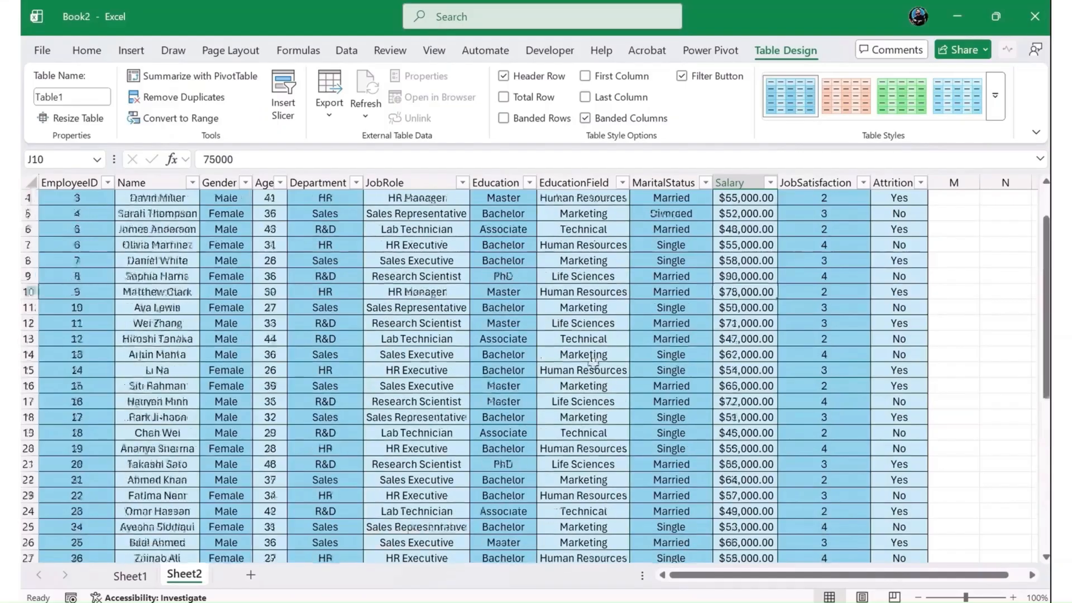
{"action": "left_click", "coordinate": [507, 521]}
{"action": "scroll", "coordinate": [507, 522], "scroll_direction": "up", "scroll_amount": 1}
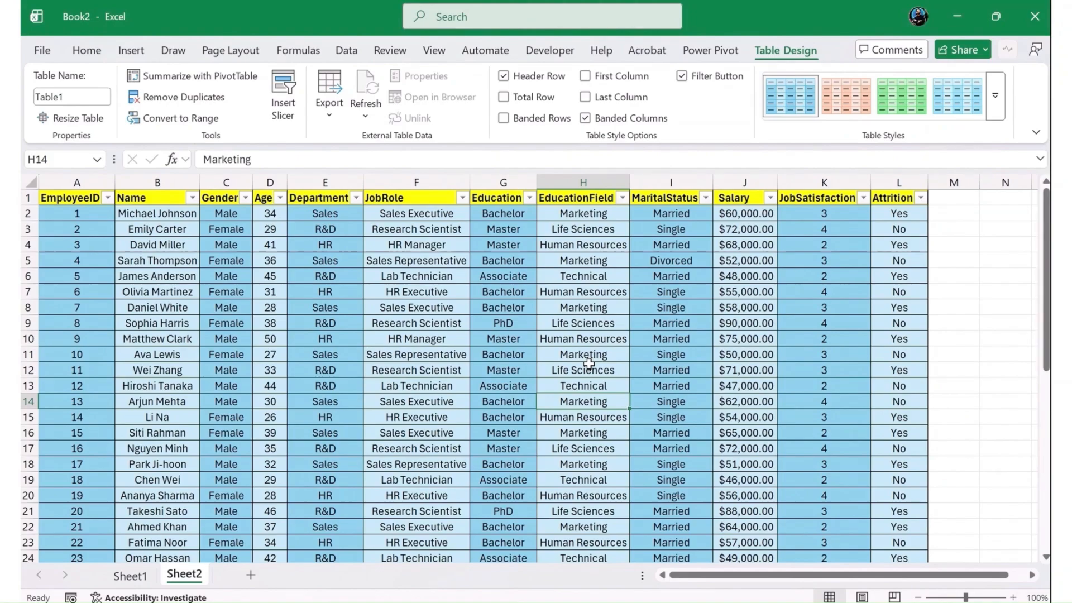
- Rename the employee table as Attrition_VVW
{"action": "left_click", "coordinate": [71, 97]}
{"action": "type", "text": "Attrition"}
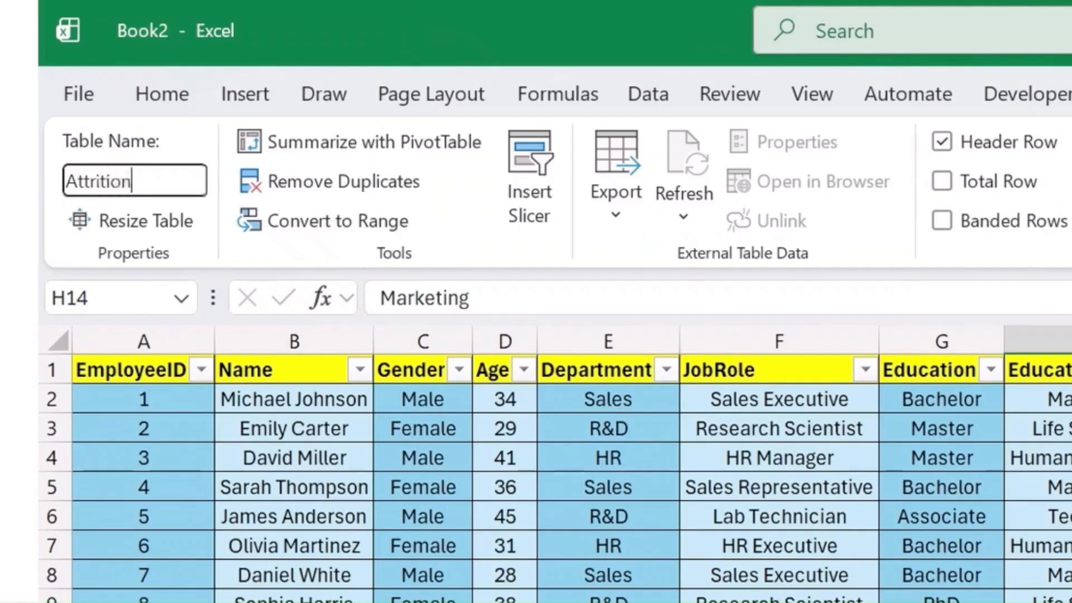
{"action": "type", "text": "_C"}
{"action": "type", "text": "VW"}
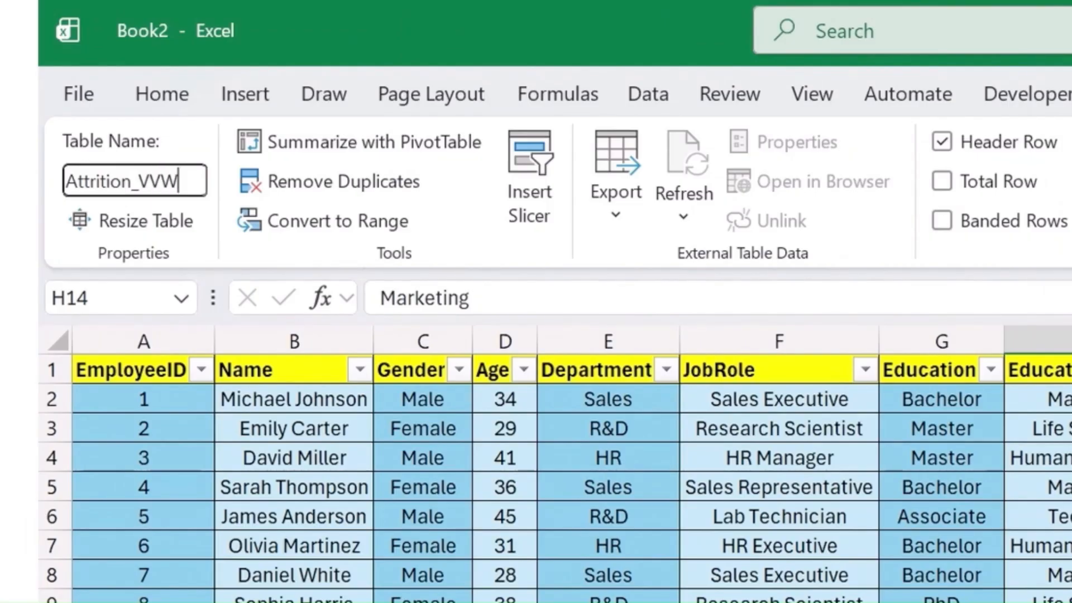
{"action": "left_click", "coordinate": [608, 602]}
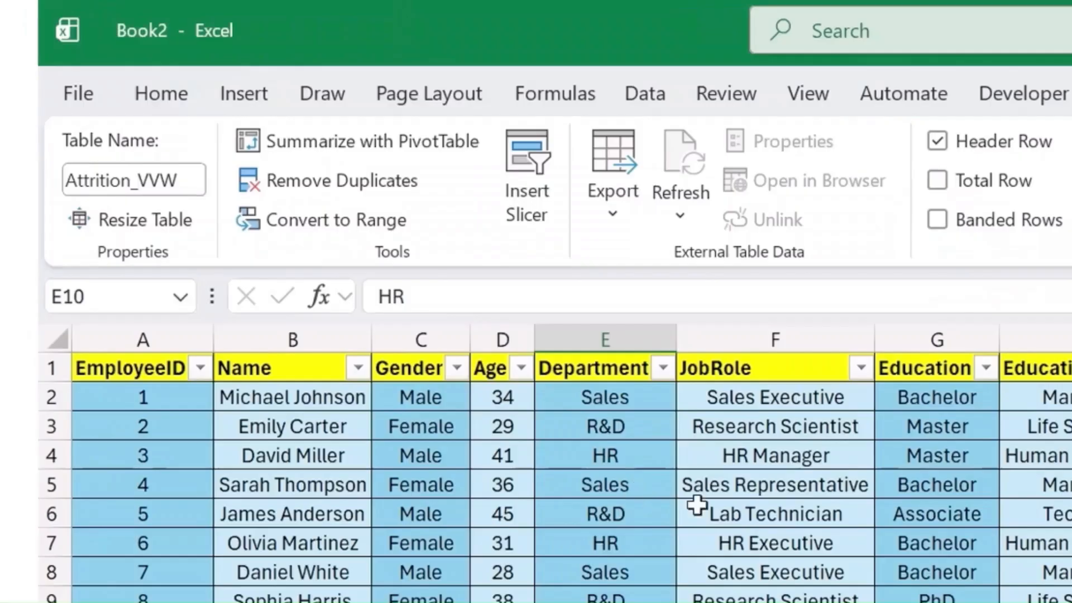
{"action": "left_click", "coordinate": [325, 292]}
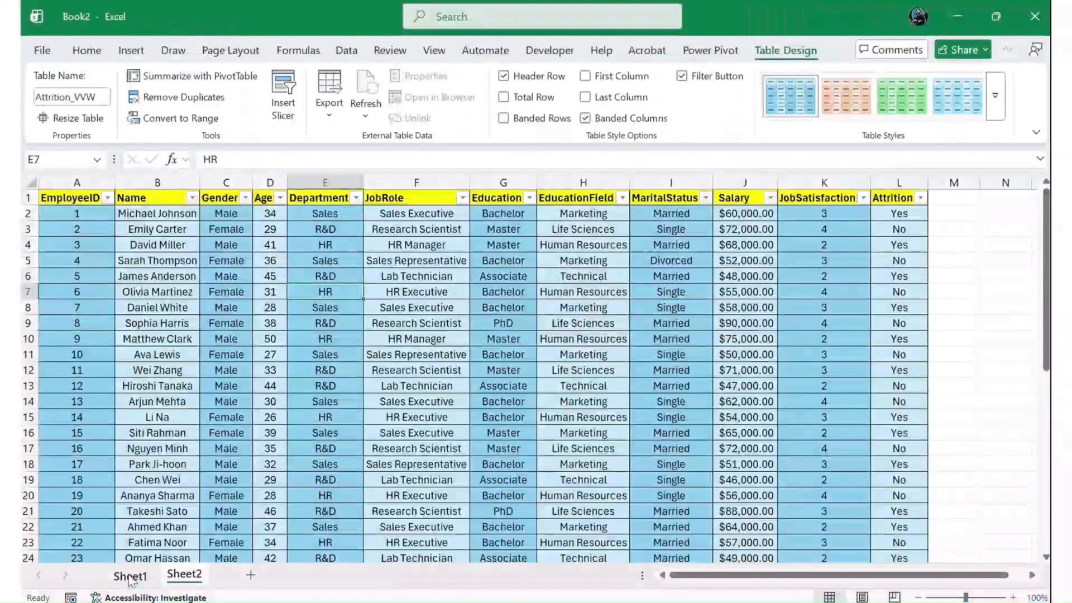
- Examine the raw comma-separated employee records on Sheet1 and return to Sheet2
{"action": "left_click", "coordinate": [134, 578]}
{"action": "scroll", "coordinate": [140, 341], "scroll_direction": "up", "scroll_amount": 6}
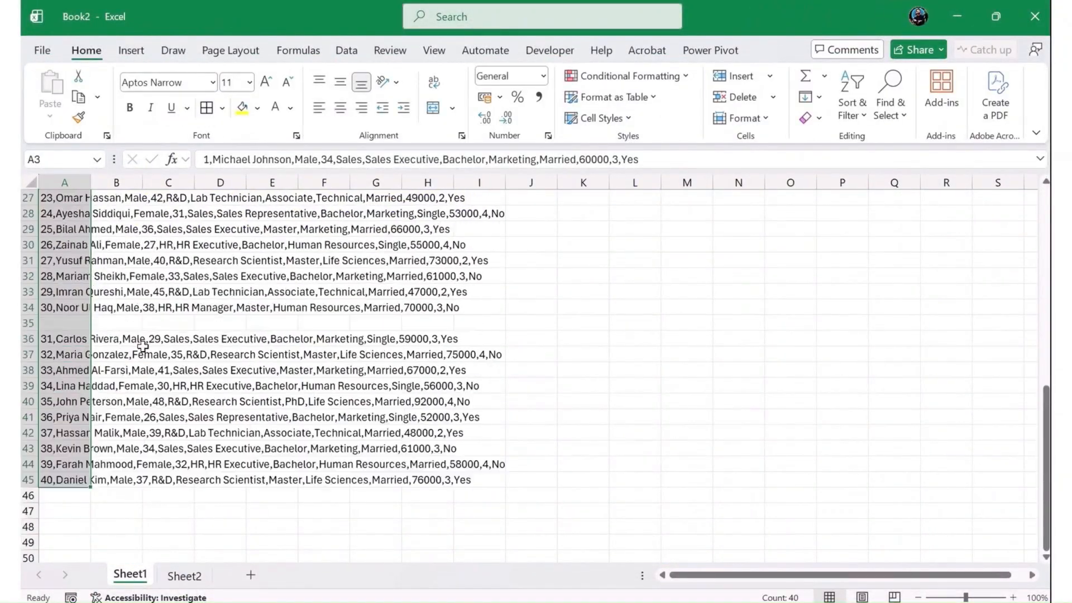
{"action": "scroll", "coordinate": [142, 346], "scroll_direction": "up", "scroll_amount": 9}
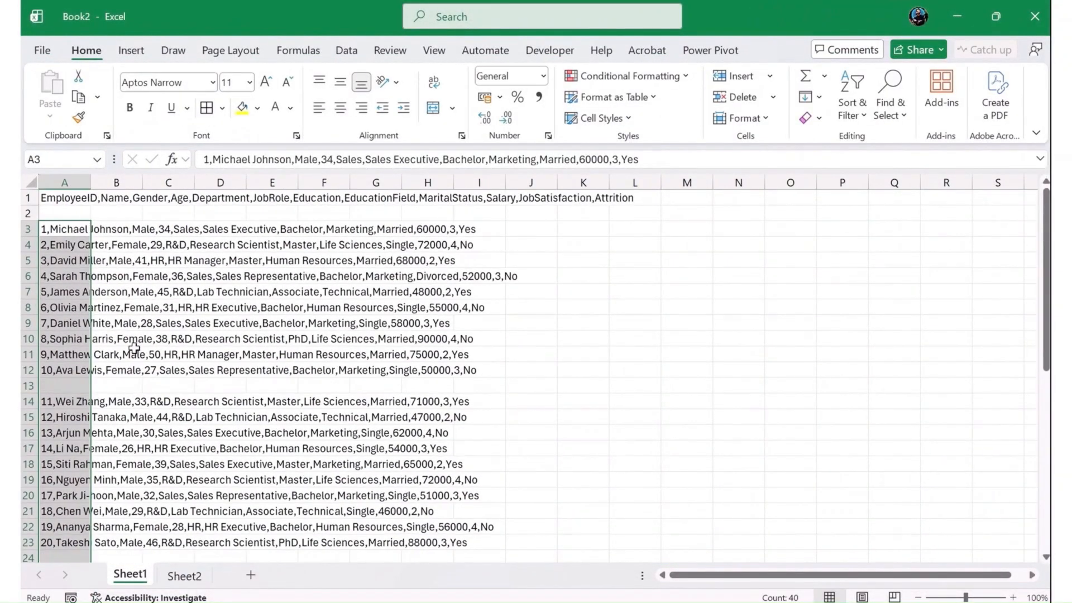
{"action": "left_click", "coordinate": [156, 322]}
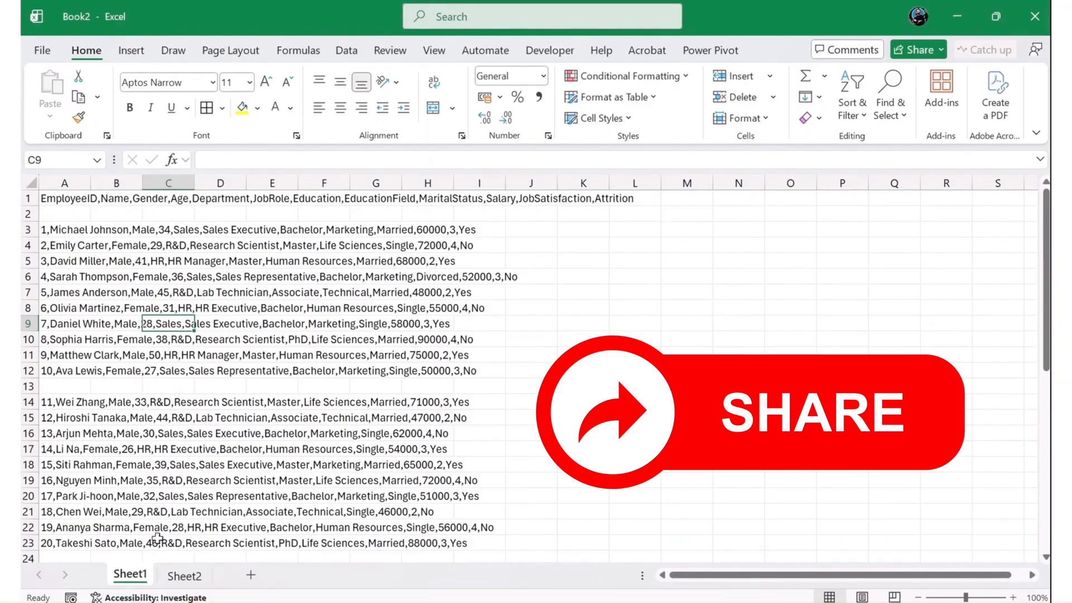
{"action": "left_click", "coordinate": [185, 575]}
- Rename the employee table on Sheet2 as HR_Data
{"action": "left_click", "coordinate": [453, 320]}
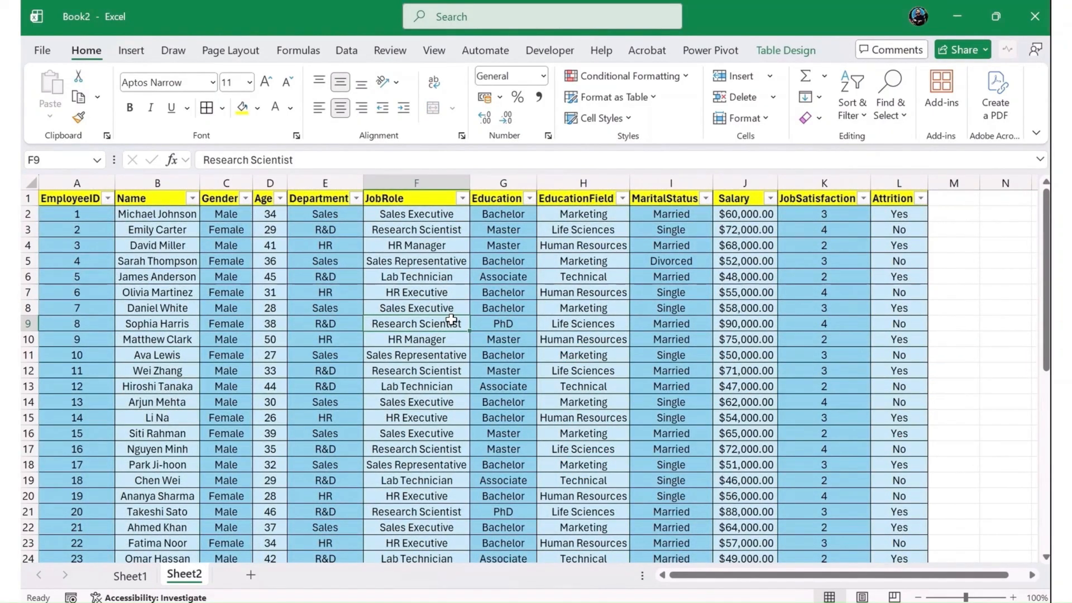
{"action": "double_click", "coordinate": [96, 90]}
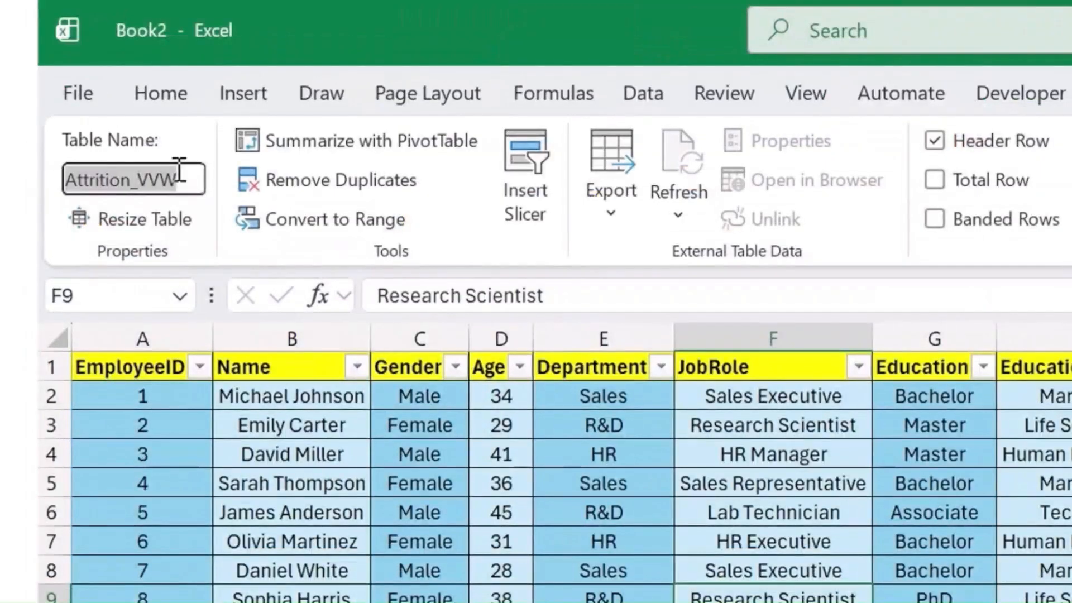
{"action": "type", "text": "HR_"}
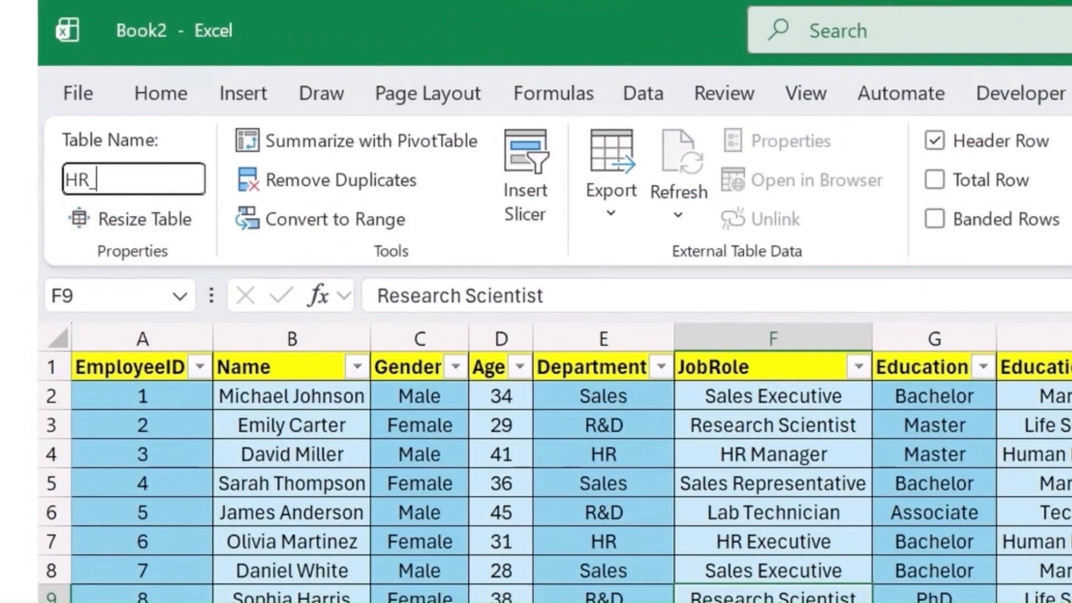
{"action": "type", "text": "Data"}
{"action": "left_click", "coordinate": [758, 540]}
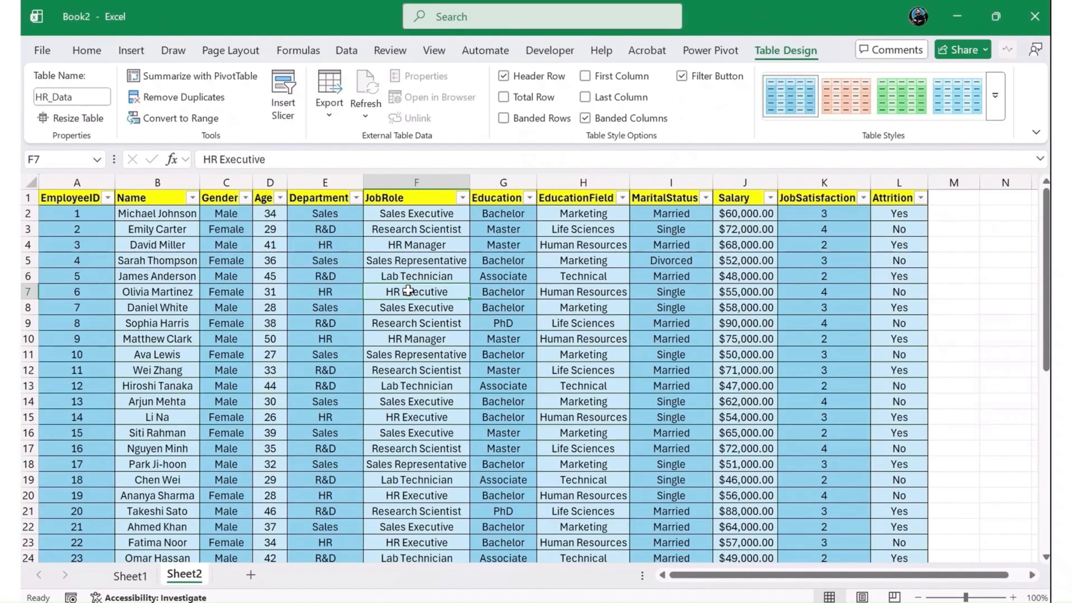
- Go to the last record of the employee table and to the empty row directly below it
{"action": "key", "text": "Left"}
{"action": "key", "text": "Left"}
{"action": "key", "text": "Left"}
{"action": "key", "text": "ctrl+Down"}
{"action": "key", "text": "Left"}
{"action": "key", "text": "Left"}
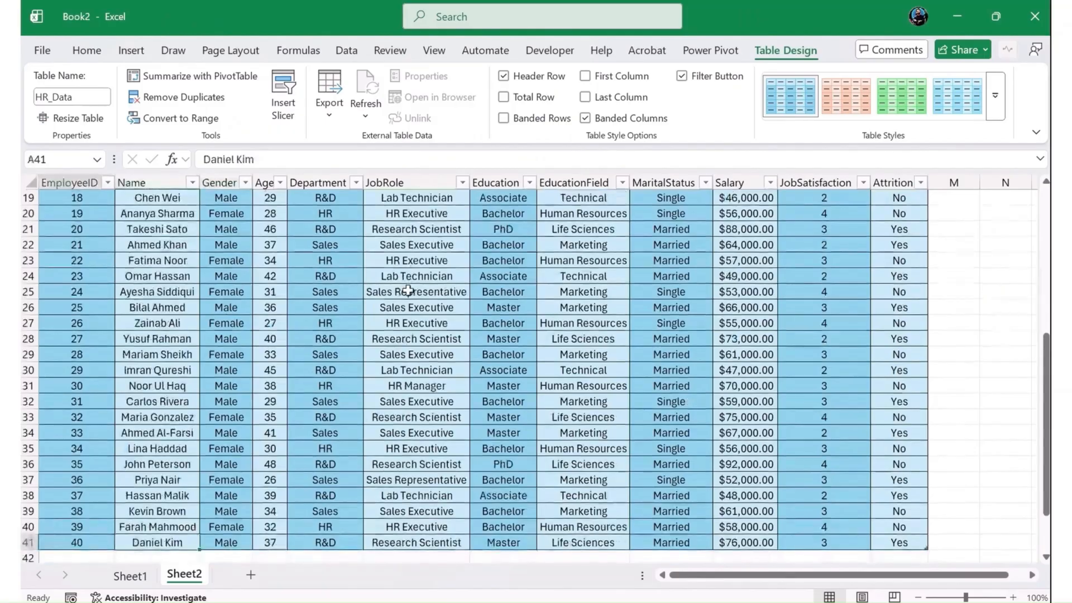
{"action": "key", "text": "Down"}
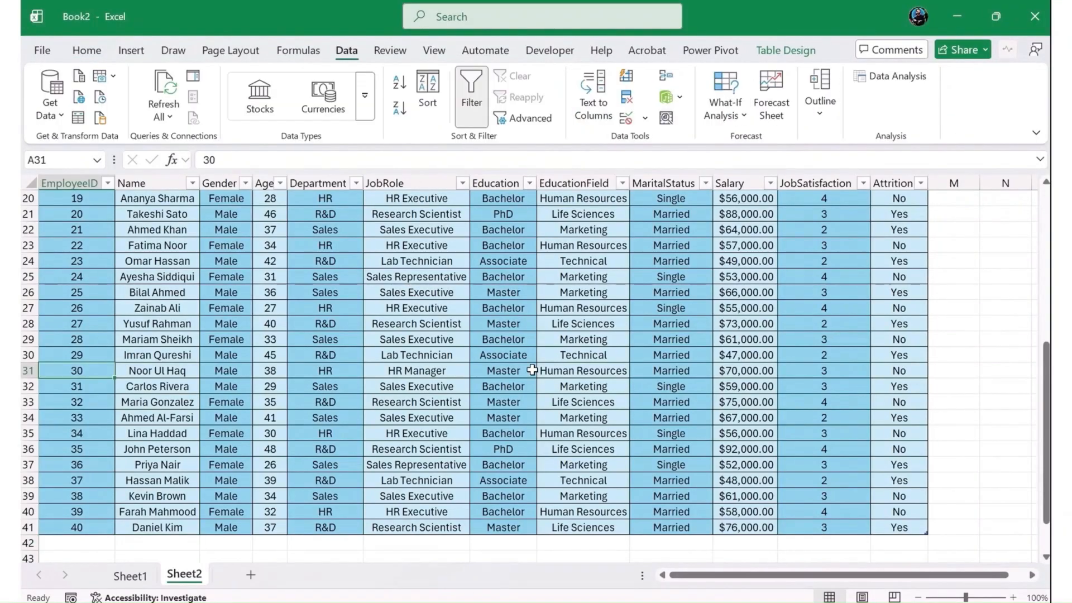
- Remove duplicates from the whole employee table, comparing all columns from EmployeeID to Attrition with headers recognised
{"action": "scroll", "coordinate": [533, 371], "scroll_direction": "up", "scroll_amount": 6}
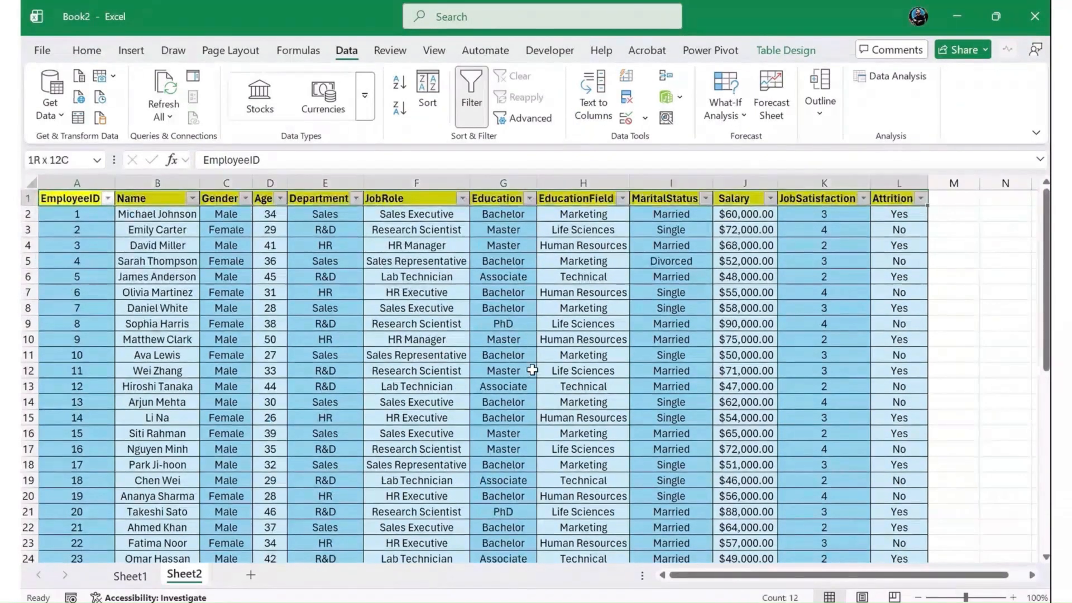
{"action": "key", "text": "ctrl+shift+Down"}
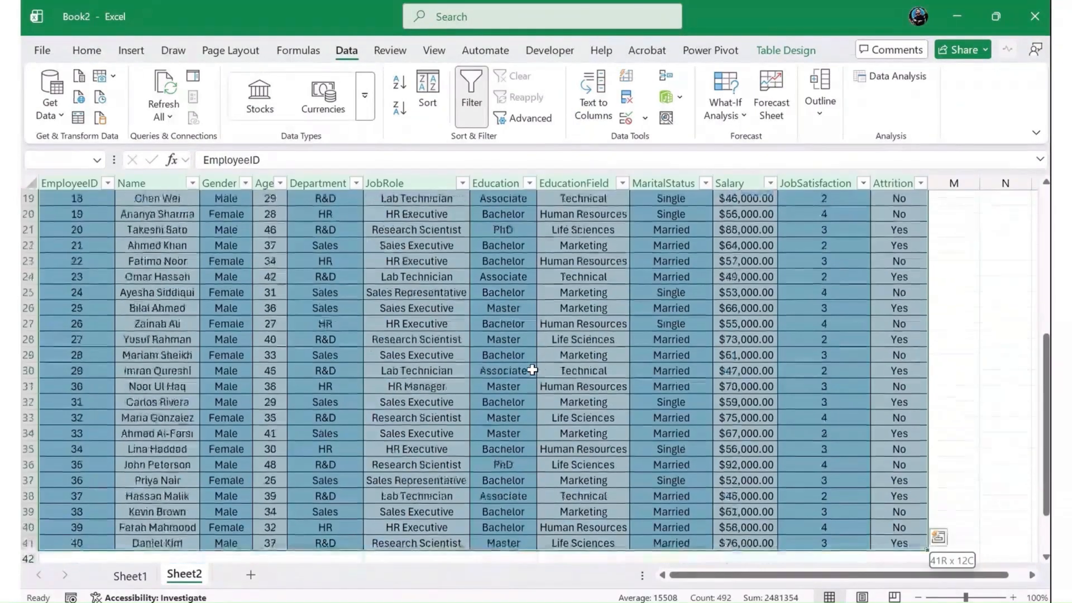
{"action": "left_click", "coordinate": [628, 105]}
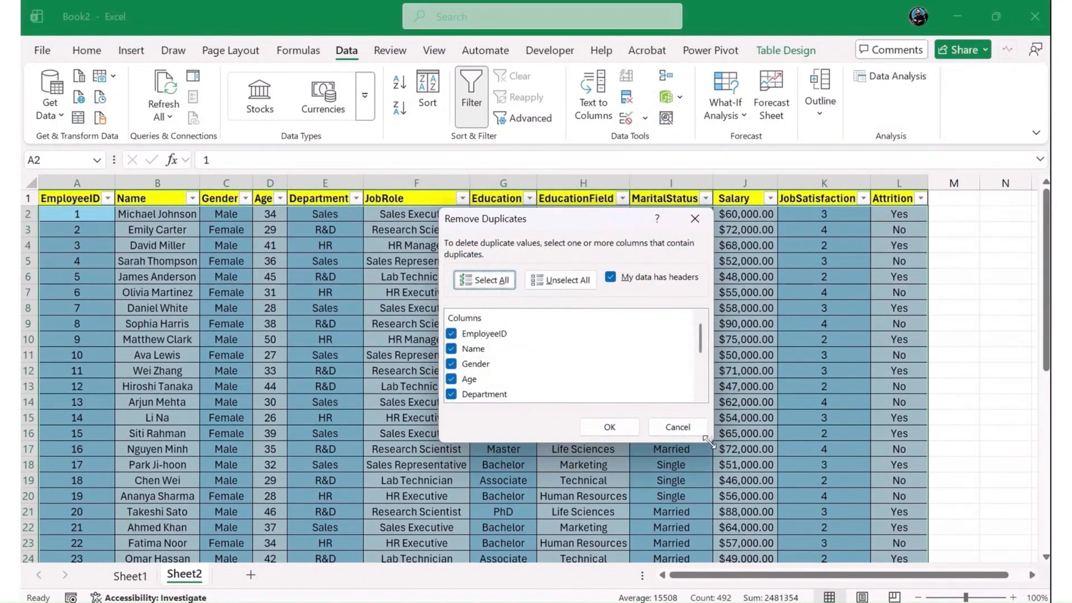
{"action": "left_click_drag", "start_coordinate": [714, 432], "coordinate": [756, 582]}
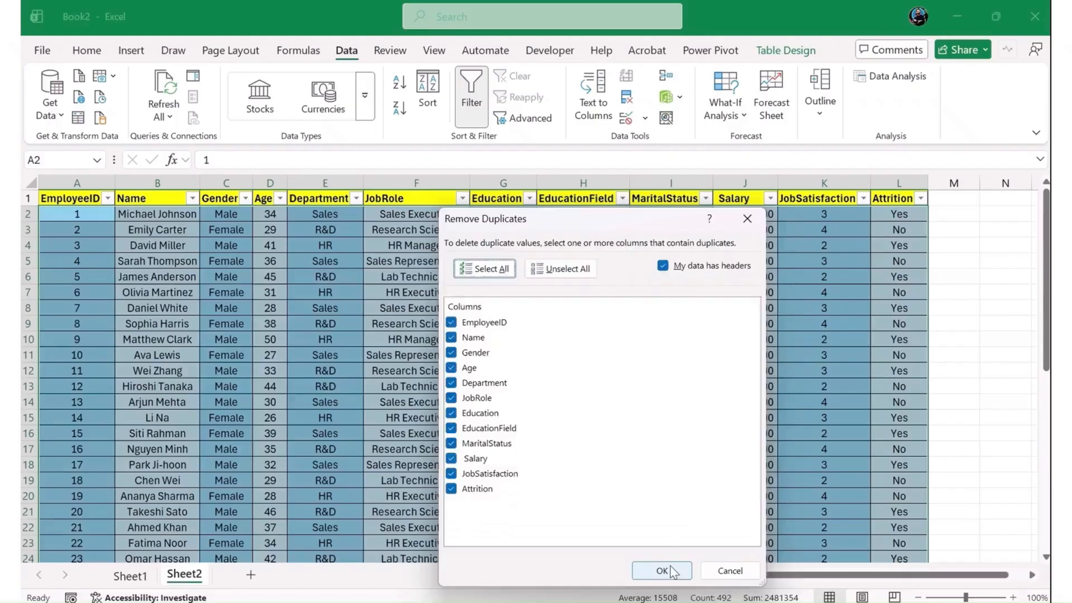
{"action": "left_click", "coordinate": [661, 570]}
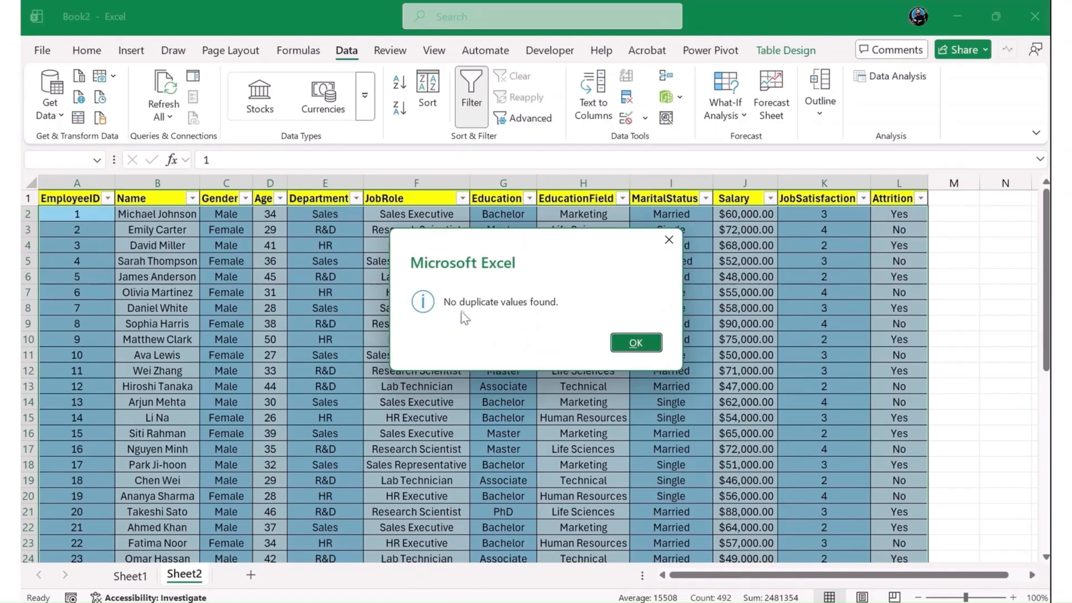
{"action": "left_click", "coordinate": [636, 342]}
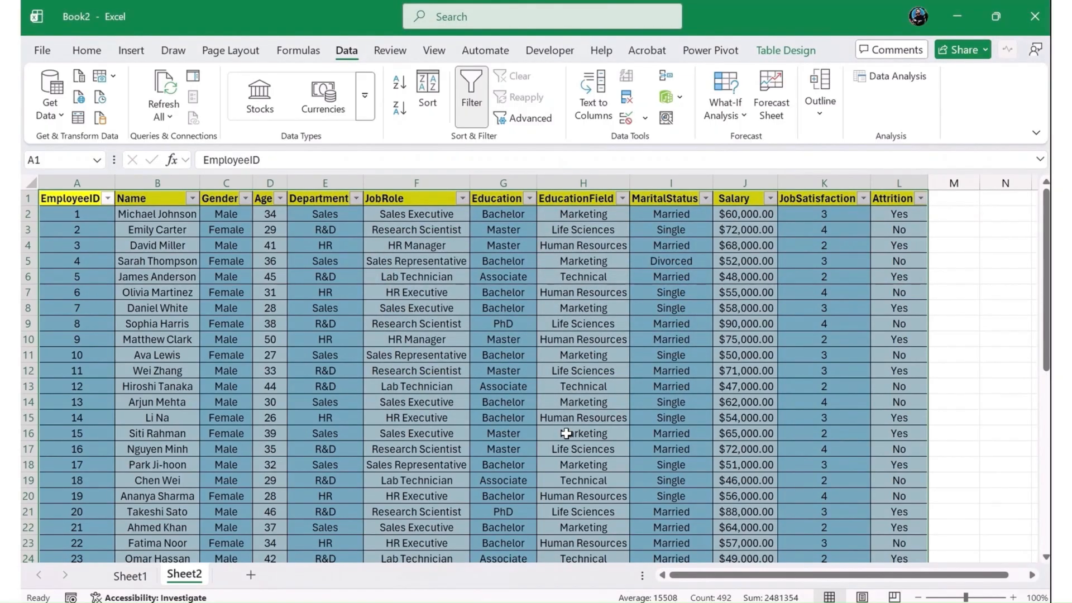
- Restrict the Attrition column cells L2:L41 to a data validation list with the source Yes,No
{"action": "left_click", "coordinate": [918, 214]}
{"action": "key", "text": "ctrl+shift+Down"}
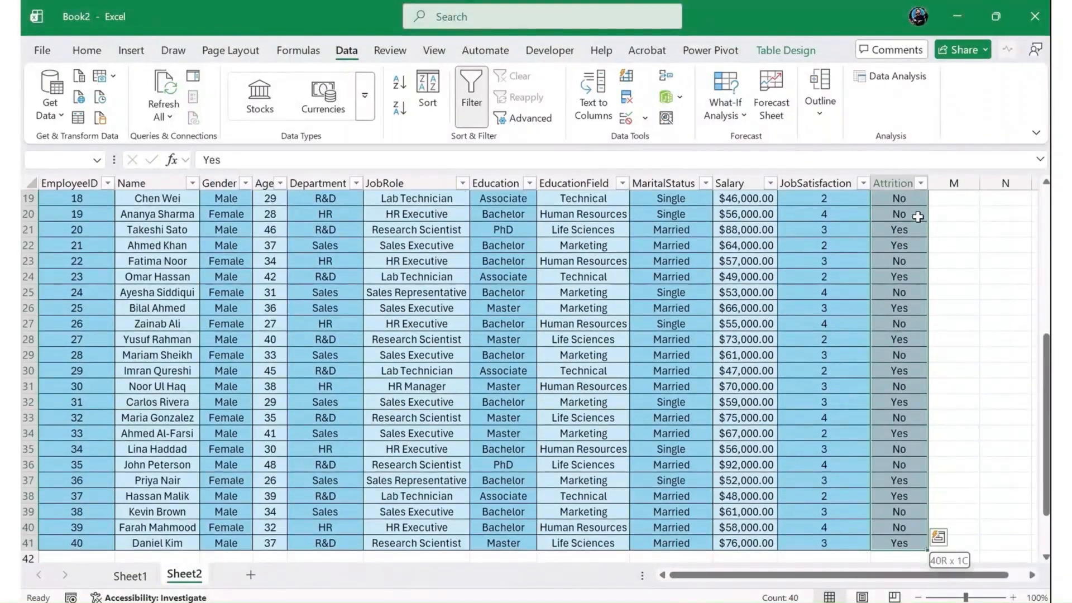
{"action": "left_click", "coordinate": [645, 118]}
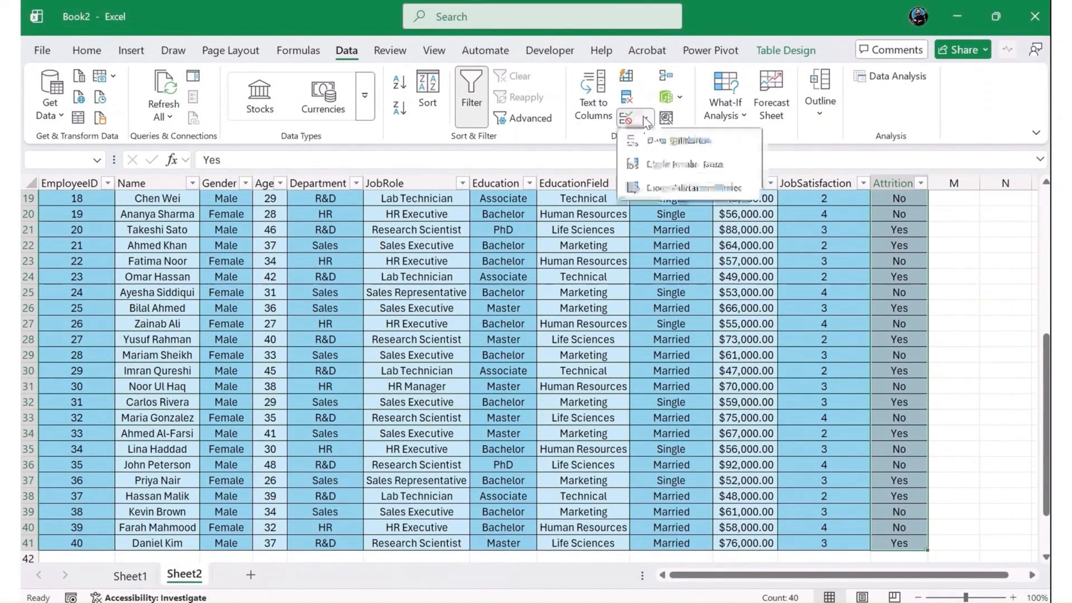
{"action": "left_click", "coordinate": [680, 141]}
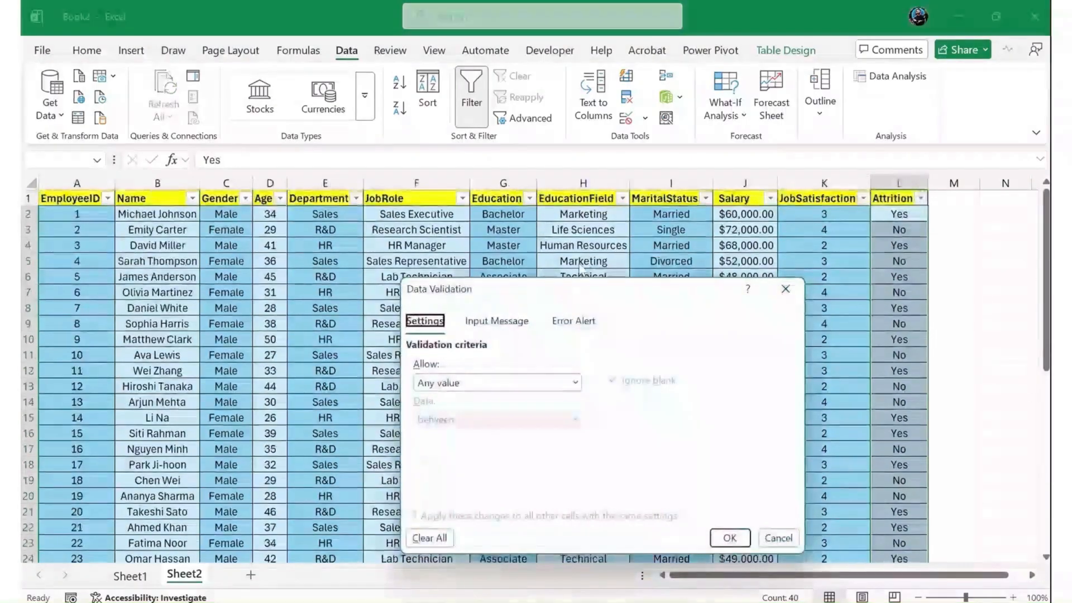
{"action": "left_click", "coordinate": [507, 383]}
{"action": "left_click", "coordinate": [427, 462]}
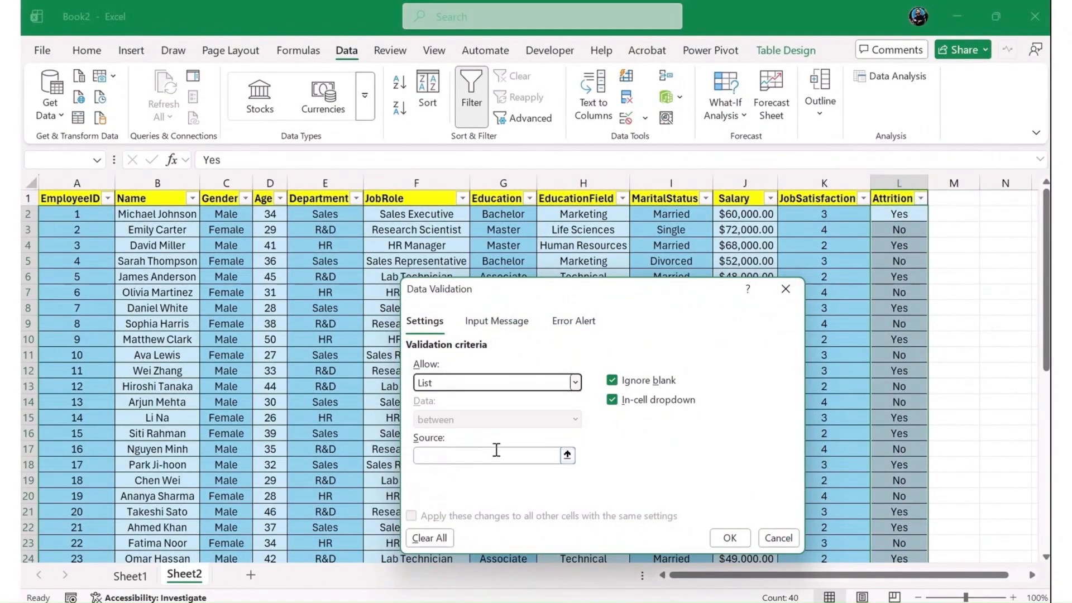
{"action": "left_click", "coordinate": [460, 455]}
{"action": "type", "text": "Yes,No"}
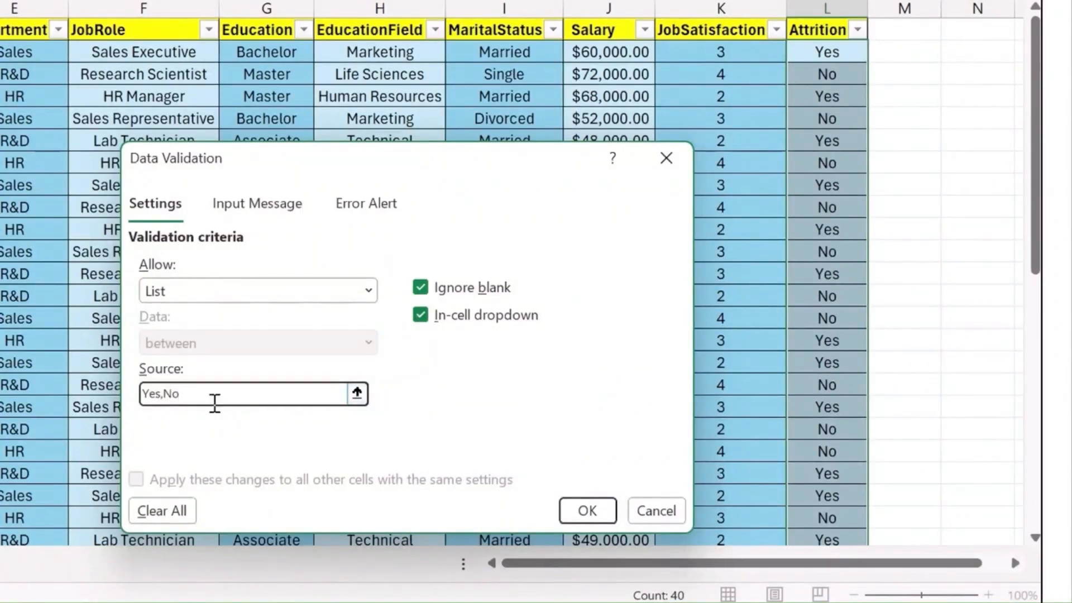
{"action": "left_click", "coordinate": [582, 505]}
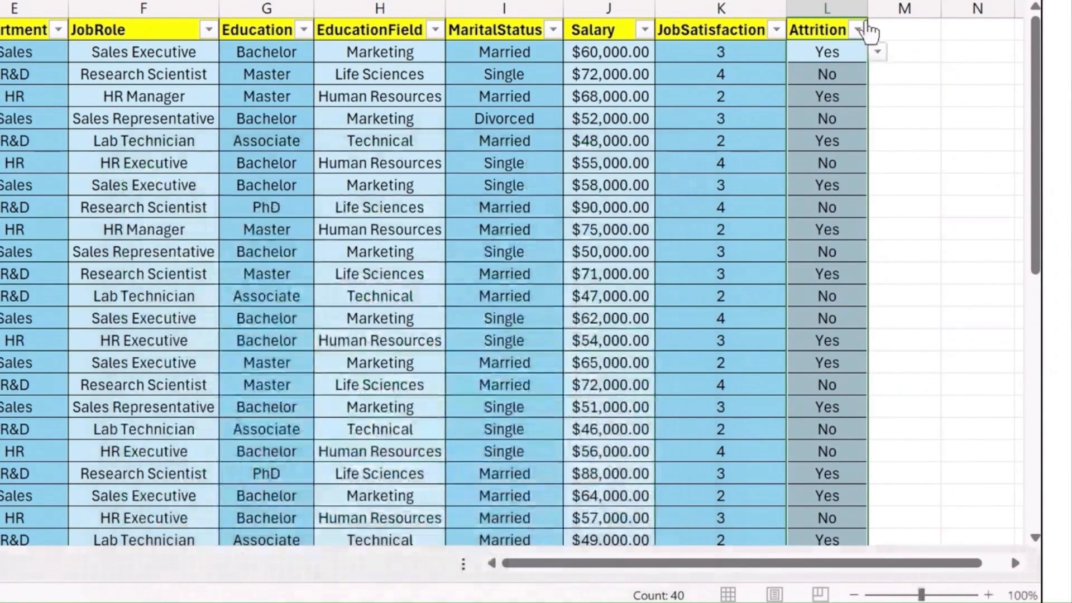
- Check the Yes/No dropdown choices in Attrition cells L2 and L5
{"action": "left_click", "coordinate": [877, 52]}
{"action": "left_click", "coordinate": [838, 118]}
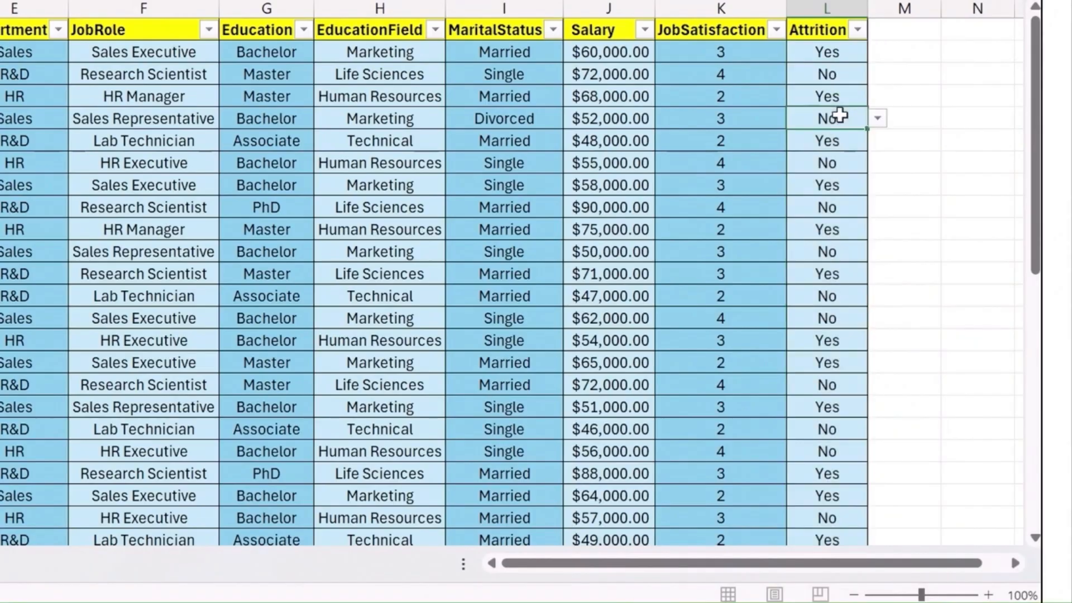
{"action": "left_click", "coordinate": [876, 119]}
{"action": "left_click", "coordinate": [827, 228]}
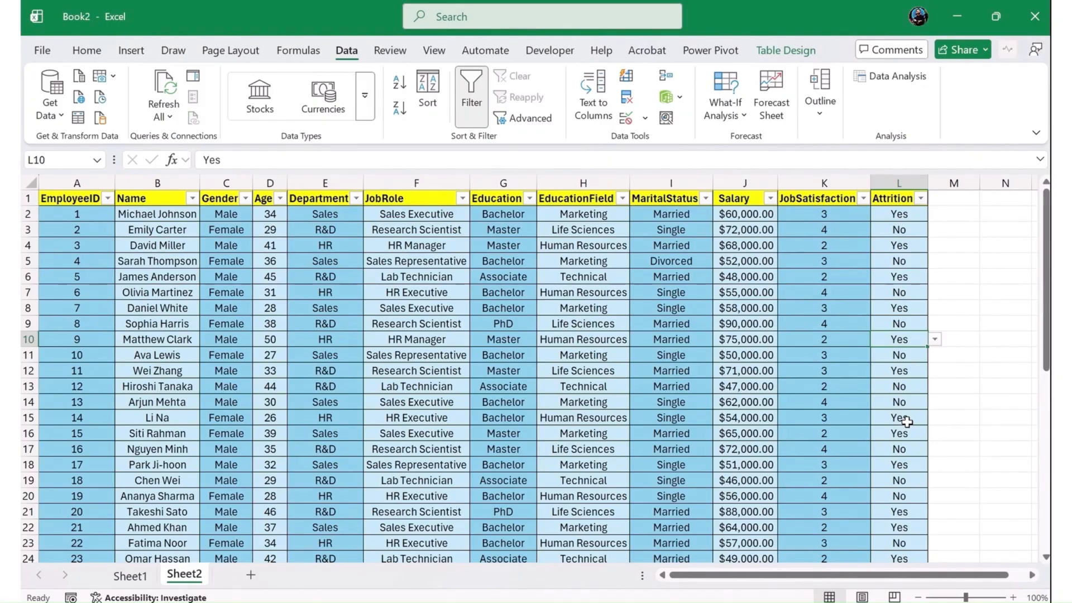
- Enter the sample text "married" in cells N2 and N3 beside the table
{"action": "left_click", "coordinate": [997, 214]}
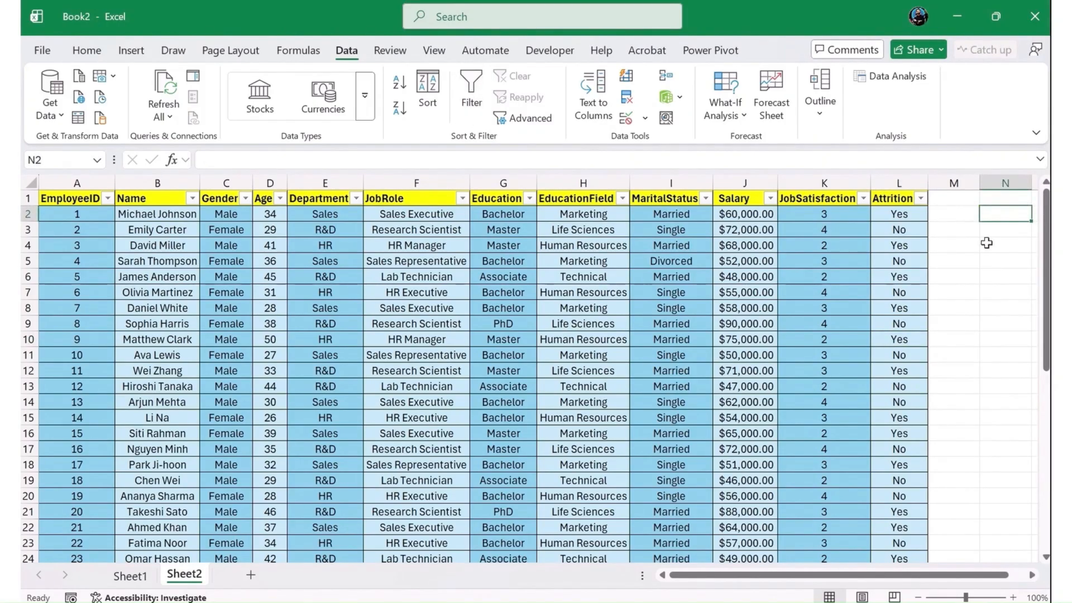
{"action": "type", "text": "married"}
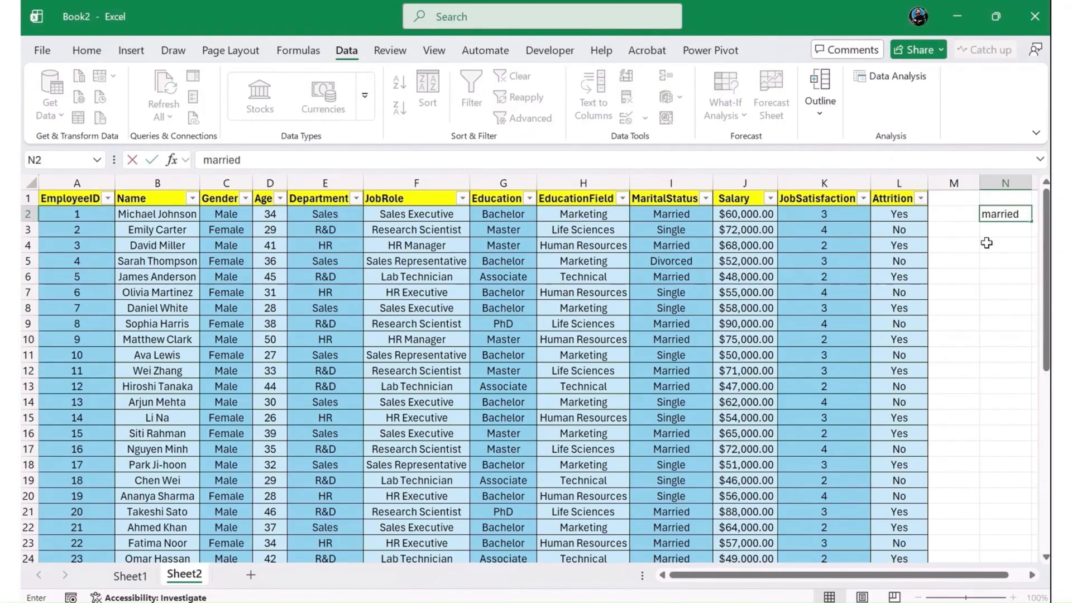
{"action": "key", "text": "Return"}
{"action": "type", "text": "marr"}
{"action": "key", "text": "Tab"}
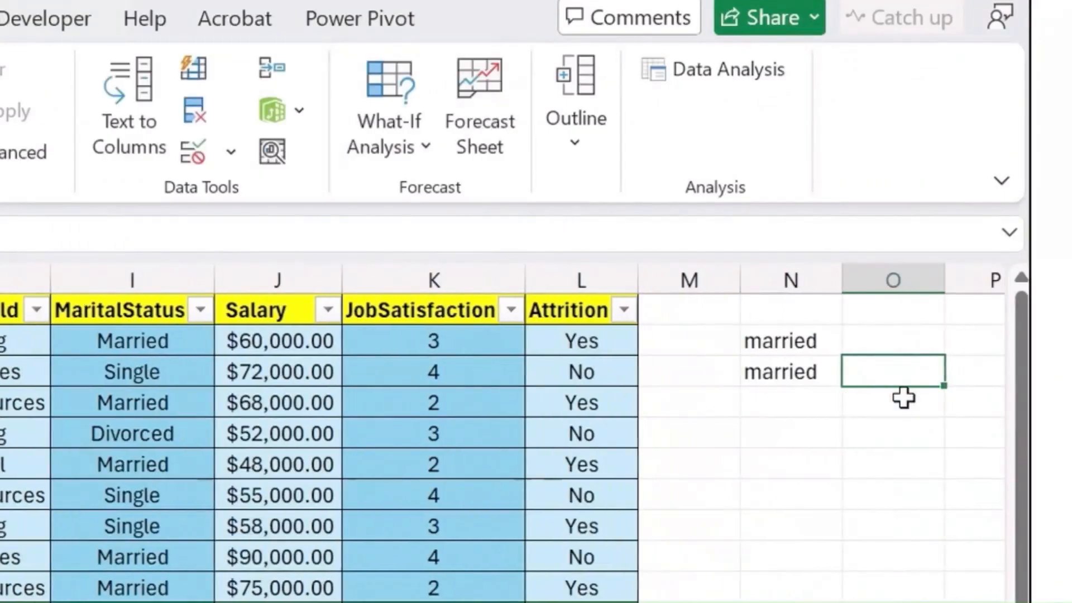
- Convert the sample text in N2 to capitals with an UPPER formula in cell O2
{"action": "key", "text": "Up"}
{"action": "type", "text": "=upp"}
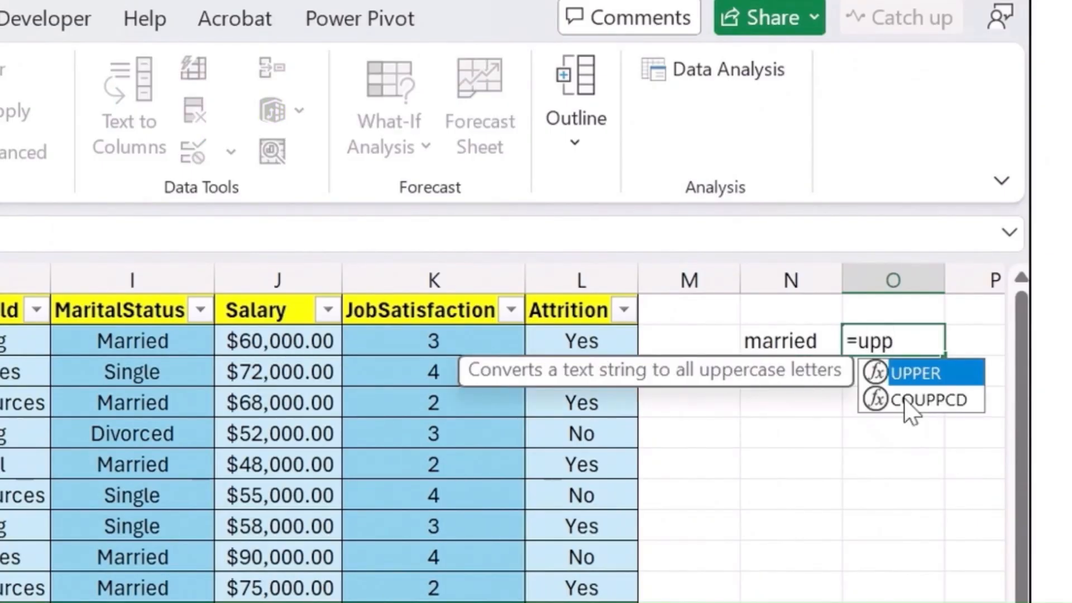
{"action": "key", "text": "Tab"}
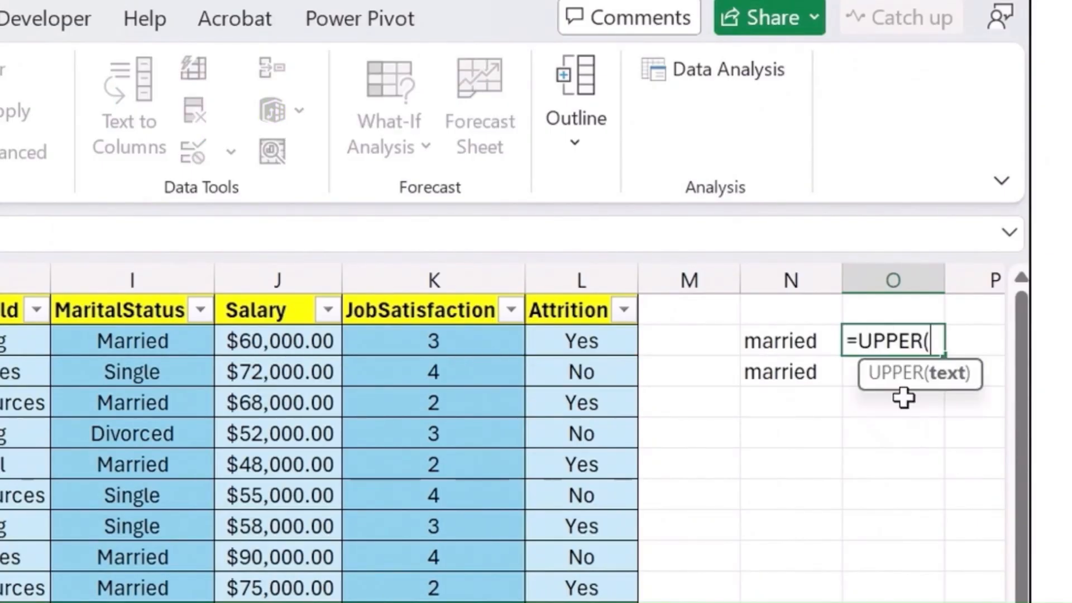
{"action": "key", "text": "Left"}
{"action": "key", "text": "Return"}
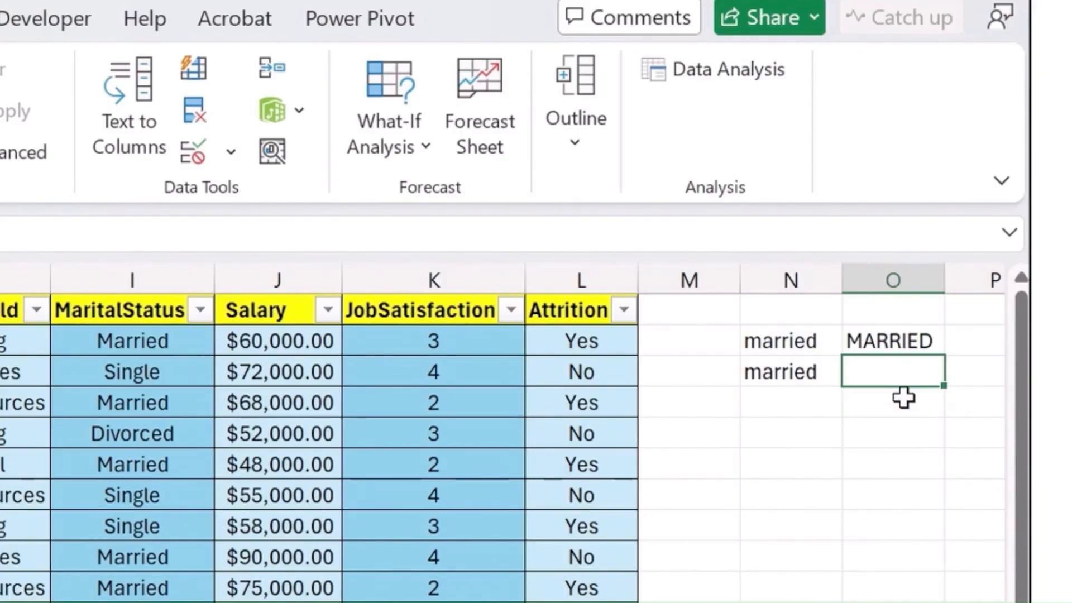
- Capitalise the first letter of the sample text in N3 with =PROPER(N3) in cell O3
{"action": "type", "text": "=pro"}
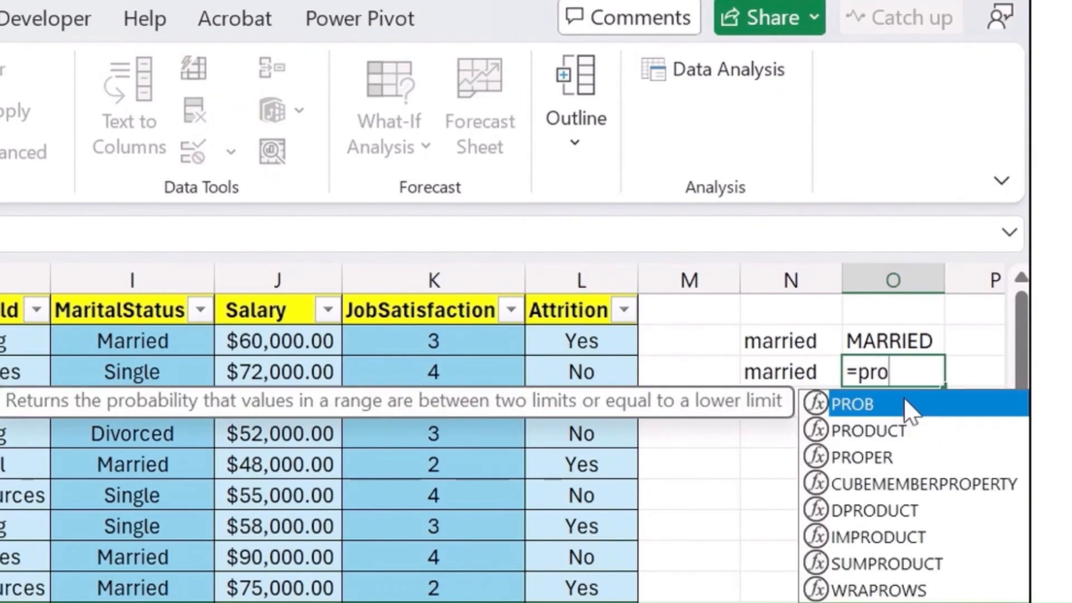
{"action": "key", "text": "Down"}
{"action": "key", "text": "Down"}
{"action": "key", "text": "Tab"}
{"action": "key", "text": "Left"}
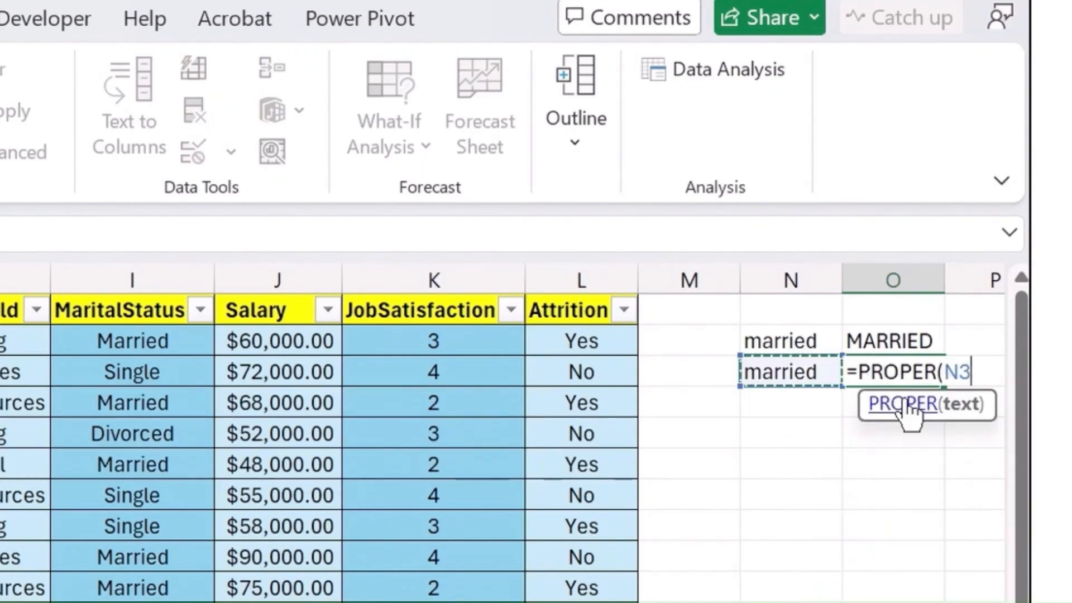
{"action": "type", "text": ")"}
{"action": "key", "text": "Return"}
{"action": "key", "text": "Up"}
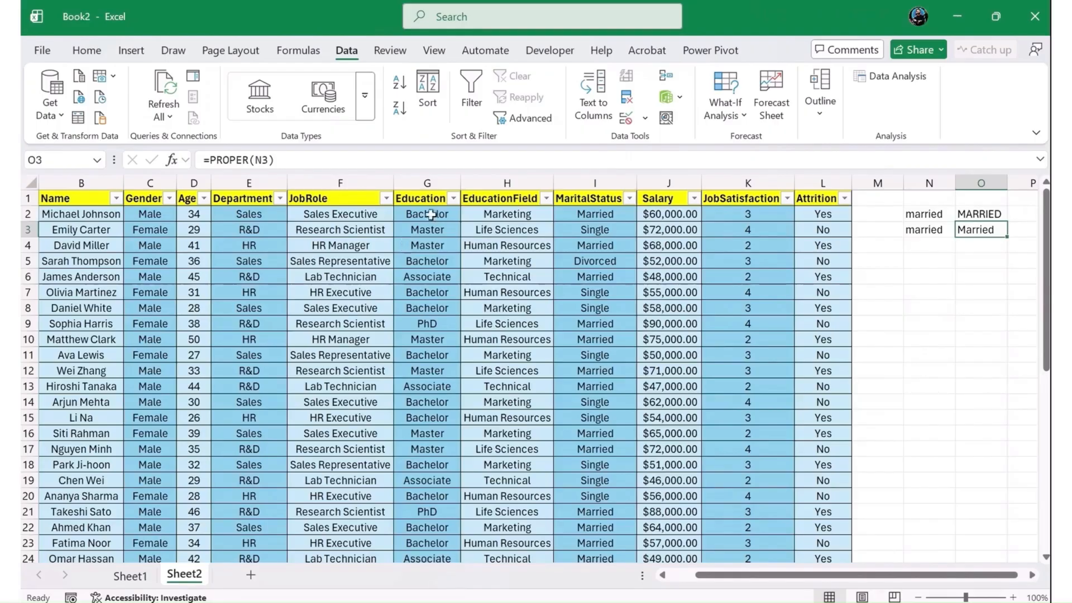
- Review the UPPER and PROPER formulas in O2 and O3, and clear the sample cells N1:O4
{"action": "left_click", "coordinate": [426, 220]}
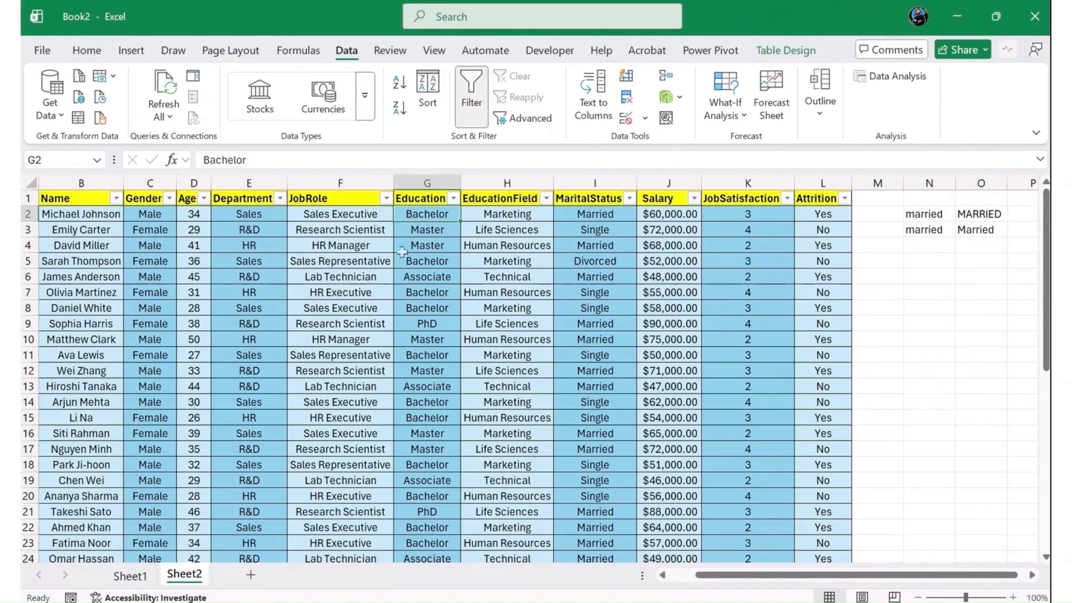
{"action": "left_click", "coordinate": [325, 227]}
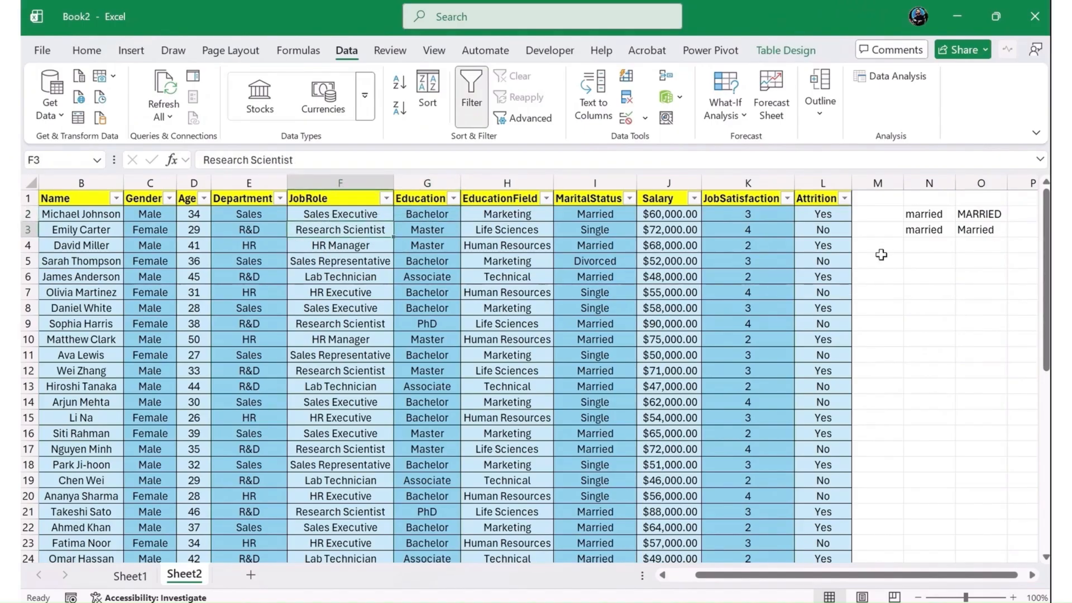
{"action": "left_click", "coordinate": [918, 217]}
{"action": "left_click", "coordinate": [972, 218]}
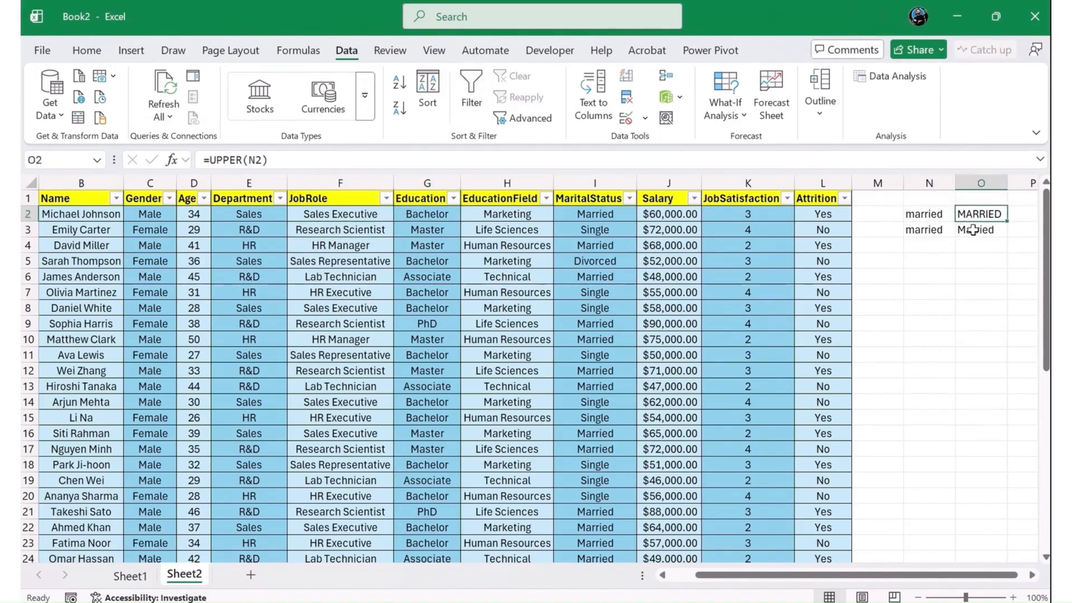
{"action": "left_click", "coordinate": [998, 228]}
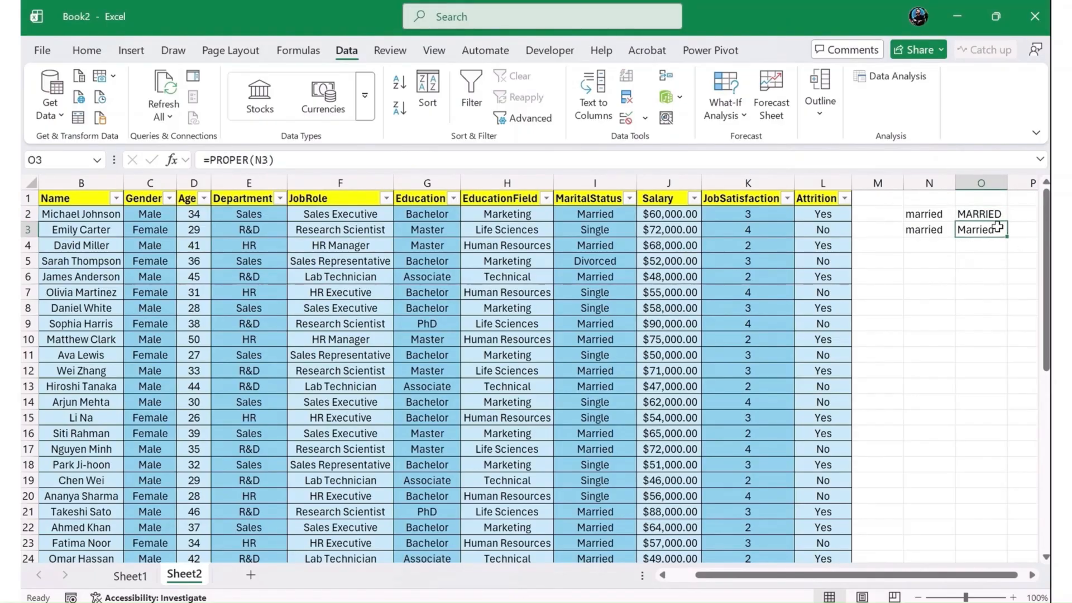
{"action": "left_click_drag", "start_coordinate": [928, 198], "coordinate": [982, 246]}
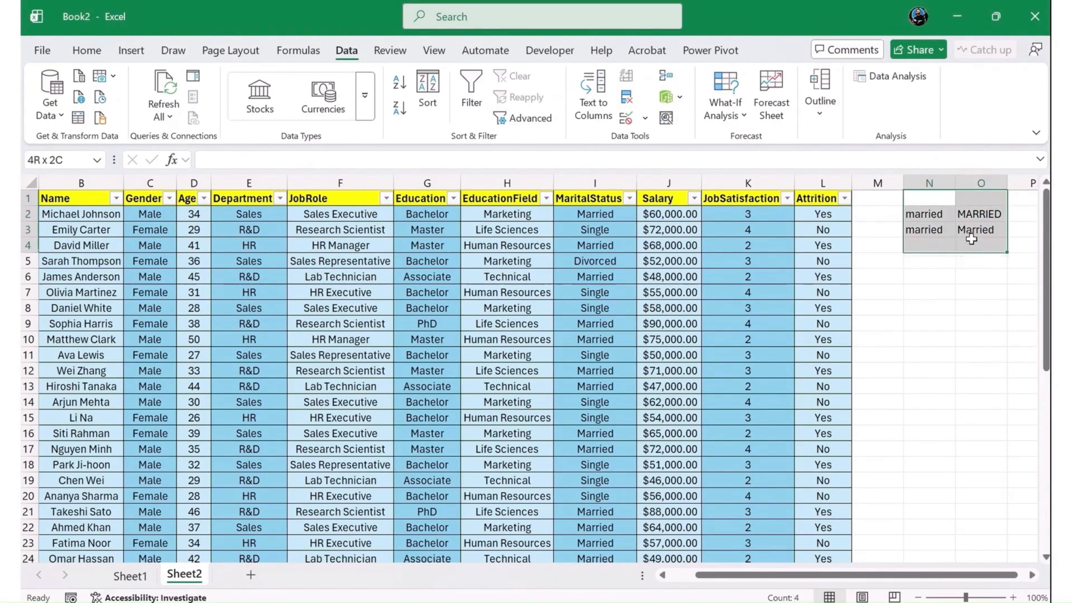
{"action": "key", "text": "Delete"}
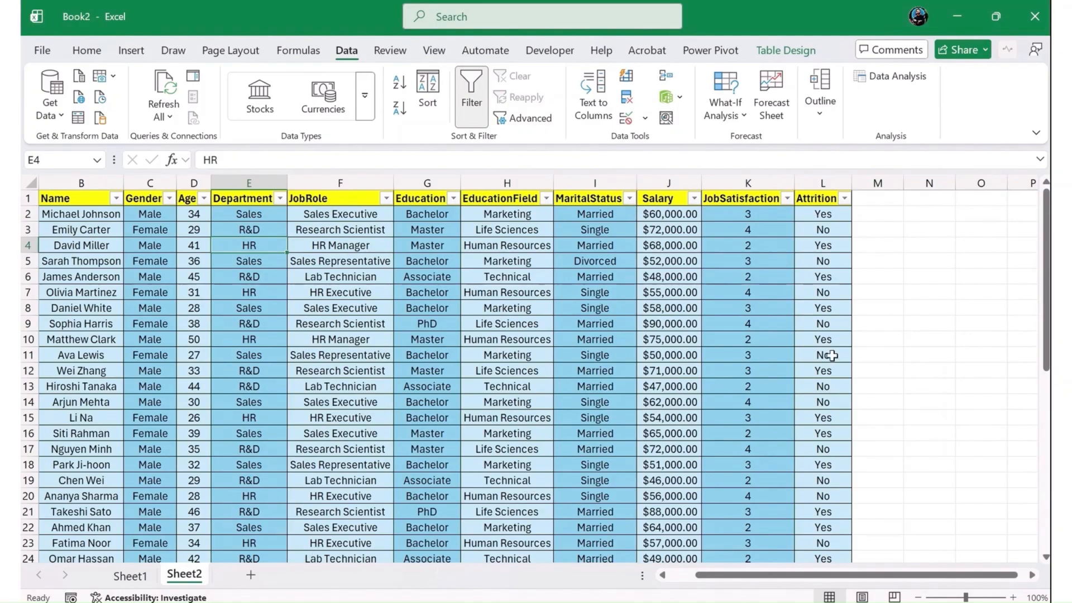
- Add a new table column headed "AttritionFlag" in cell M1, beside the Attrition column
{"action": "left_click", "coordinate": [874, 199]}
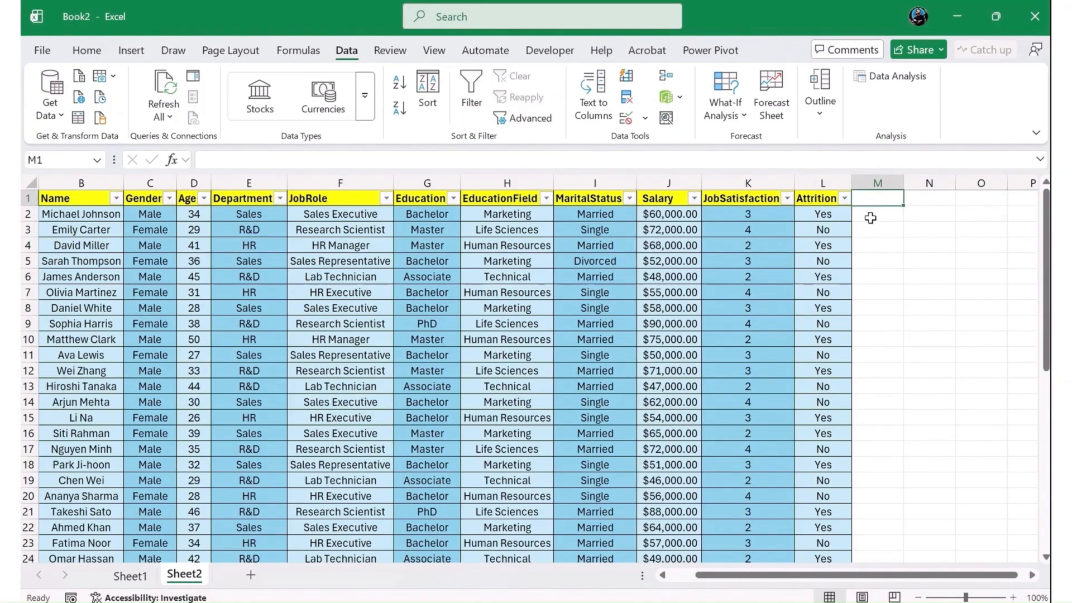
{"action": "type", "text": "A"}
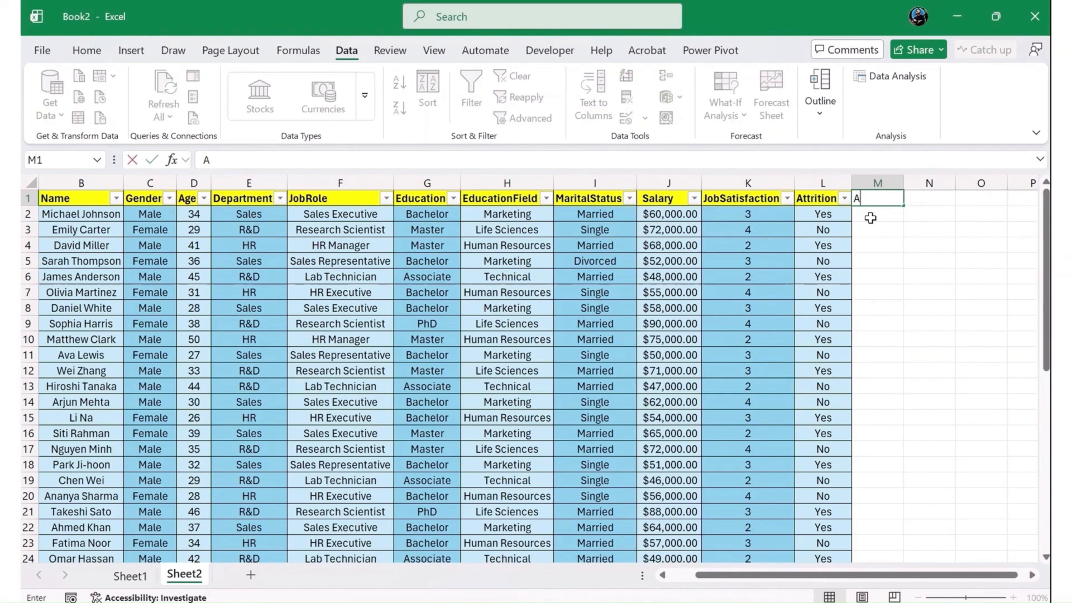
{"action": "type", "text": "ttritionFlag"}
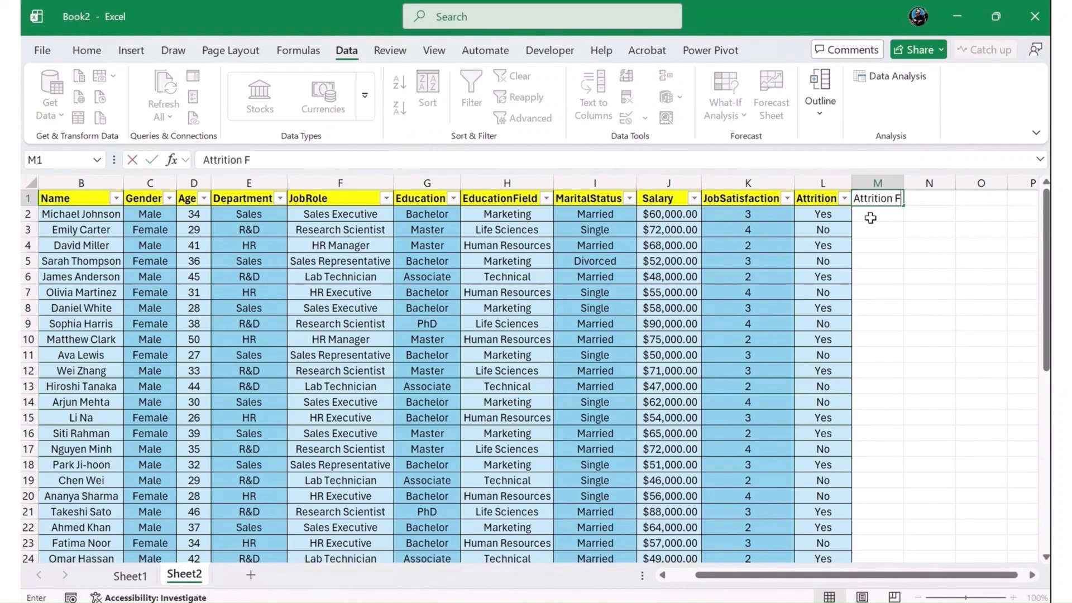
{"action": "key", "text": "Return"}
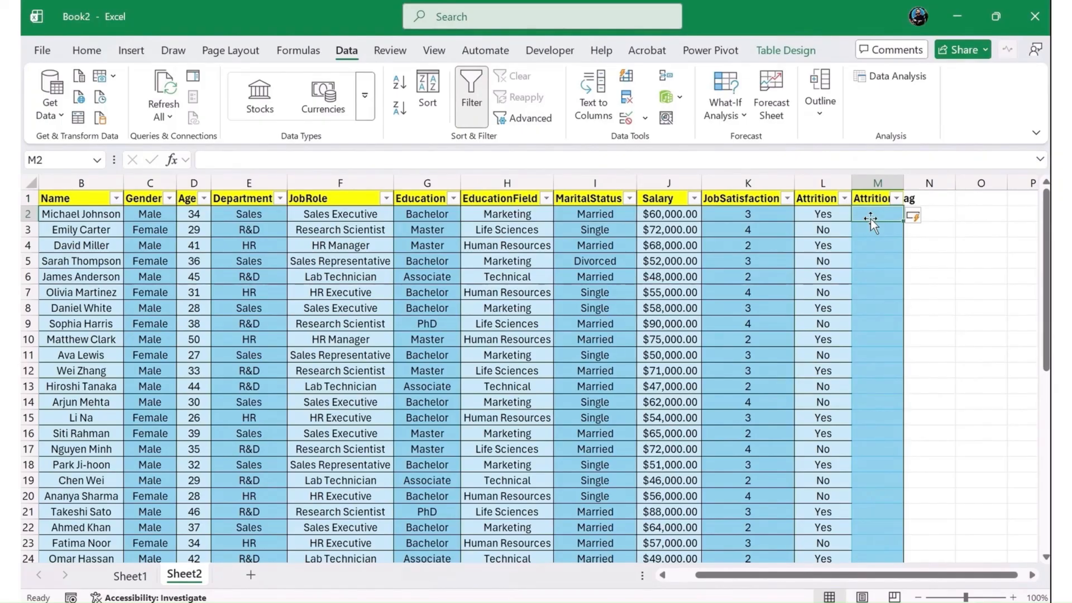
{"action": "type", "text": "=IF("}
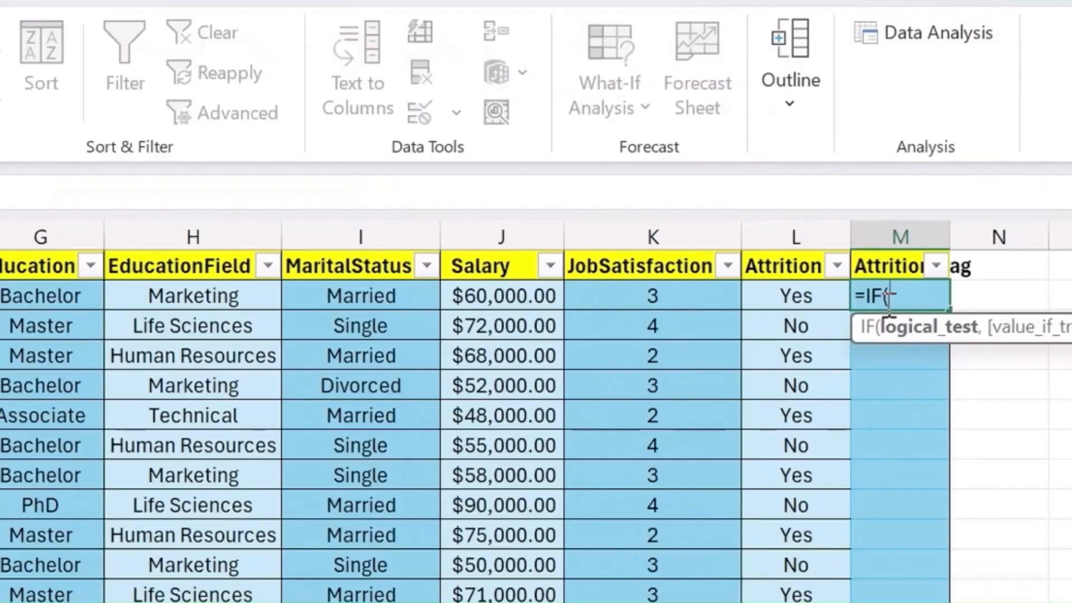
{"action": "key", "text": "Left"}
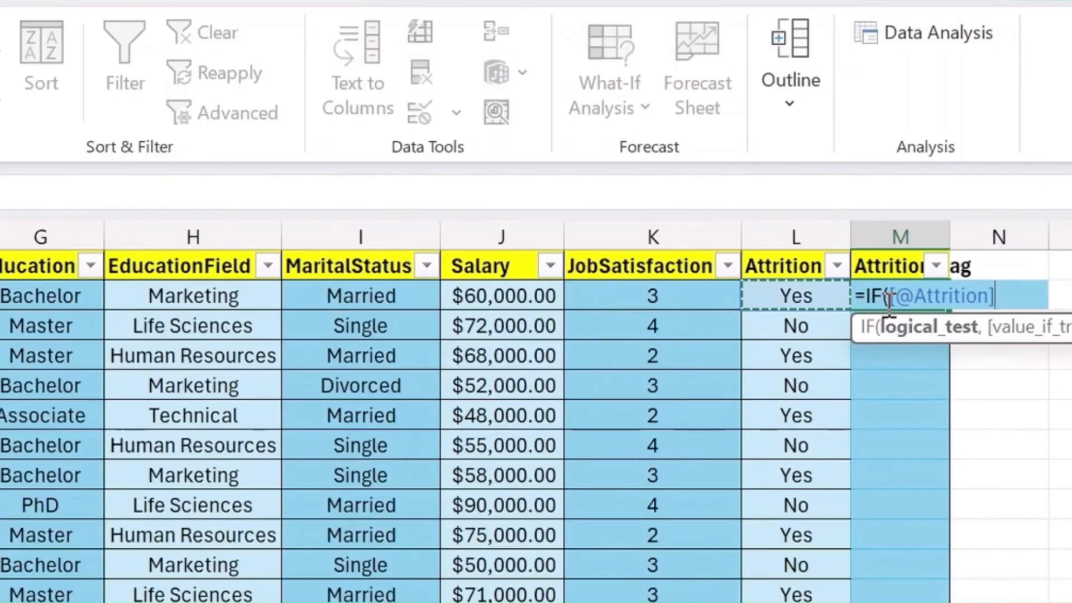
{"action": "type", "text": "="}
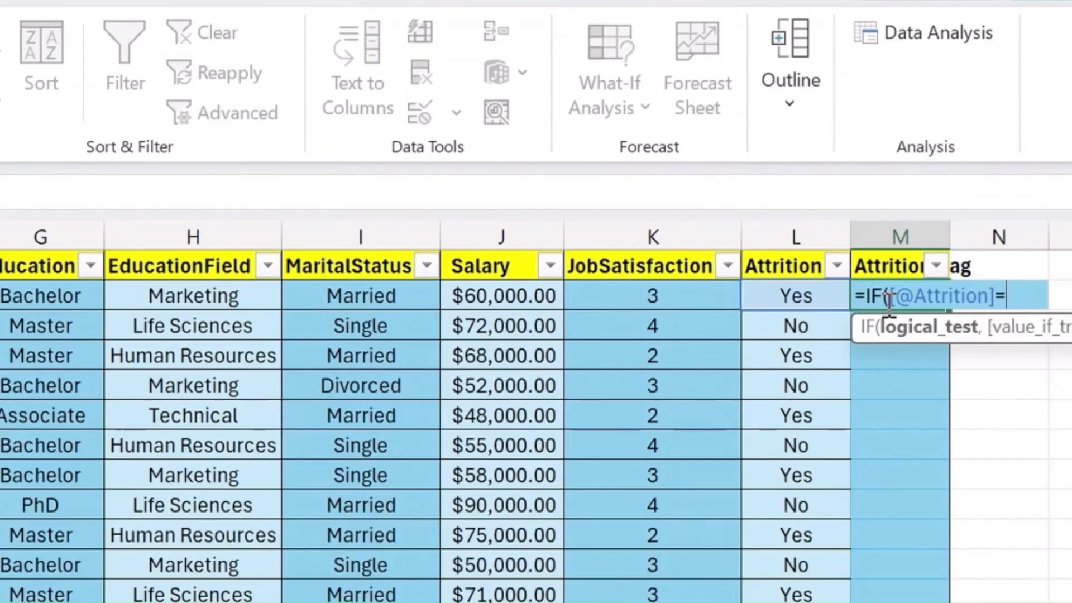
{"action": "type", "text": "\"Yes"}
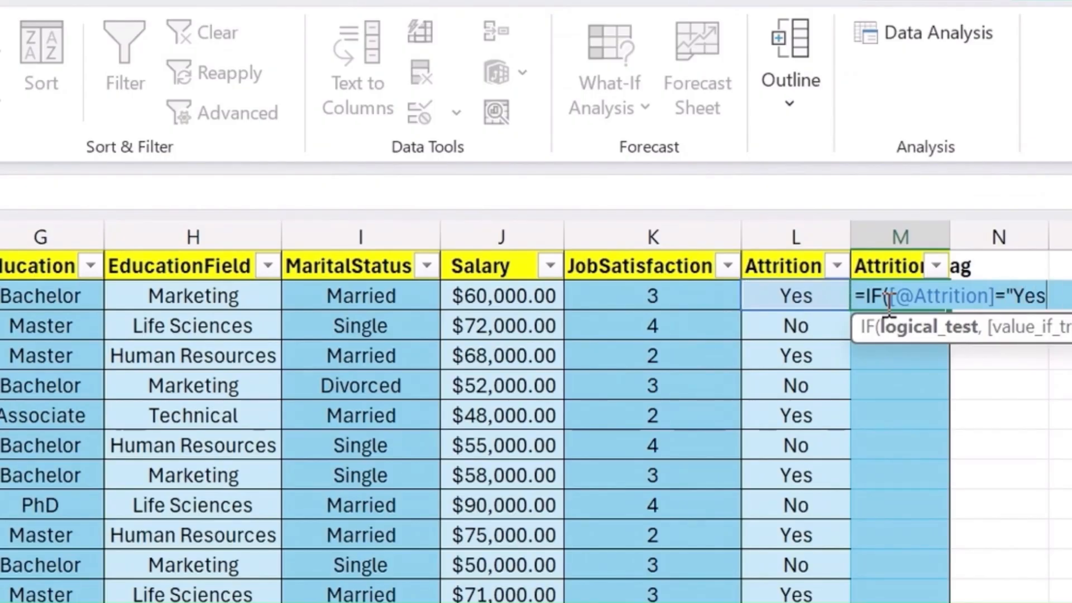
{"action": "type", "text": "\",1,0)"}
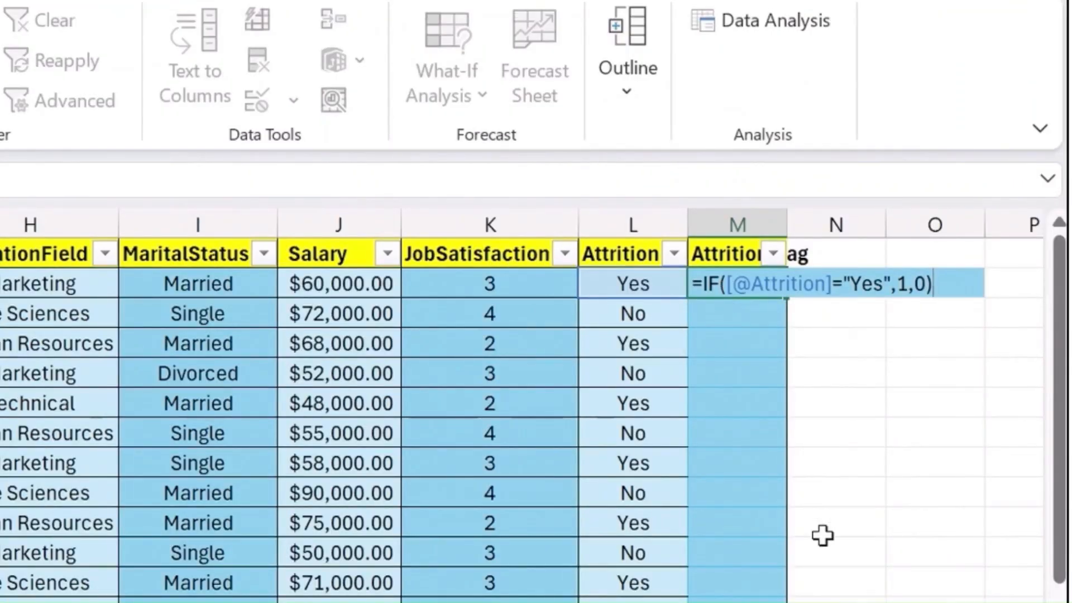
{"action": "key", "text": "Return"}
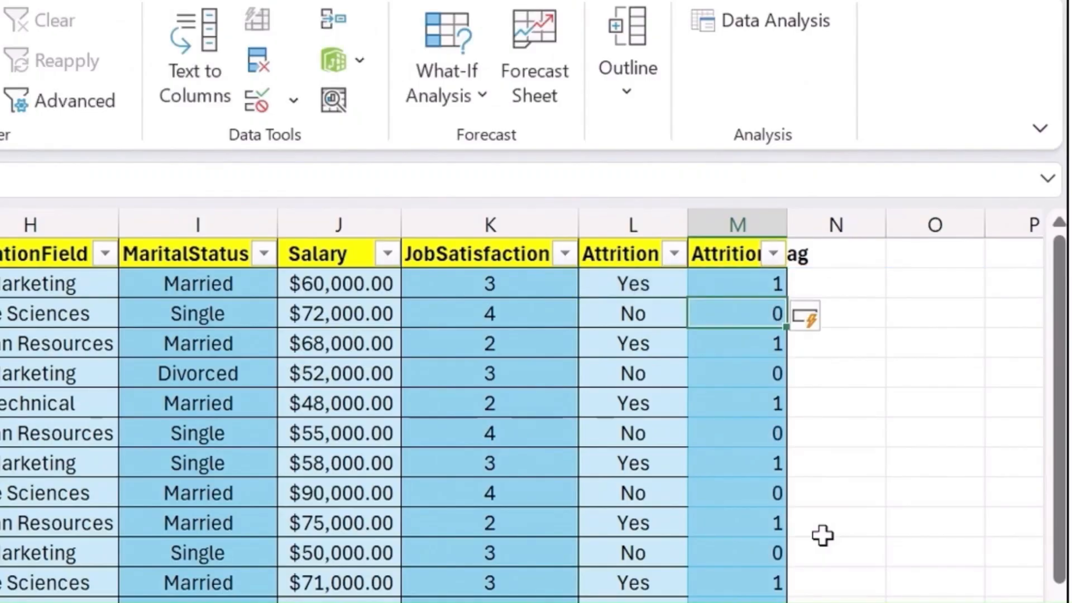
{"action": "key", "text": "Up"}
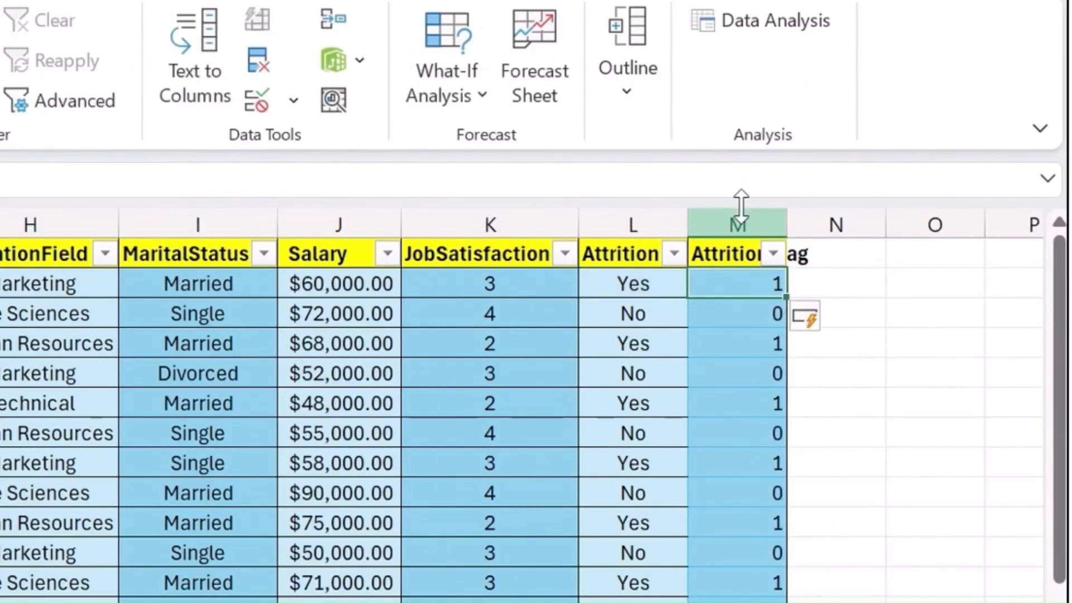
- Autofit the width of the AttritionFlag column and centre its contents horizontally
{"action": "double_click", "coordinate": [785, 216]}
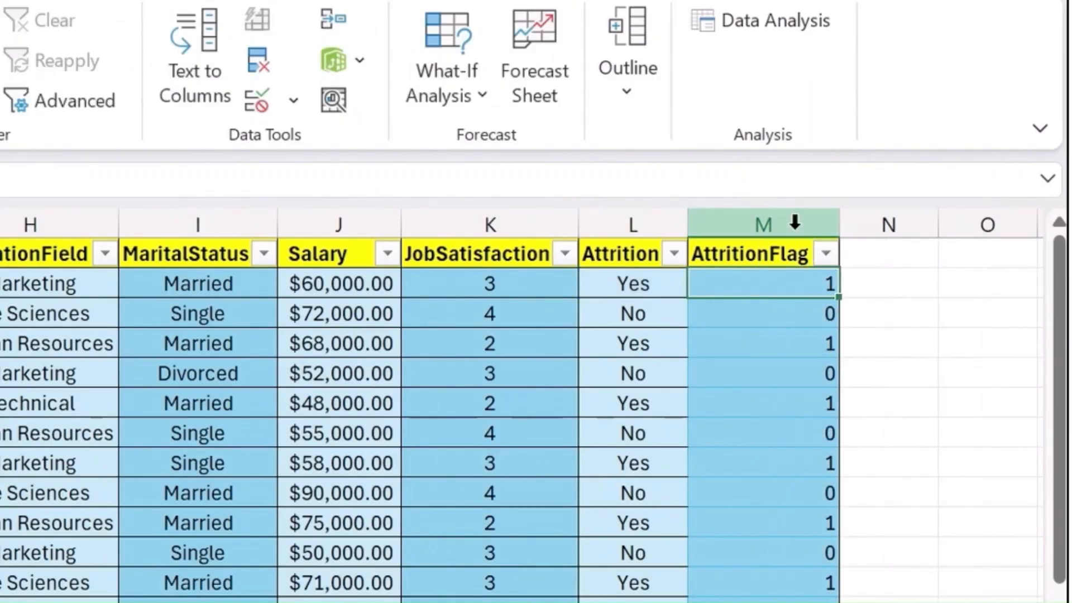
{"action": "left_click", "coordinate": [795, 217]}
{"action": "key", "text": "alt+h"}
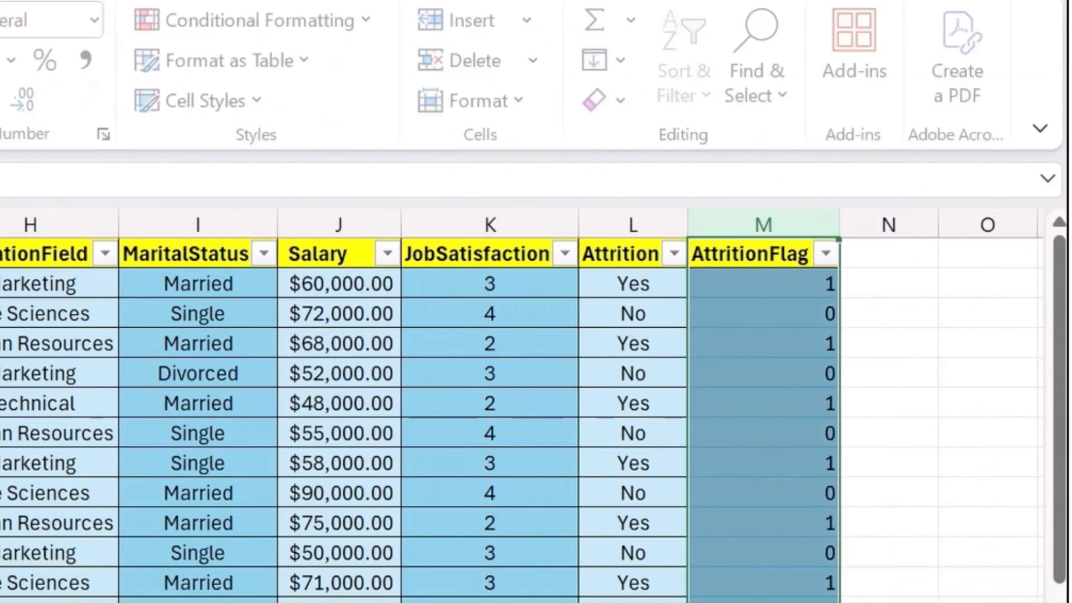
{"action": "key", "text": "a"}
{"action": "key", "text": "c"}
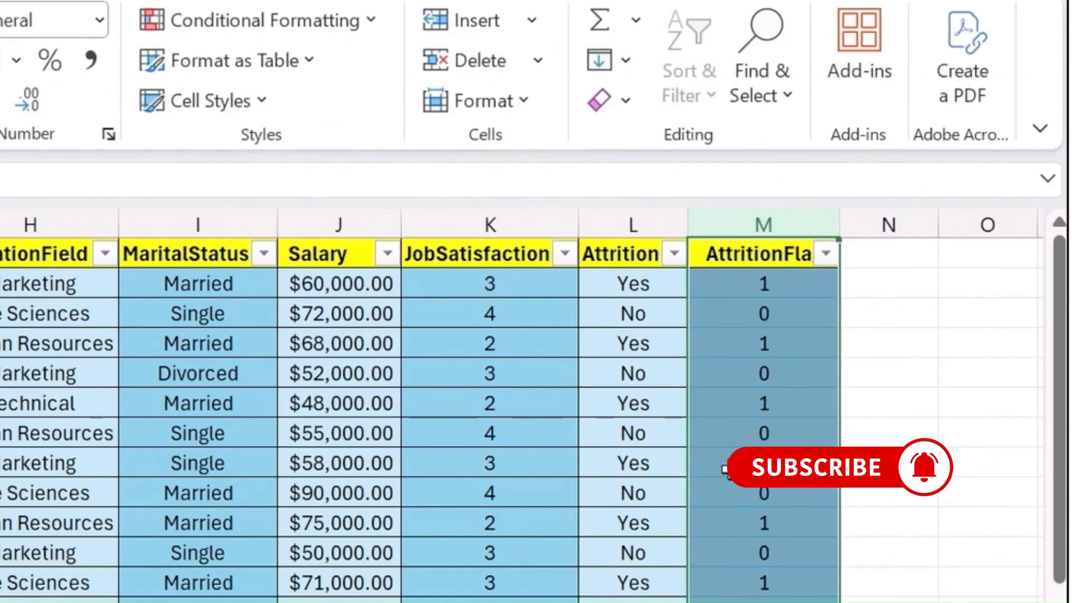
{"action": "left_click", "coordinate": [725, 473]}
{"action": "left_click", "coordinate": [787, 346]}
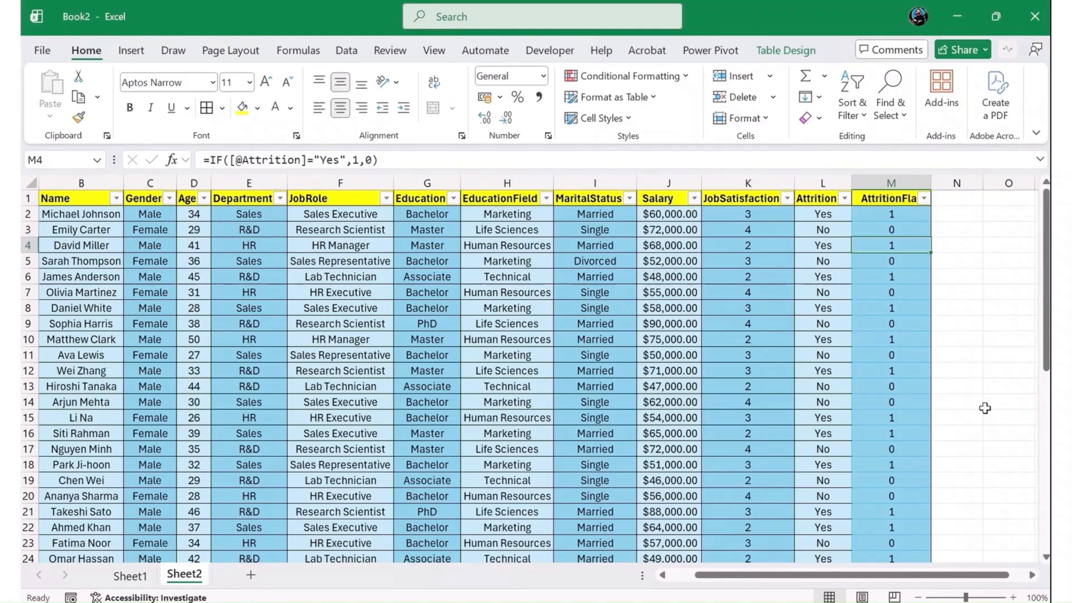
- Add a new table column headed "AgeGroup" in cell N1, beside the AttritionFlag column
{"action": "key", "text": "Right"}
{"action": "key", "text": "Up"}
{"action": "key", "text": "Up"}
{"action": "key", "text": "Up"}
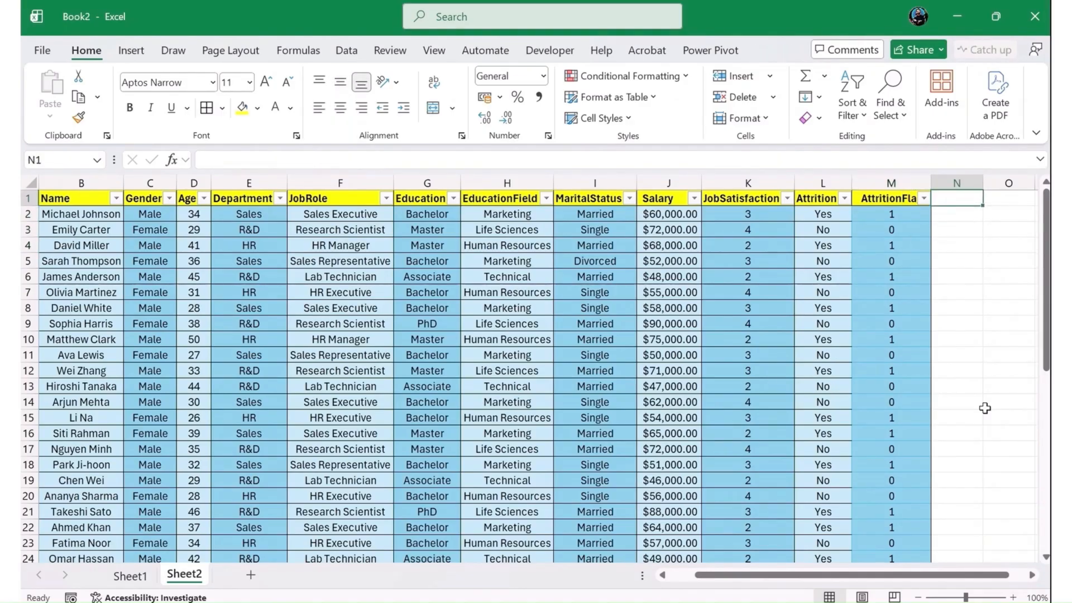
{"action": "type", "text": "Age"}
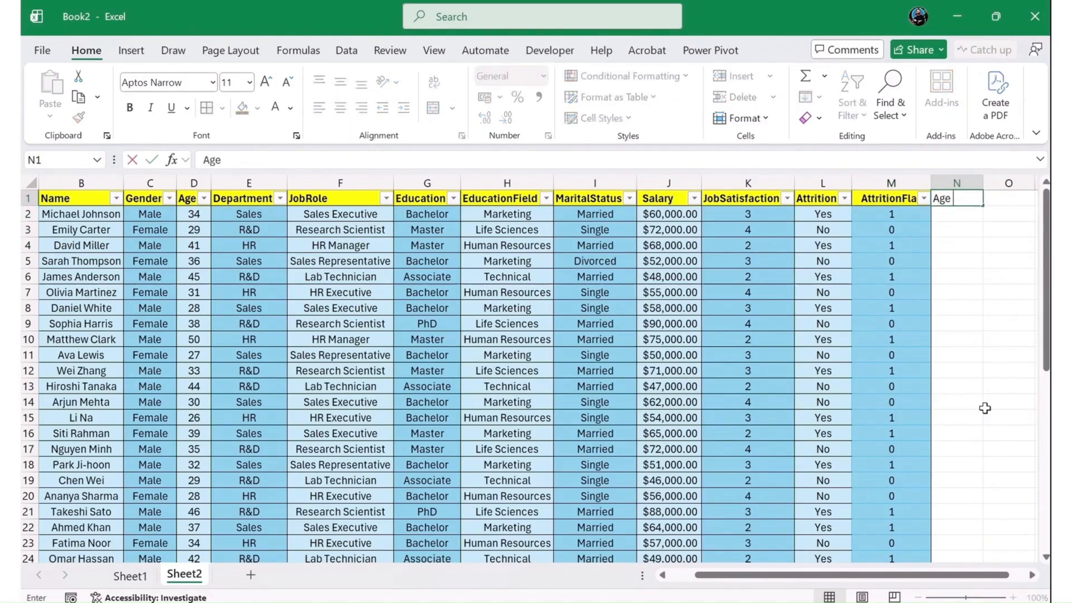
{"action": "type", "text": " Gr"}
{"action": "key", "text": "BackSpace"}
{"action": "key", "text": "BackSpace"}
{"action": "key", "text": "BackSpace"}
{"action": "type", "text": "gROUP"}
{"action": "key", "text": "BackSpace"}
{"action": "key", "text": "BackSpace"}
{"action": "key", "text": "BackSpace"}
{"action": "key", "text": "BackSpace"}
{"action": "key", "text": "BackSpace"}
{"action": "type", "text": "Group"}
{"action": "key", "text": "Return"}
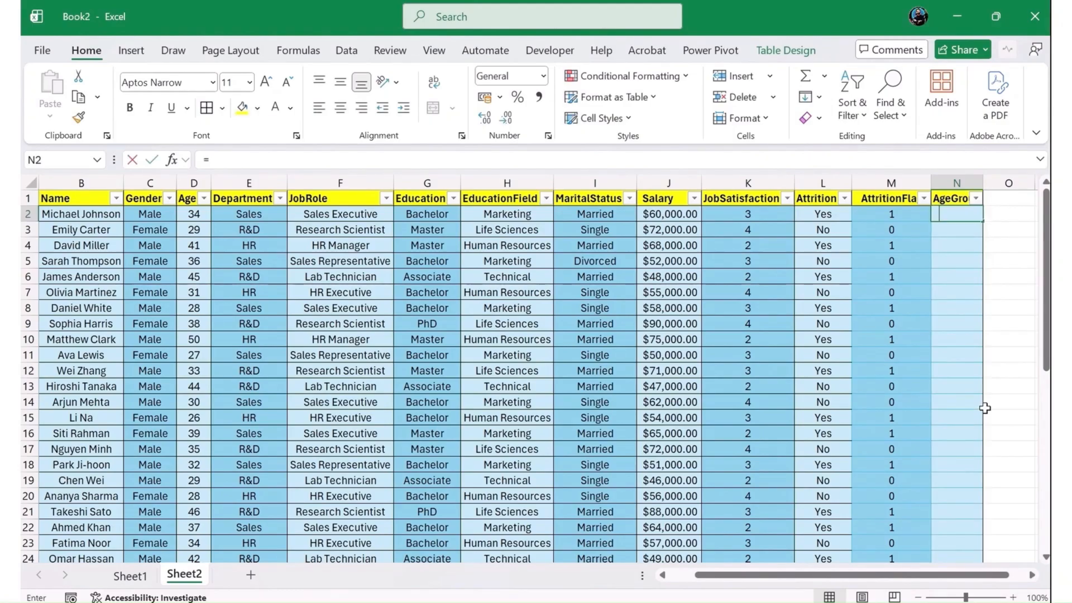
{"action": "type", "text": "=IF("}
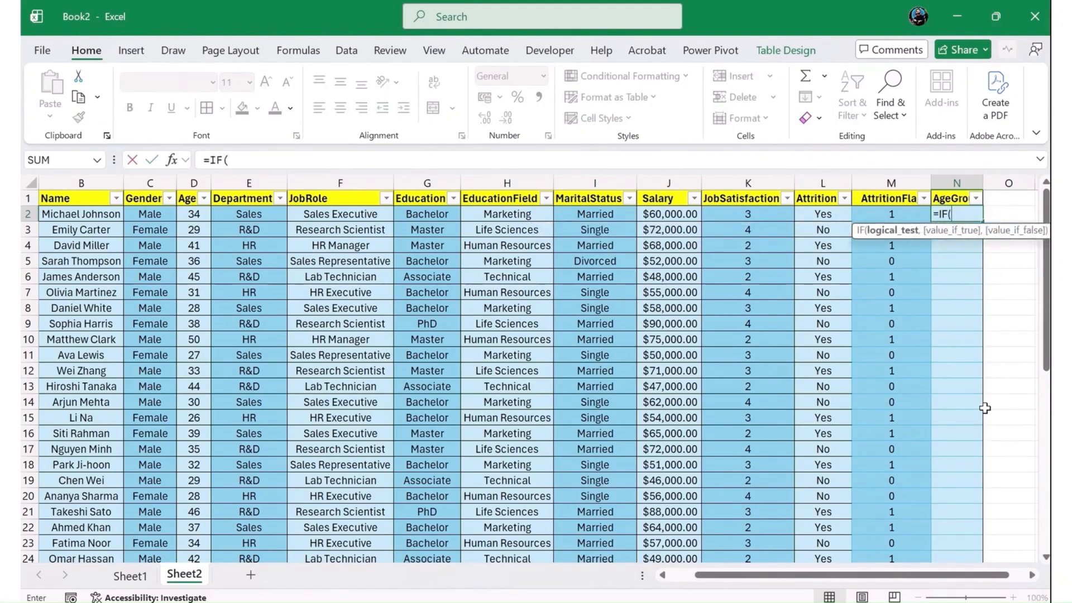
{"action": "key", "text": "Left"}
{"action": "key", "text": "Left"}
{"action": "key", "text": "Left"}
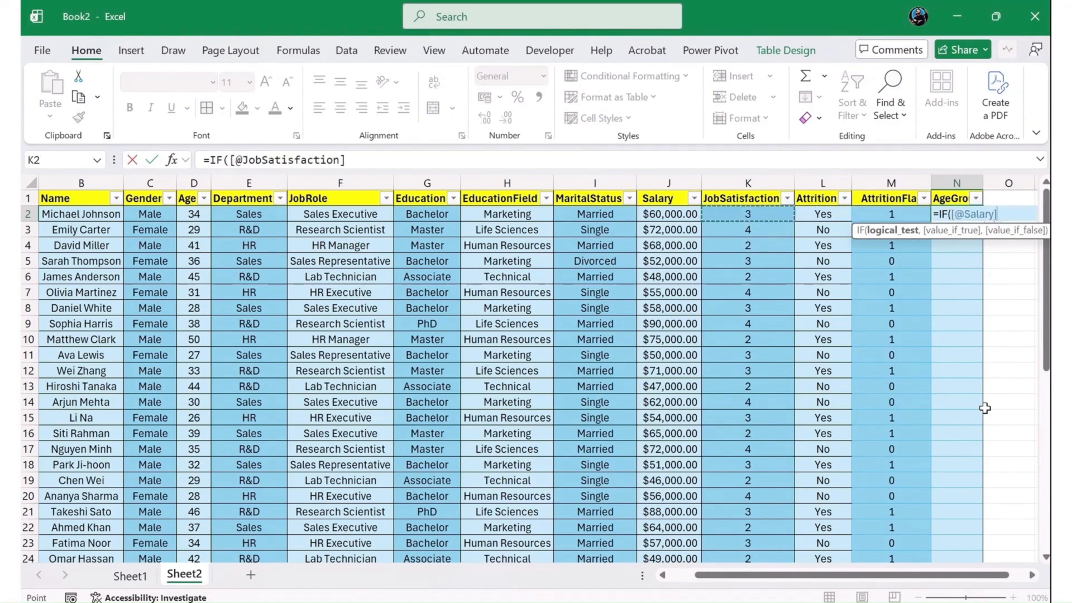
{"action": "key", "text": "Left"}
{"action": "key", "text": "Left"}
{"action": "key", "text": "Left"}
{"action": "key", "text": "Left"}
{"action": "key", "text": "Left"}
{"action": "key", "text": "Left"}
{"action": "key", "text": "Left"}
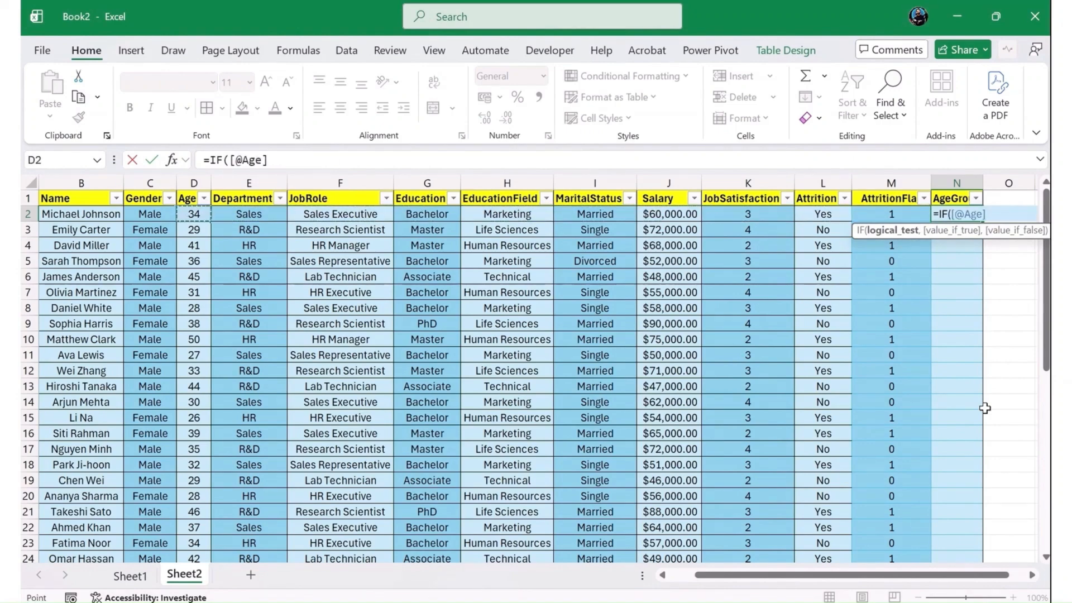
{"action": "type", "text": "<25"}
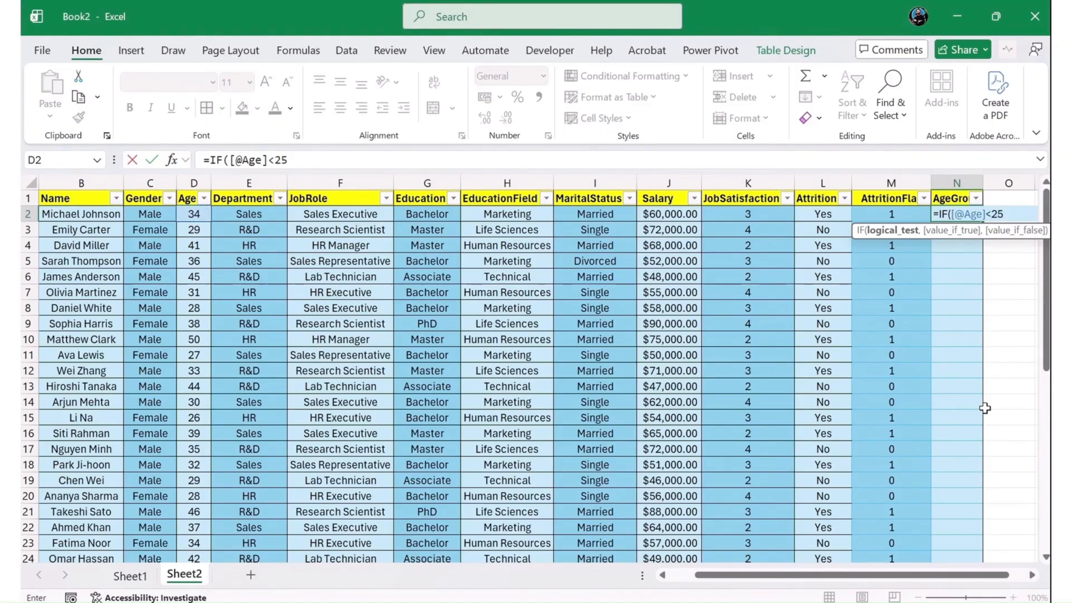
{"action": "type", "text": ","}
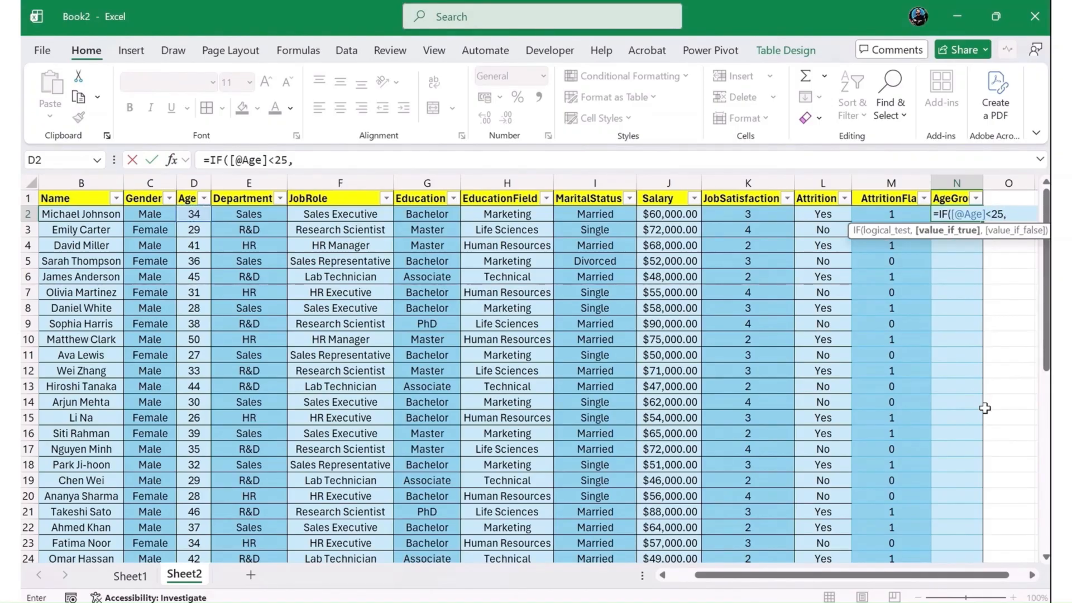
{"action": "type", "text": "\"Under"}
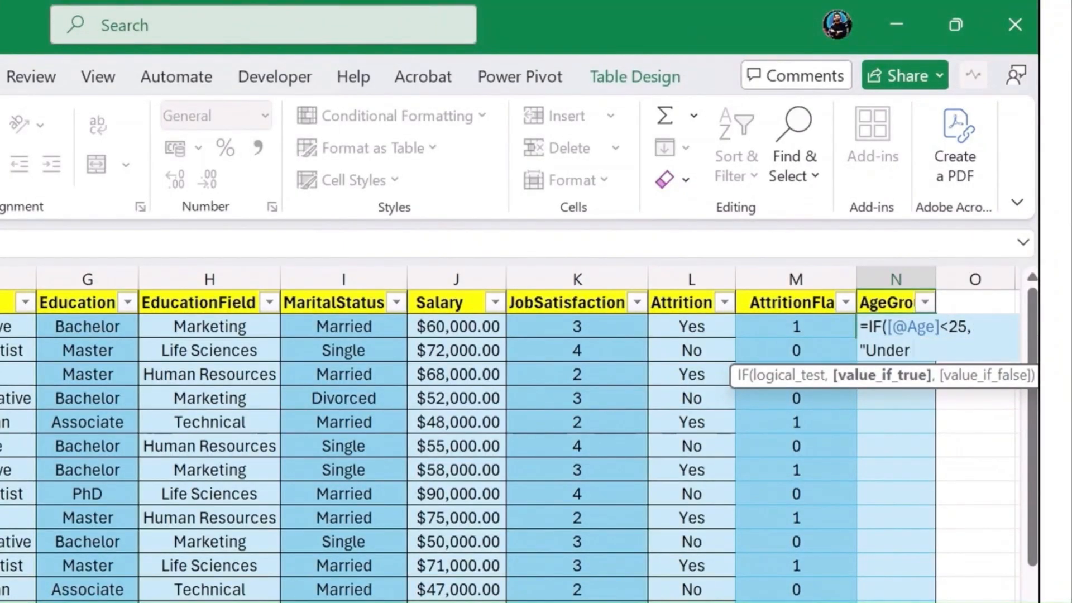
{"action": "type", "text": " 25\","}
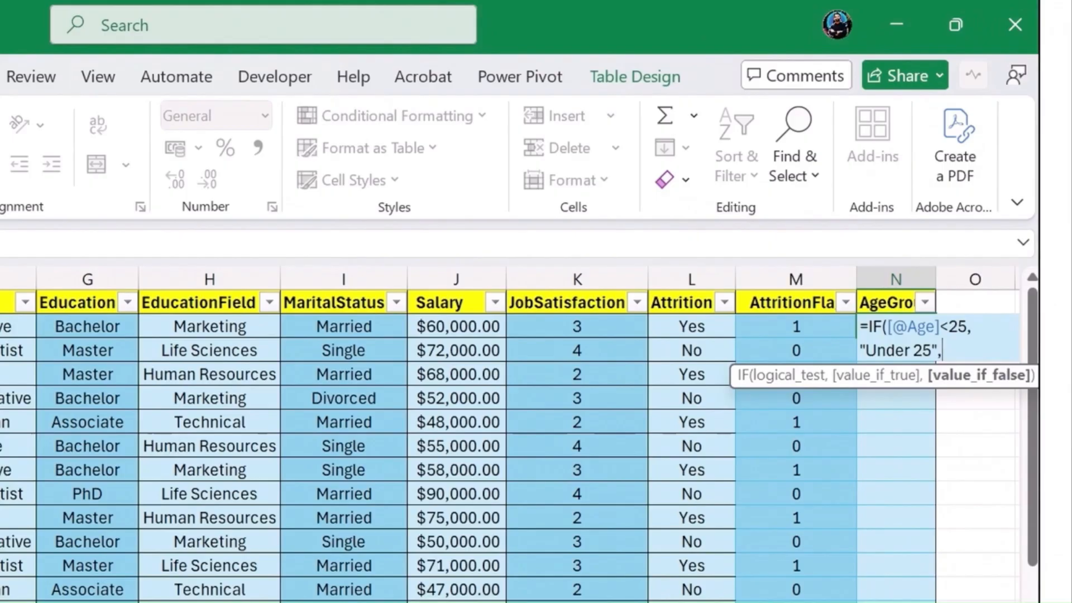
{"action": "type", "text": "if"}
{"action": "key", "text": "Tab"}
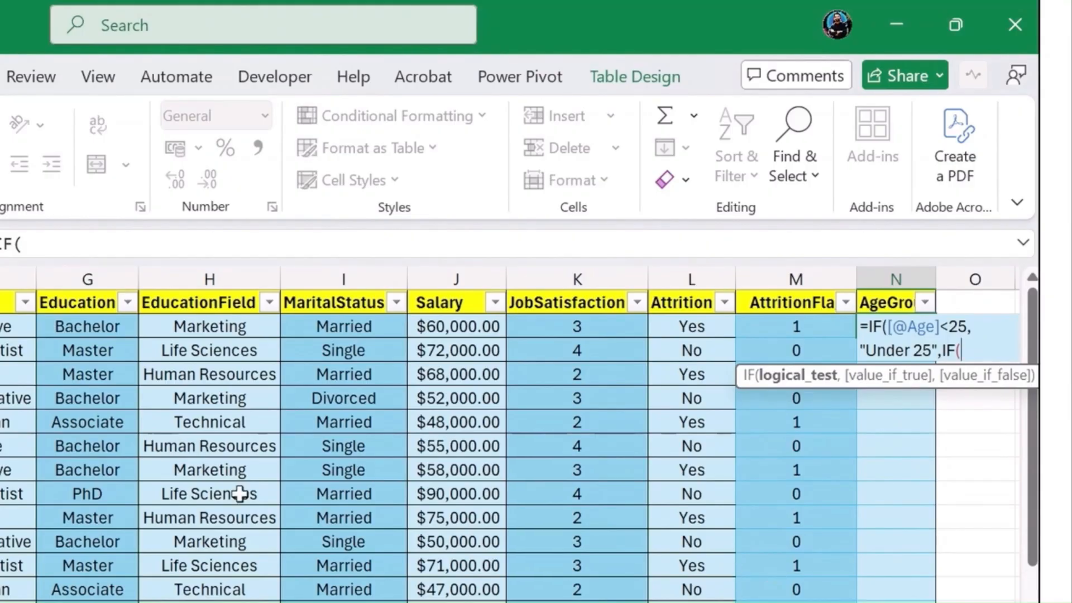
{"action": "type", "text": "[@Age]"}
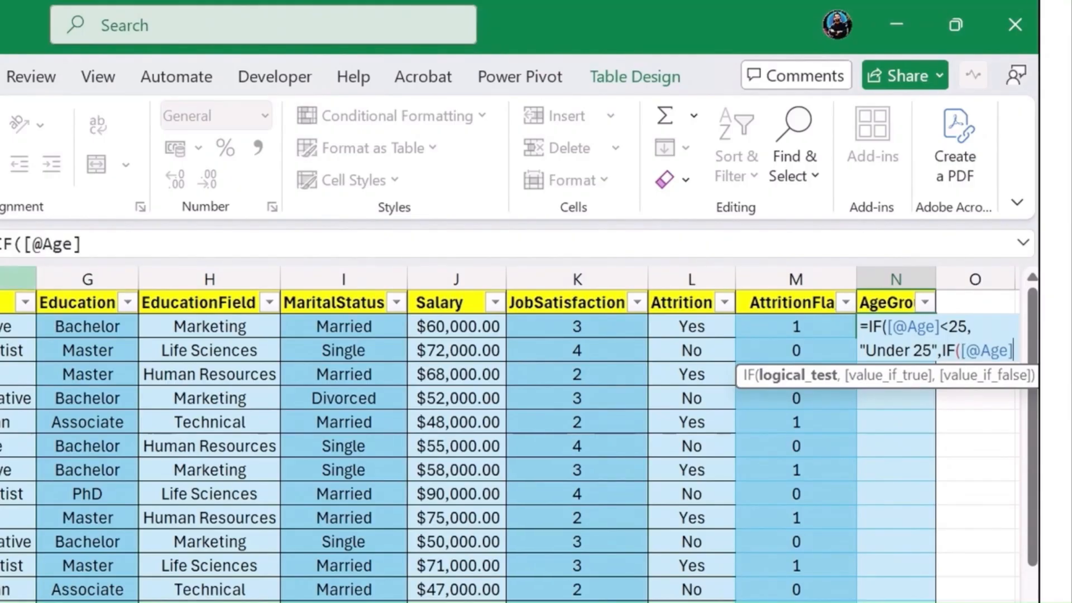
{"action": "left_click", "coordinate": [108, 237]}
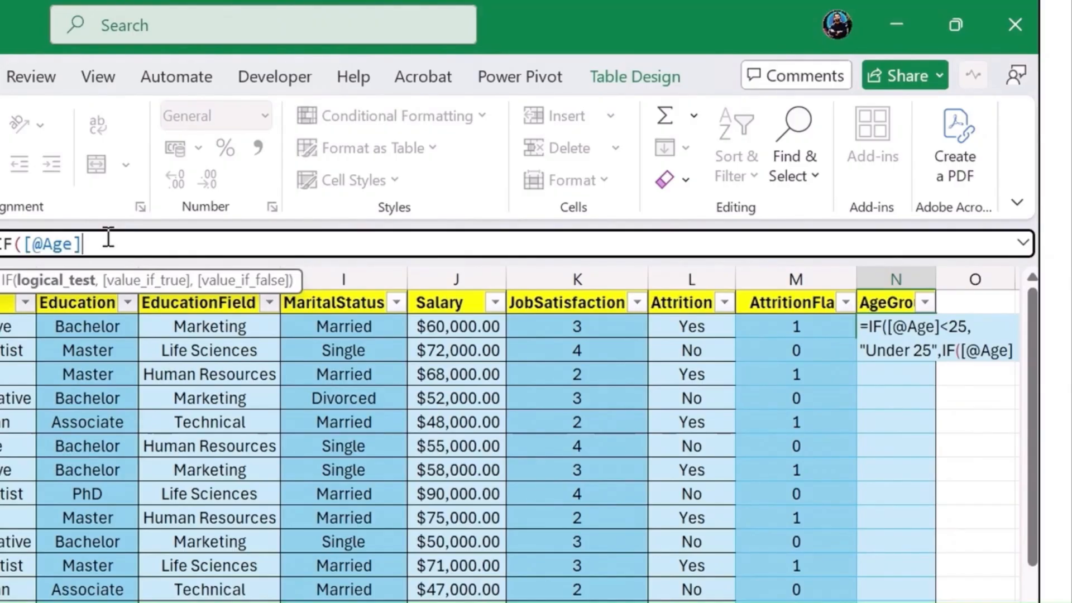
{"action": "type", "text": "<34"}
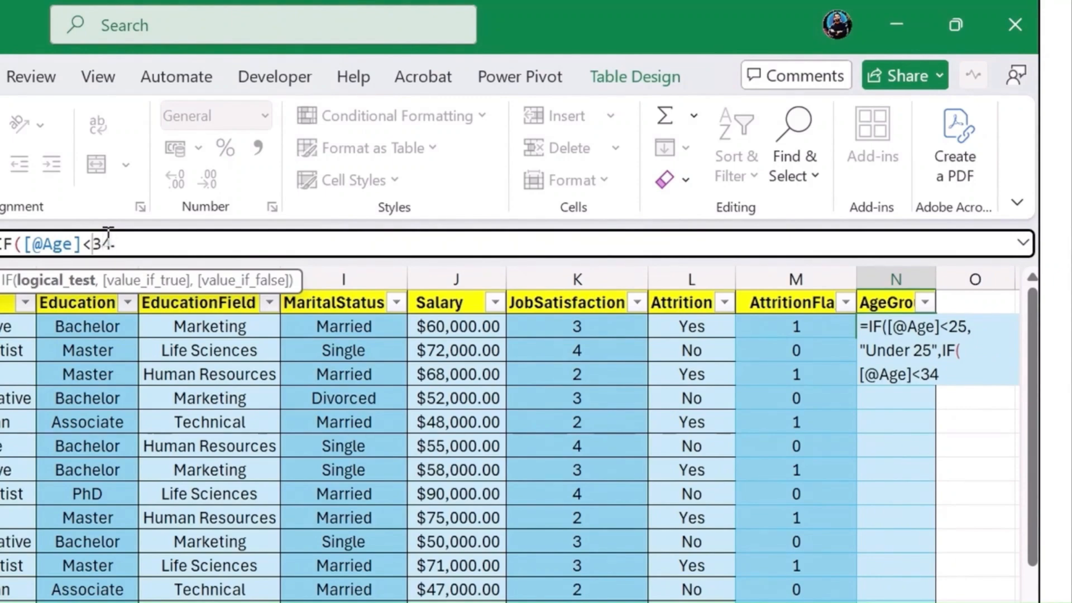
{"action": "type", "text": "="}
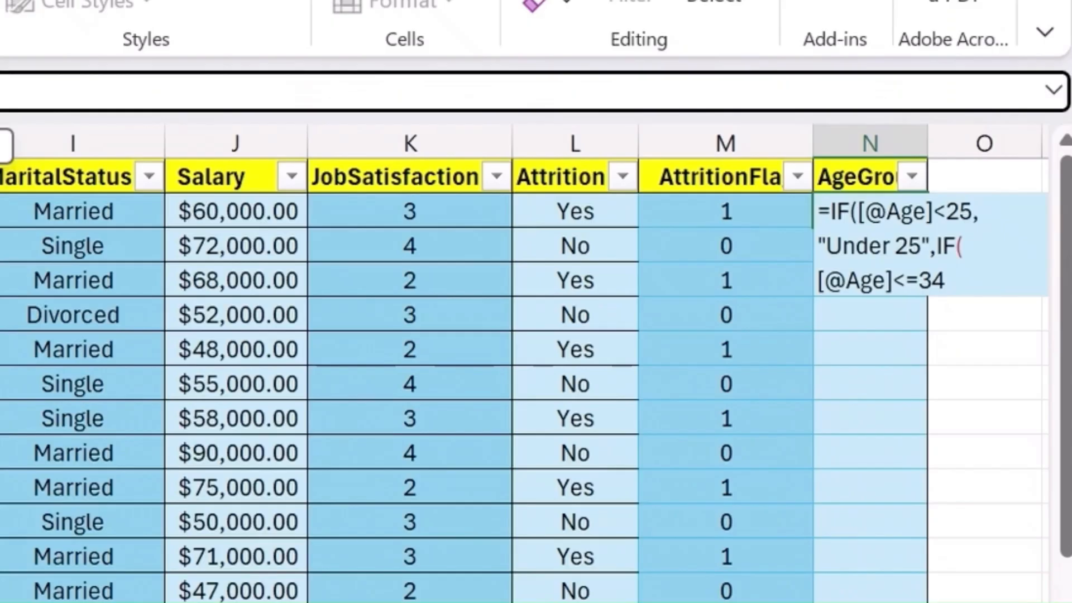
{"action": "type", "text": ",\"25="}
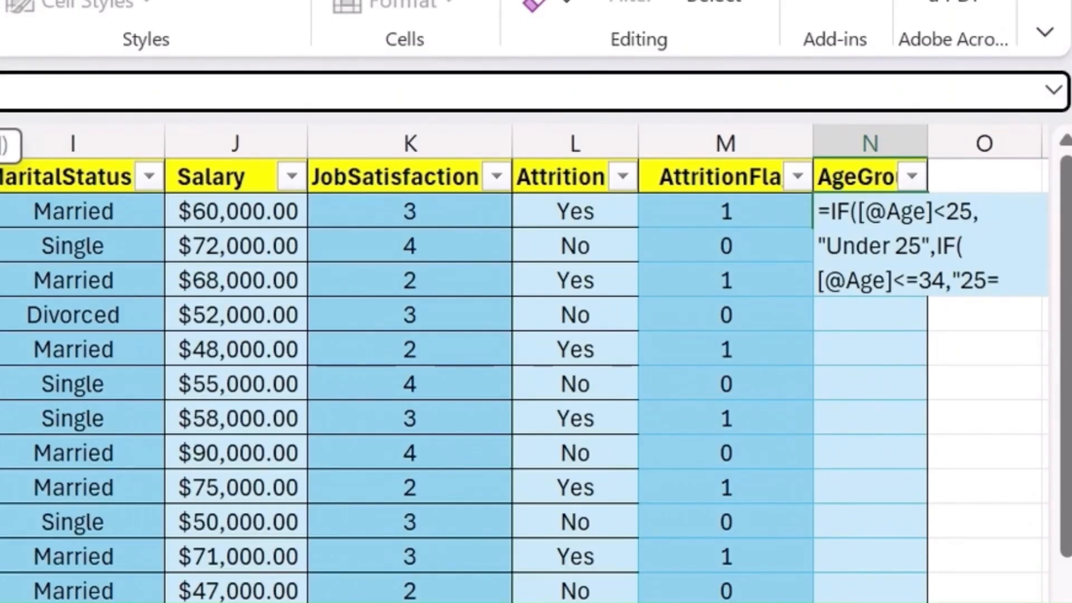
{"action": "key", "text": "BackSpace"}
{"action": "type", "text": "-34\","}
- Append a pasted copy of the nested IF condition to the AgeGroup formula and set its age limit to <=33
{"action": "type", "text": "IF([@Age]<=34,\"25-34\""}
{"action": "left_click", "coordinate": [78, 95]}
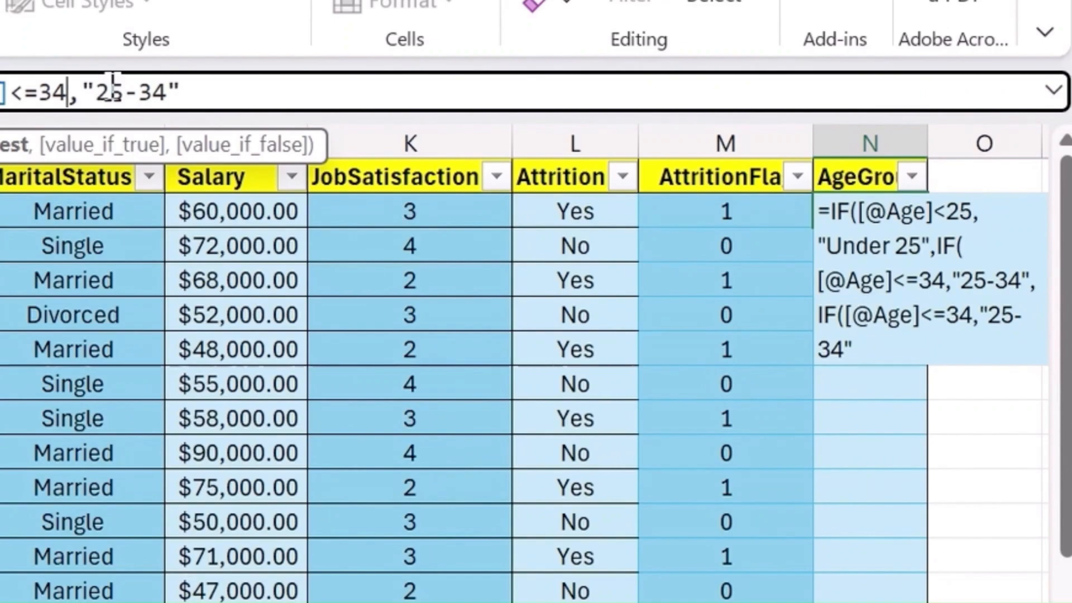
{"action": "key", "text": "BackSpace"}
{"action": "key", "text": "BackSpace"}
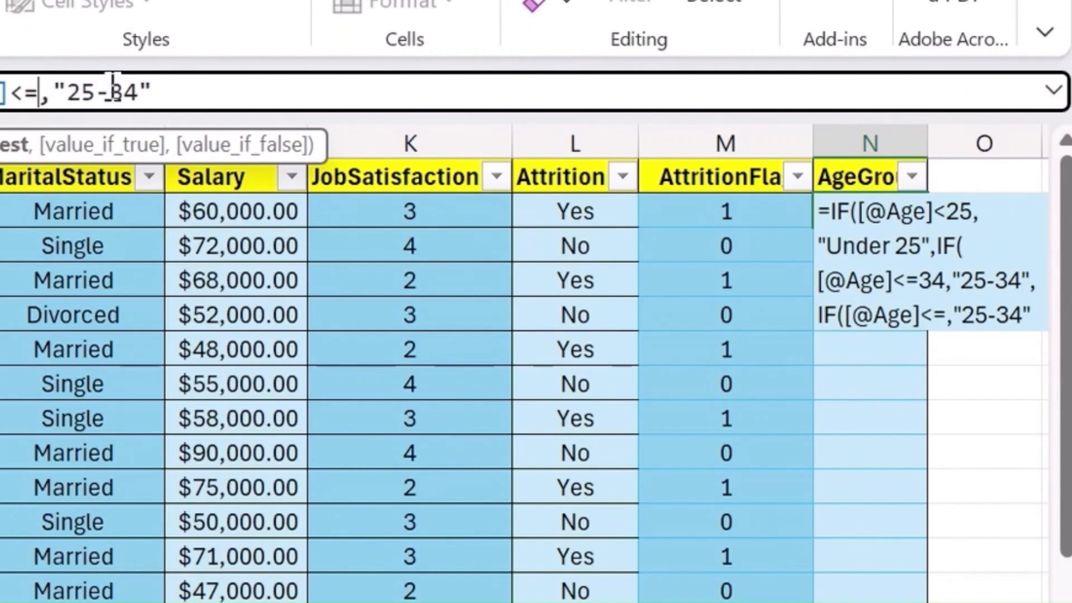
{"action": "type", "text": "33"}
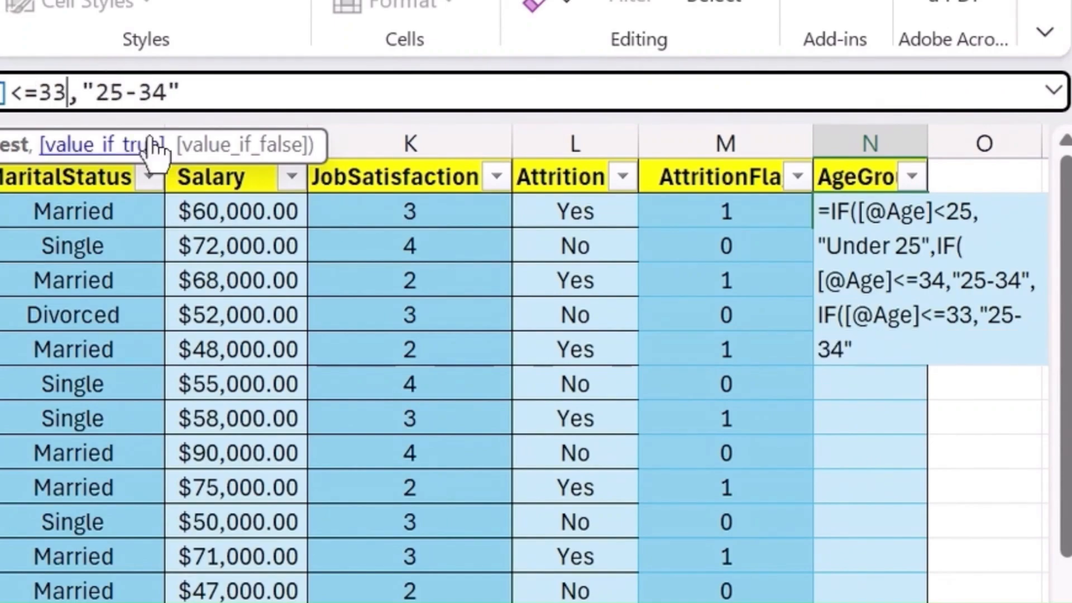
- Change the result text of the third age condition in the formula to "35-44"
{"action": "left_click", "coordinate": [105, 92]}
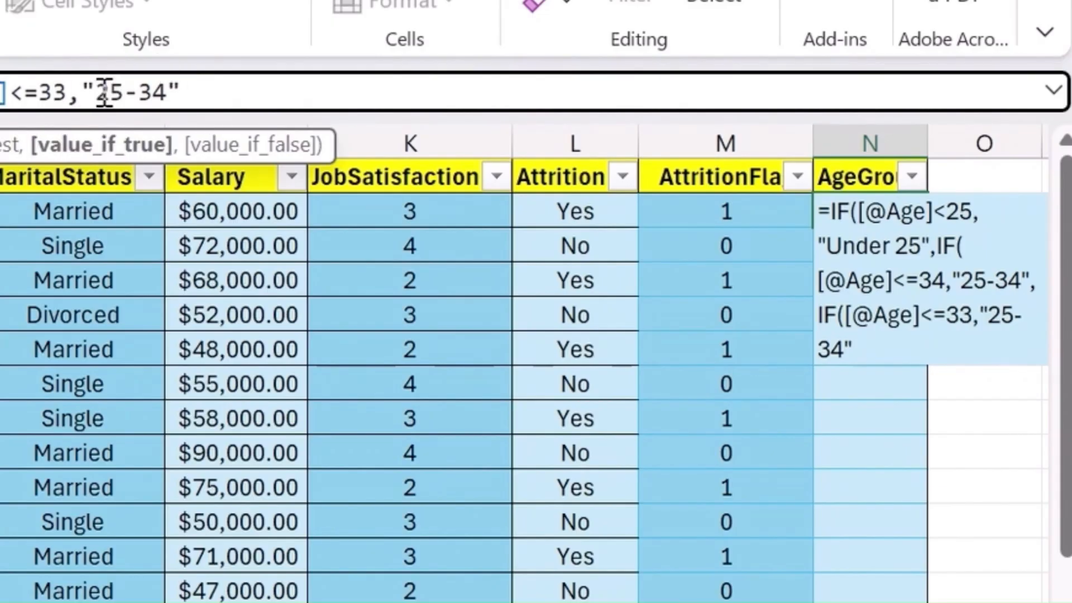
{"action": "double_click", "coordinate": [105, 92]}
{"action": "left_click", "coordinate": [103, 89]}
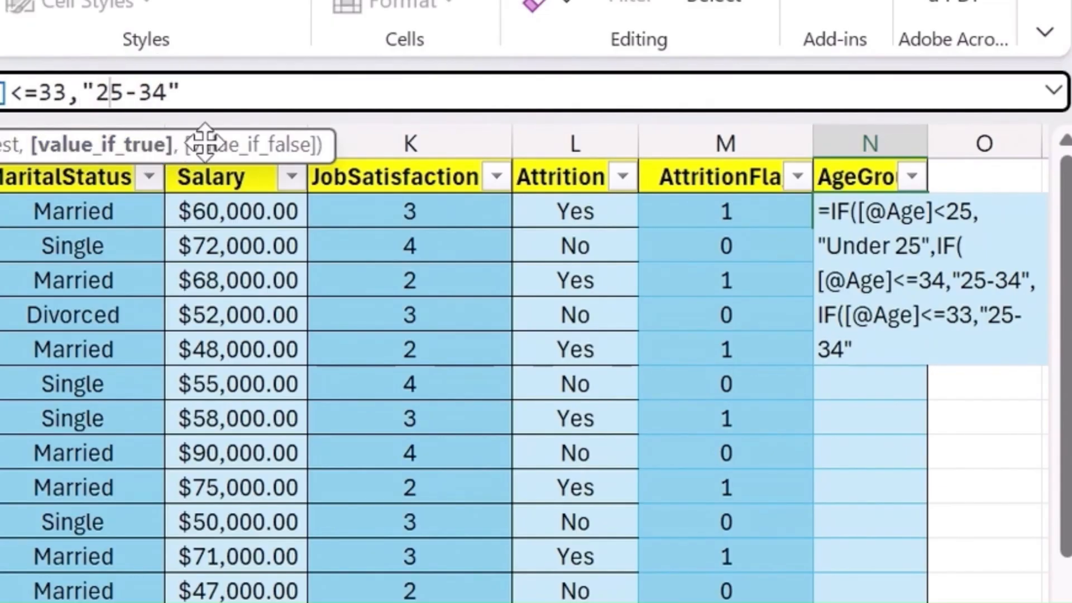
{"action": "key", "text": "BackSpace"}
{"action": "type", "text": "3"}
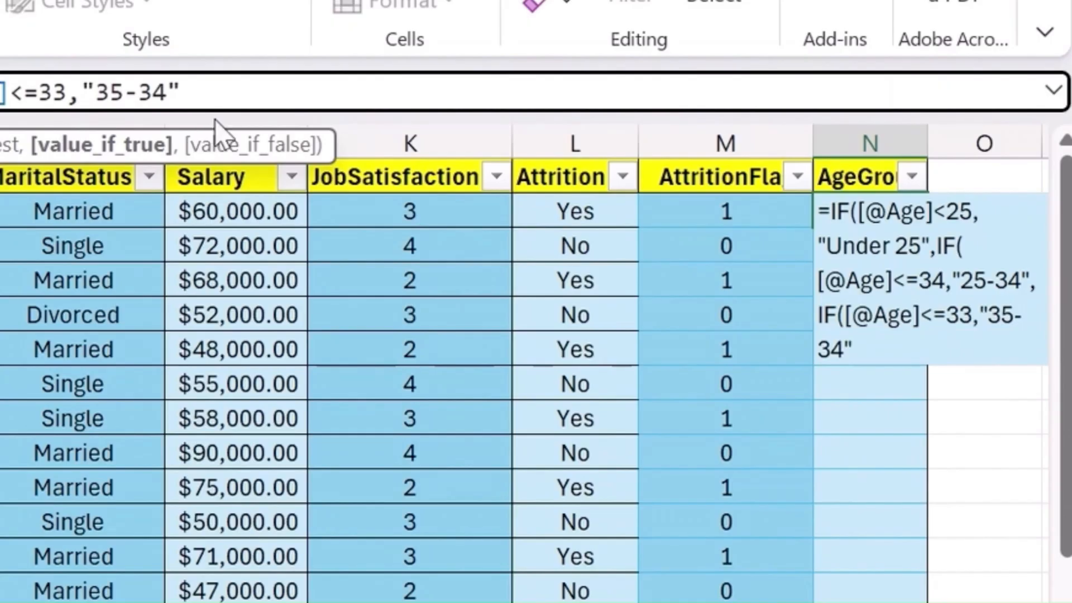
{"action": "double_click", "coordinate": [157, 92]}
{"action": "key", "text": "BackSpace"}
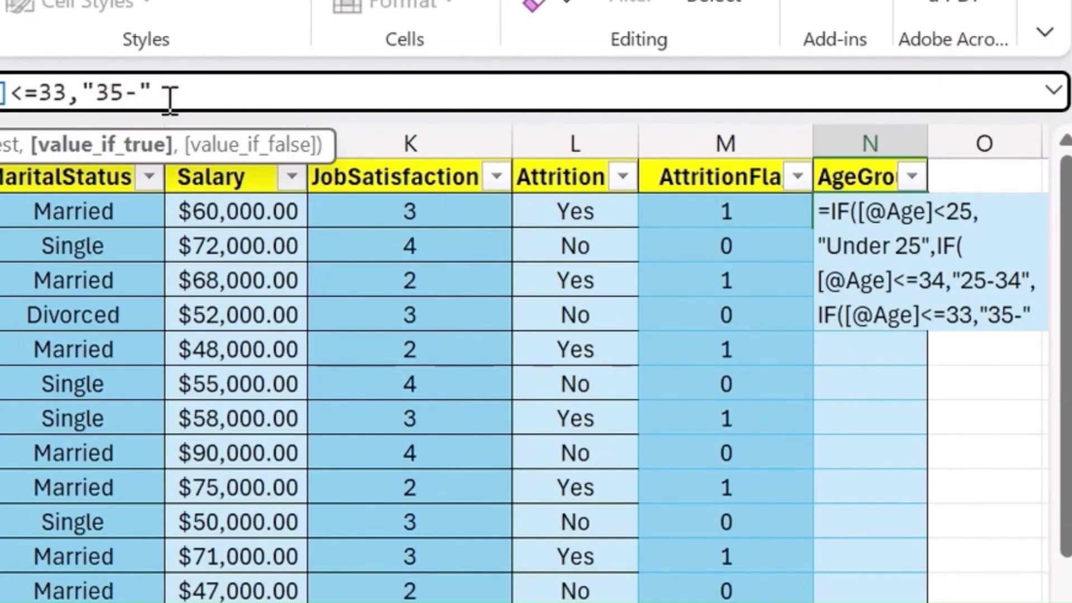
{"action": "type", "text": "4"}
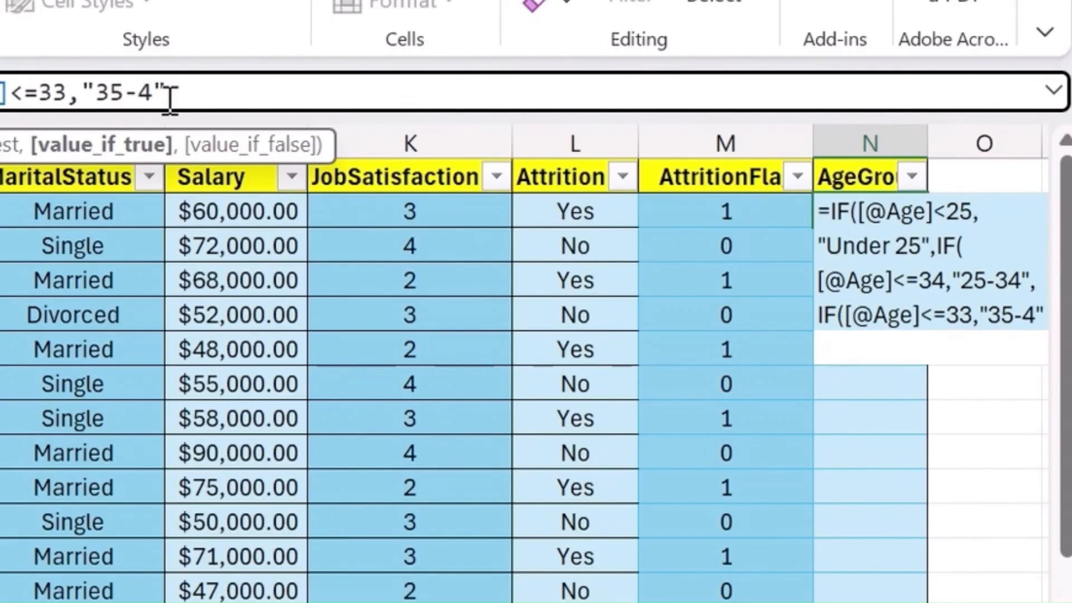
{"action": "type", "text": "4"}
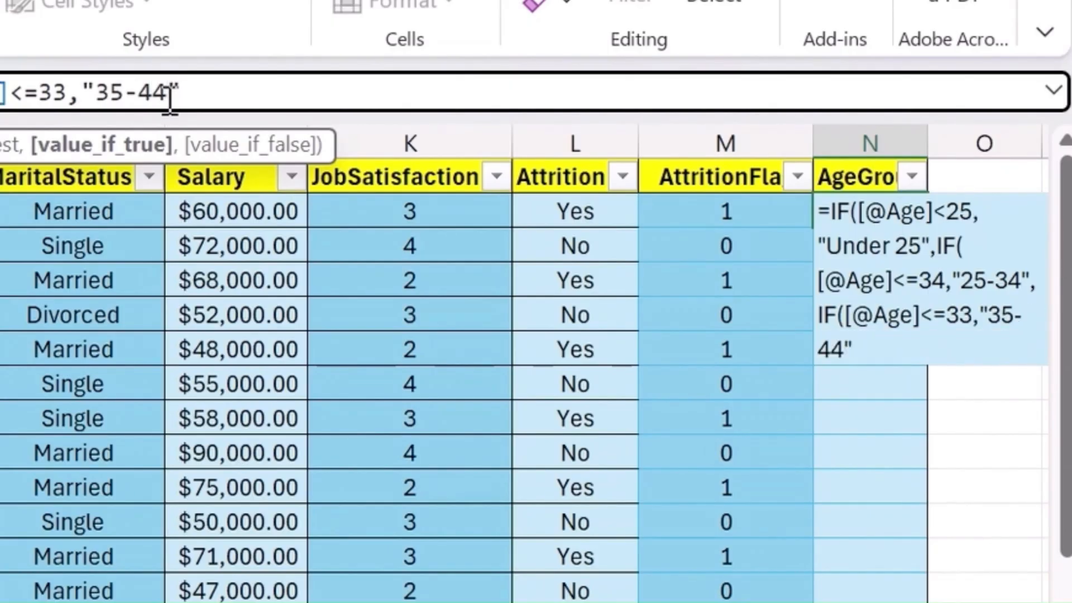
- Append another pasted copy of the nested IF after "35-44" and set its age limit to <=54
{"action": "key", "text": "Right"}
{"action": "type", "text": ","}
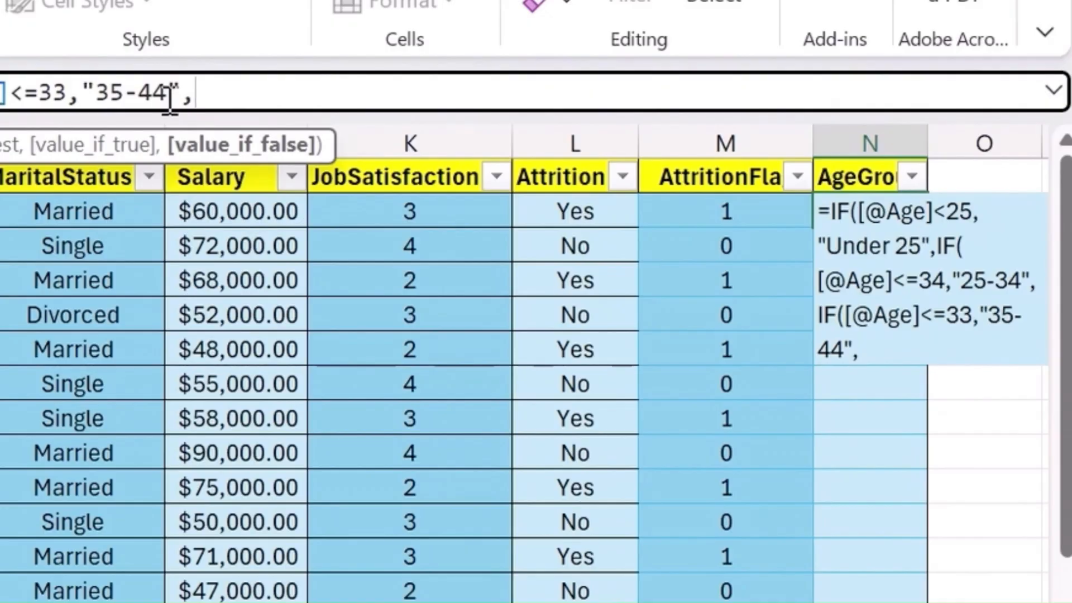
{"action": "type", "text": "IF([@Age]<=34,\"25-34\""}
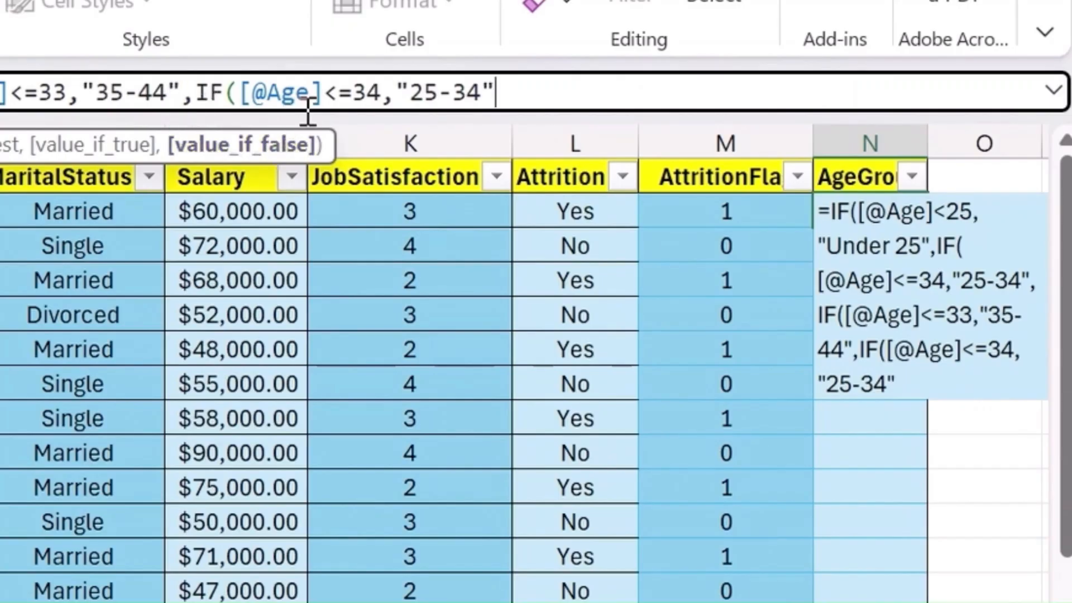
{"action": "left_click", "coordinate": [372, 89]}
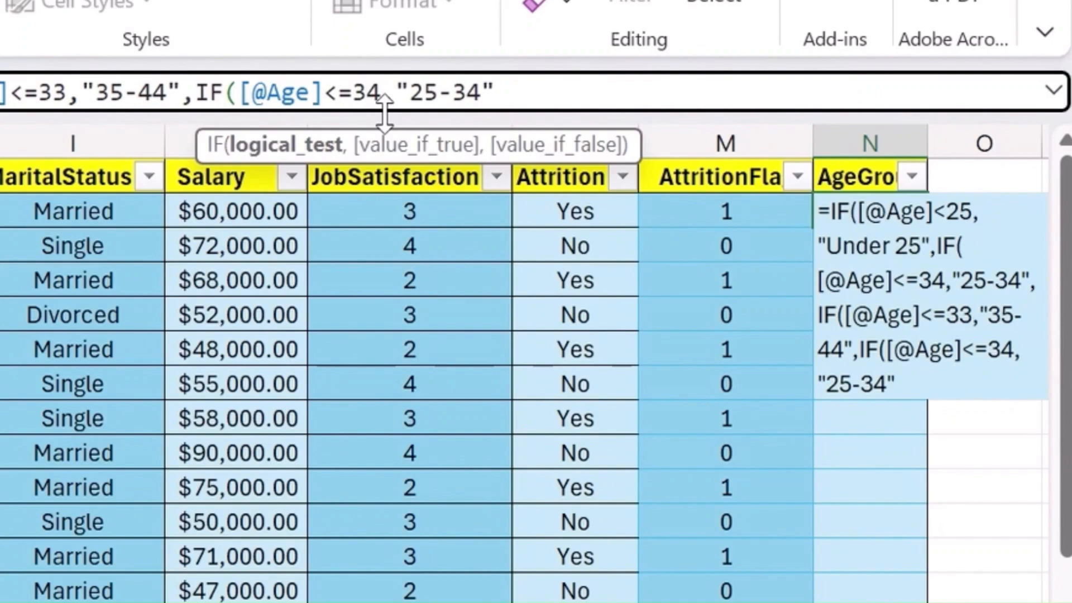
{"action": "key", "text": "BackSpace"}
{"action": "type", "text": "5"}
- Change the result text of the fourth age condition in the formula to "45-54"
{"action": "double_click", "coordinate": [436, 91]}
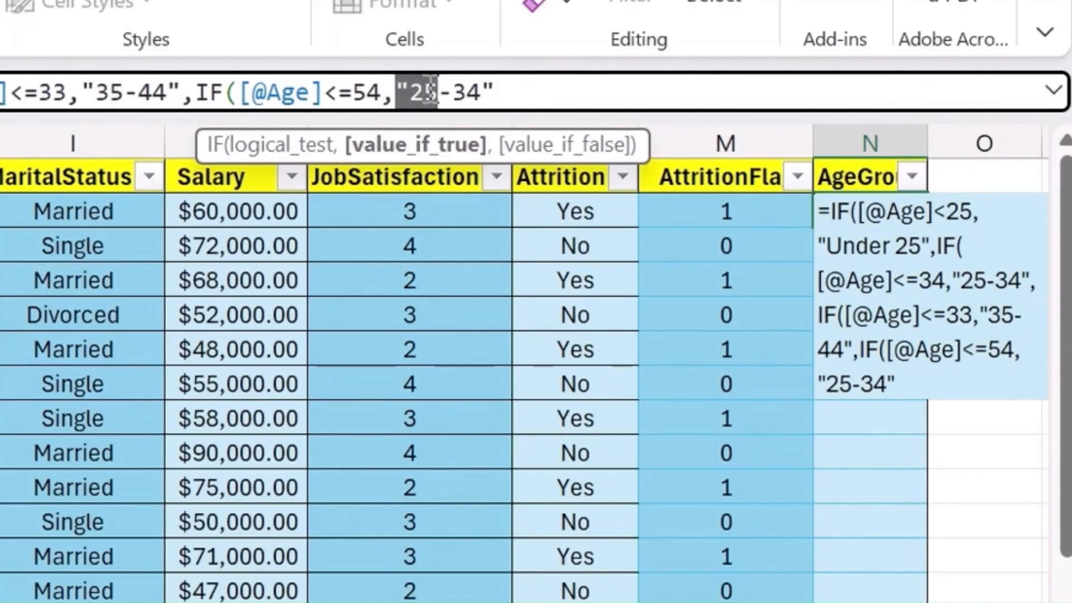
{"action": "key", "text": "BackSpace"}
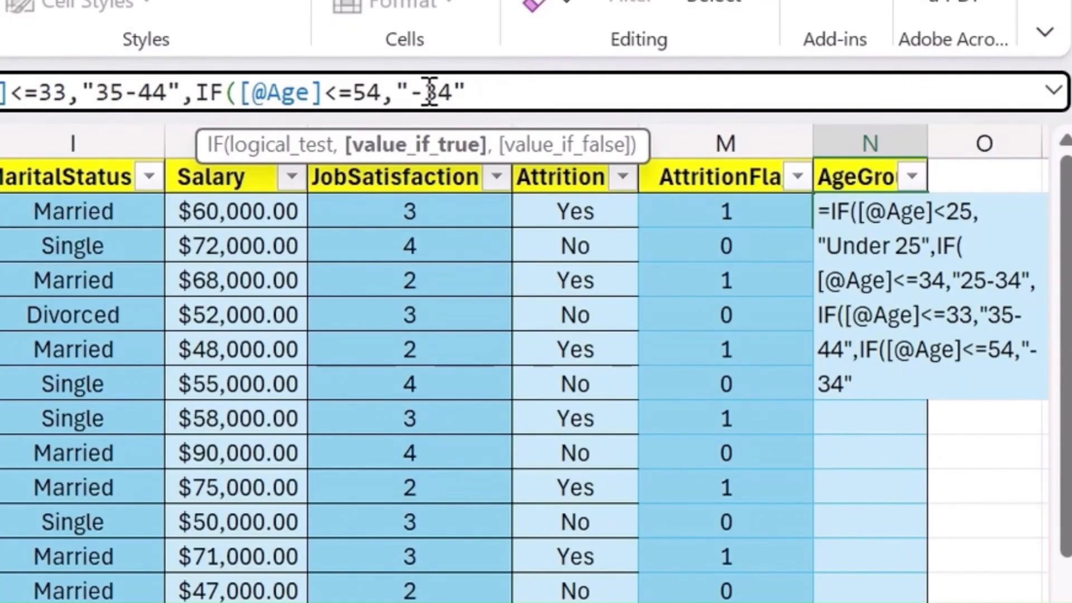
{"action": "type", "text": "45"}
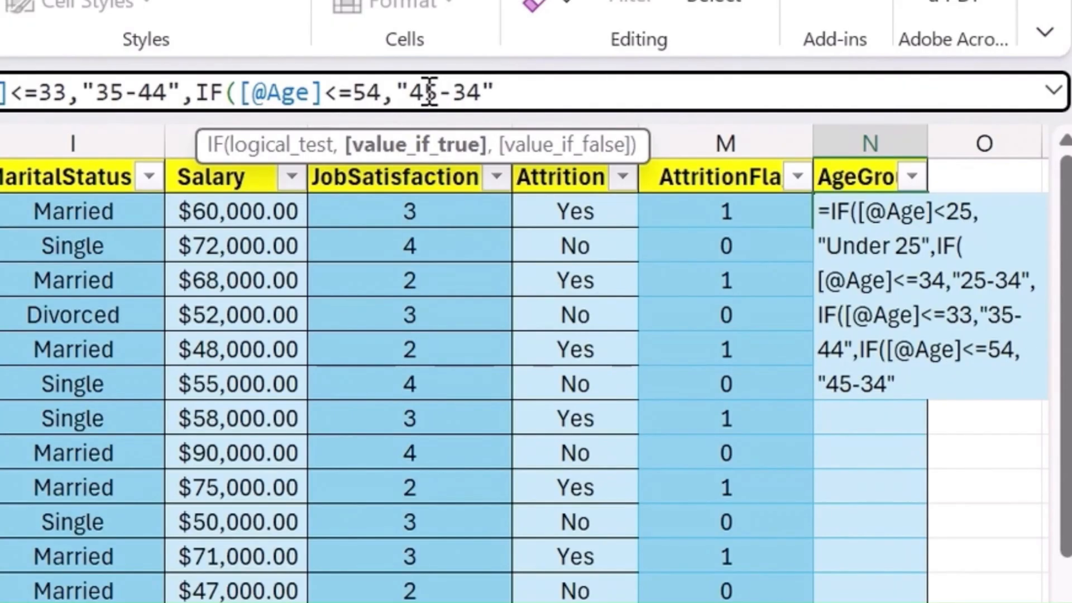
{"action": "key", "text": "Right"}
{"action": "key", "text": "Right"}
{"action": "key", "text": "BackSpace"}
{"action": "key", "text": "Delete"}
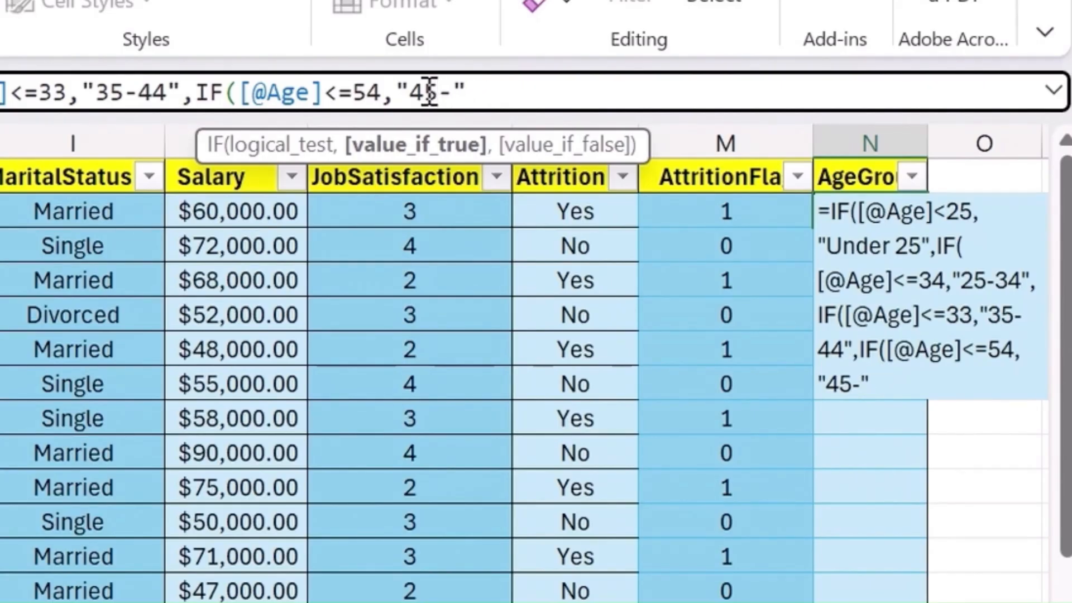
{"action": "type", "text": "54"}
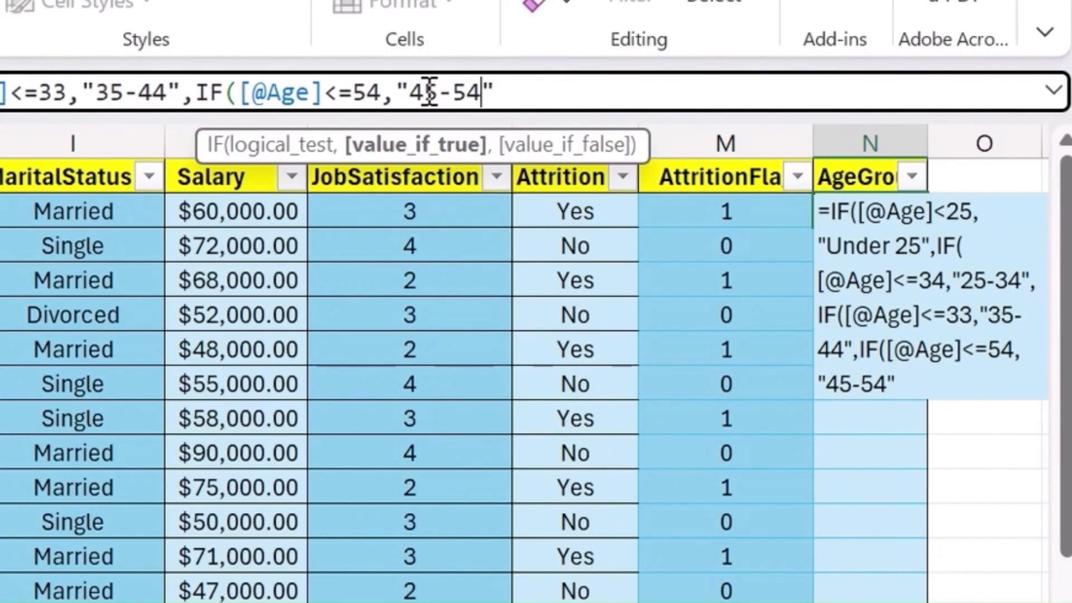
{"action": "key", "text": "Left"}
{"action": "key", "text": "Left"}
{"action": "key", "text": "Left"}
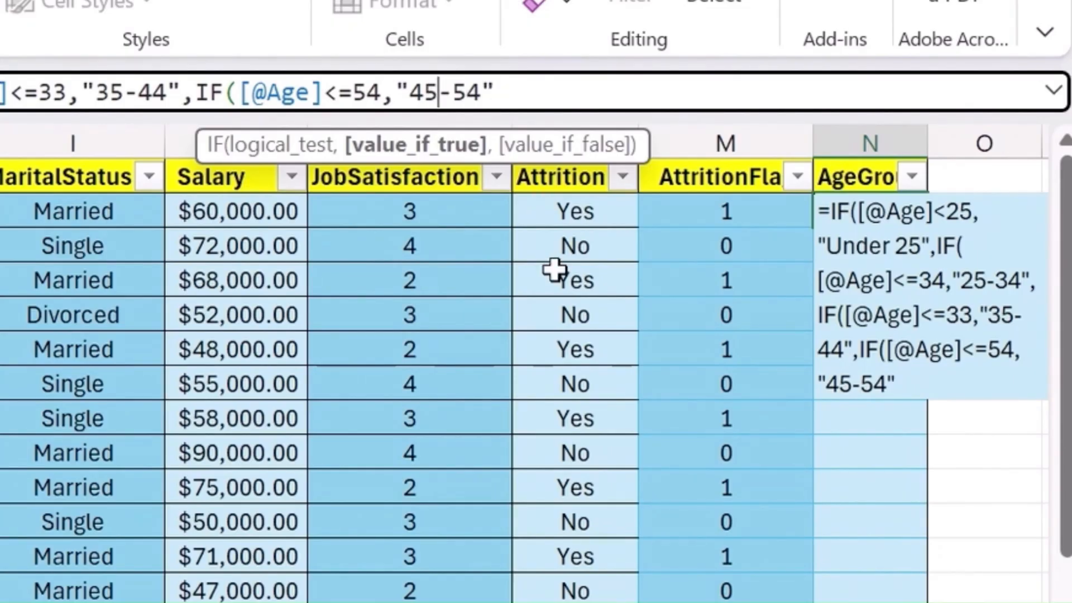
- Add "55+" as the final fallback value of the AgeGroup formula and close all four IF functions
{"action": "left_click", "coordinate": [526, 90]}
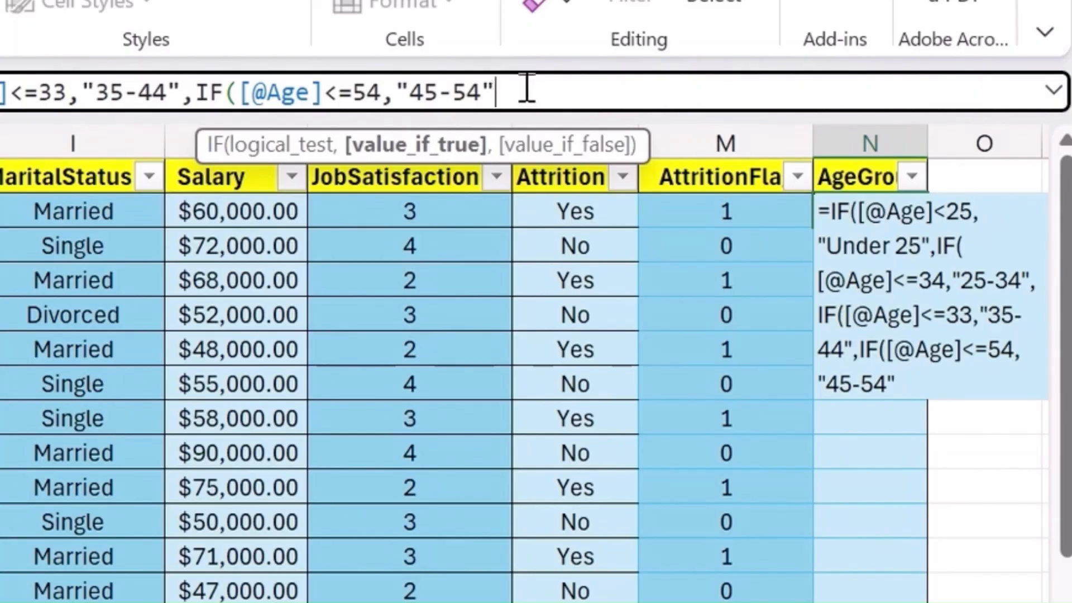
{"action": "type", "text": ","}
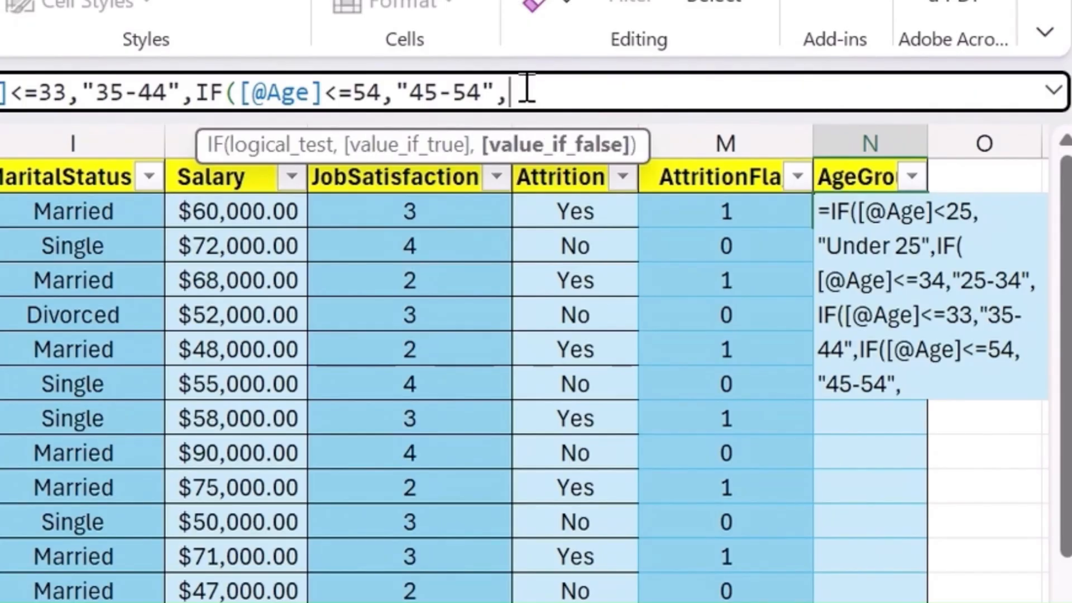
{"action": "type", "text": "\"55+"}
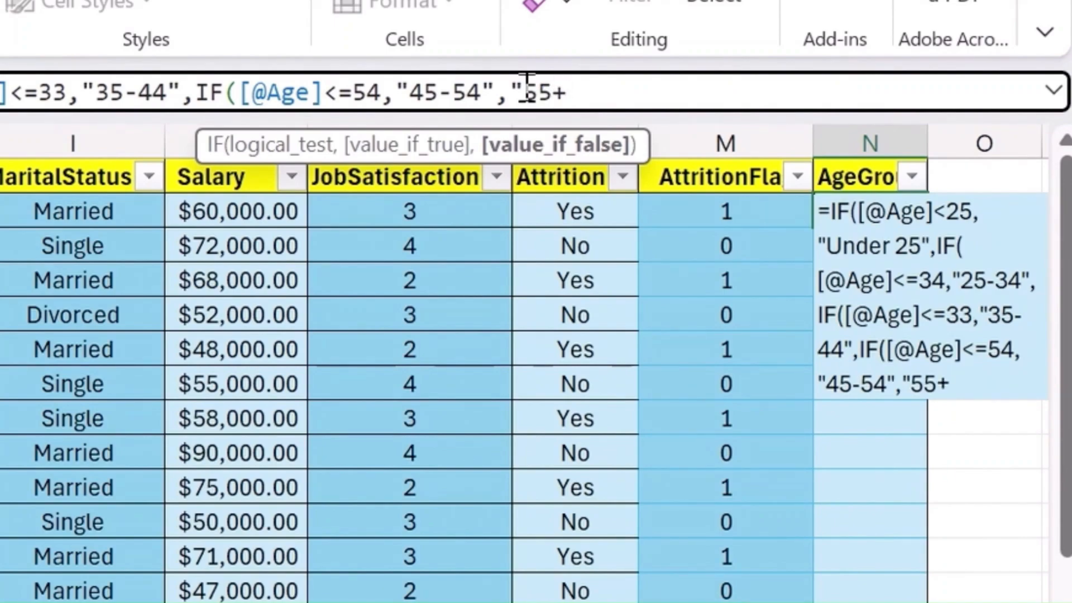
{"action": "type", "text": "\"))))"}
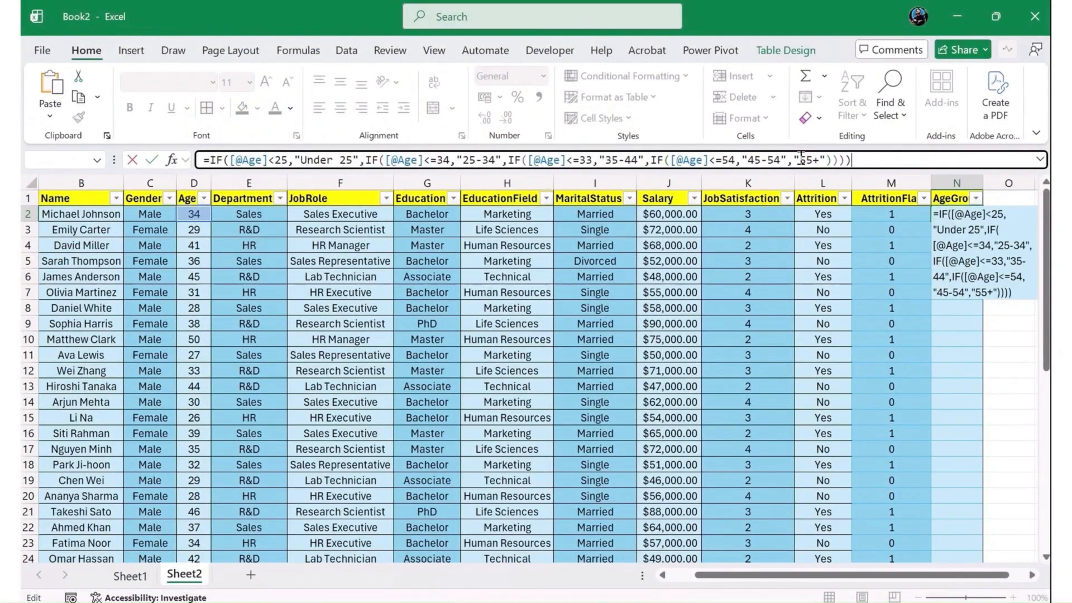
- Commit the AgeGroup formula and add a new table column headed SalaryBand in O1
{"action": "key", "text": "Return"}
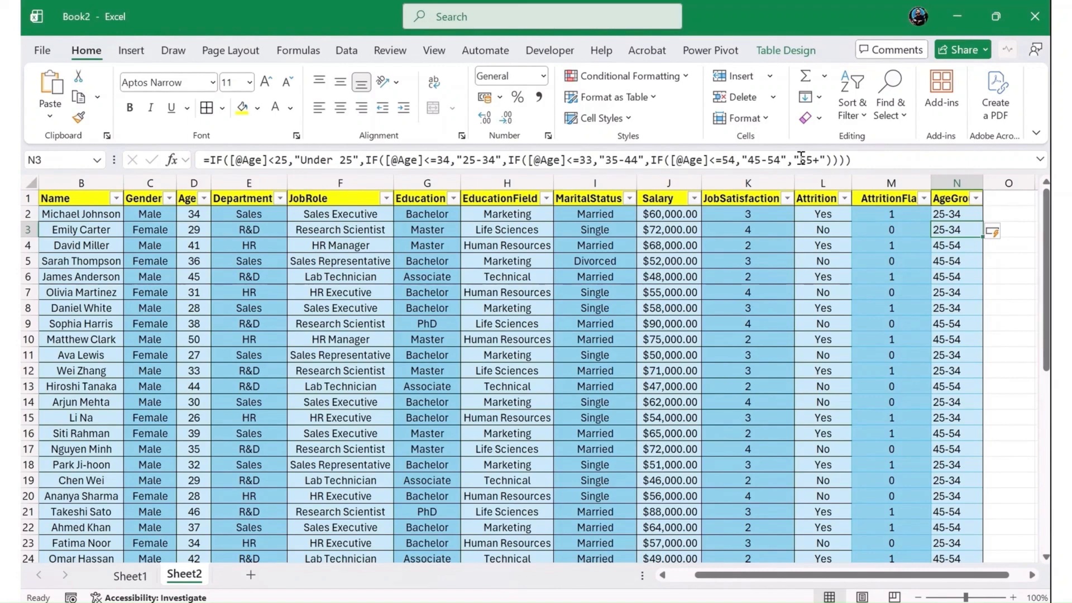
{"action": "key", "text": "Right"}
{"action": "key", "text": "Up"}
{"action": "key", "text": "Up"}
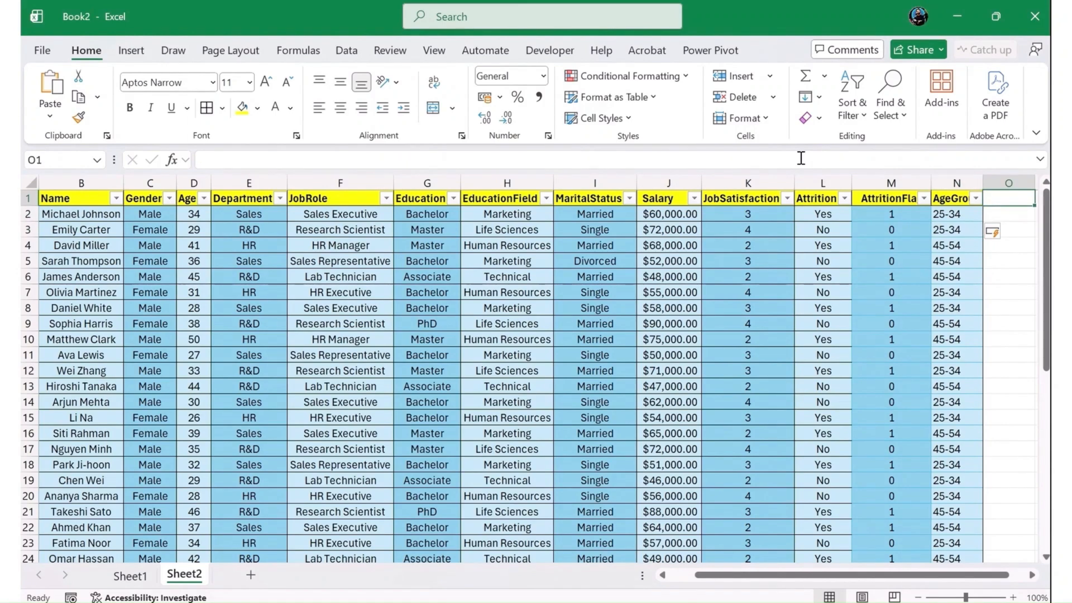
{"action": "type", "text": "Salary B"}
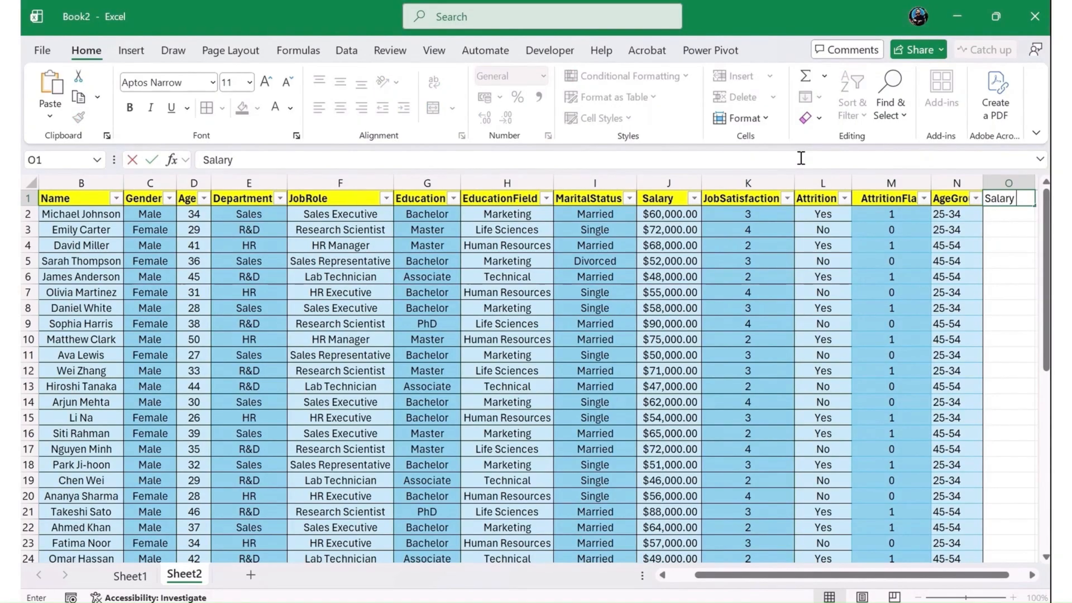
{"action": "key", "text": "BackSpace"}
{"action": "key", "text": "BackSpace"}
{"action": "type", "text": "Band"}
{"action": "key", "text": "Return"}
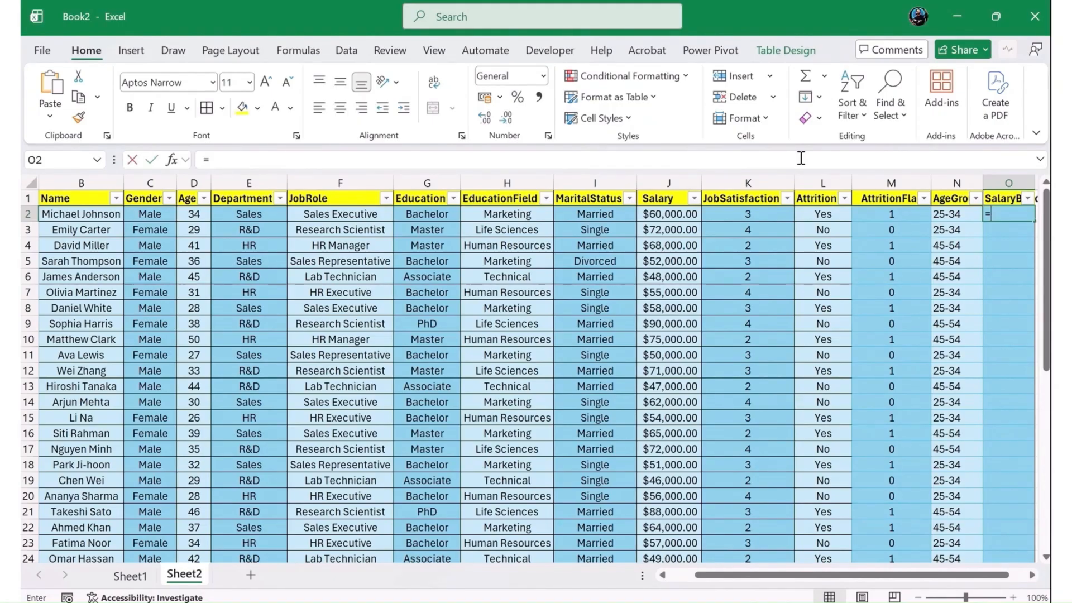
- Start the SalaryBand formula in O2 with an IF testing Salary <50000 and Low as its result text
{"action": "type", "text": "=IF("}
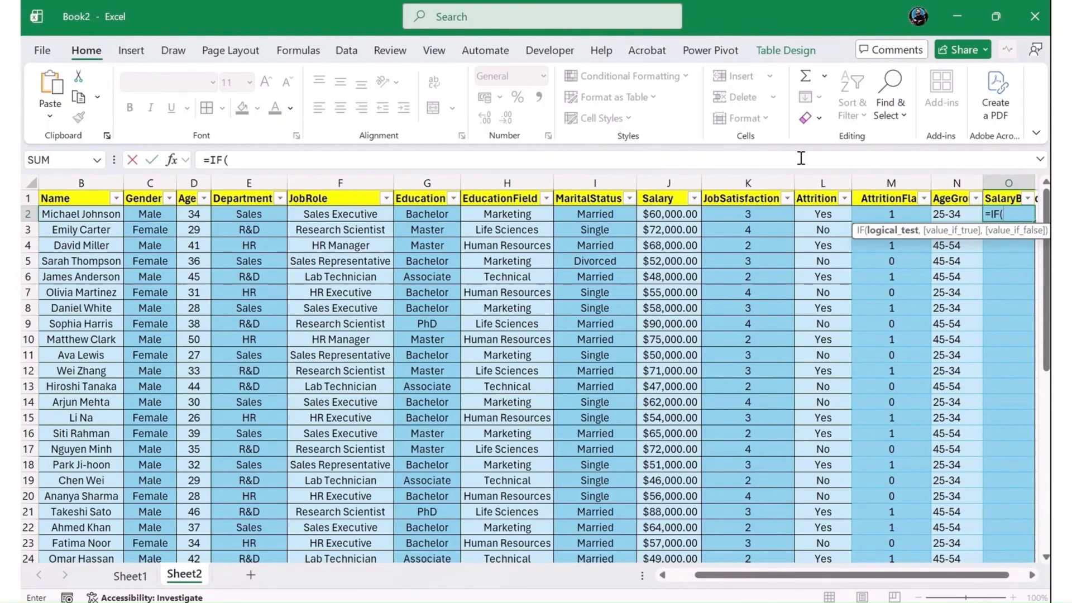
{"action": "key", "text": "Left"}
{"action": "key", "text": "Left"}
{"action": "key", "text": "Left"}
{"action": "key", "text": "Left"}
{"action": "key", "text": "Left"}
{"action": "key", "text": "Left"}
{"action": "key", "text": "Left"}
{"action": "key", "text": "Left"}
{"action": "key", "text": "Left"}
{"action": "key", "text": "Left"}
{"action": "key", "text": "Left"}
{"action": "key", "text": "Left"}
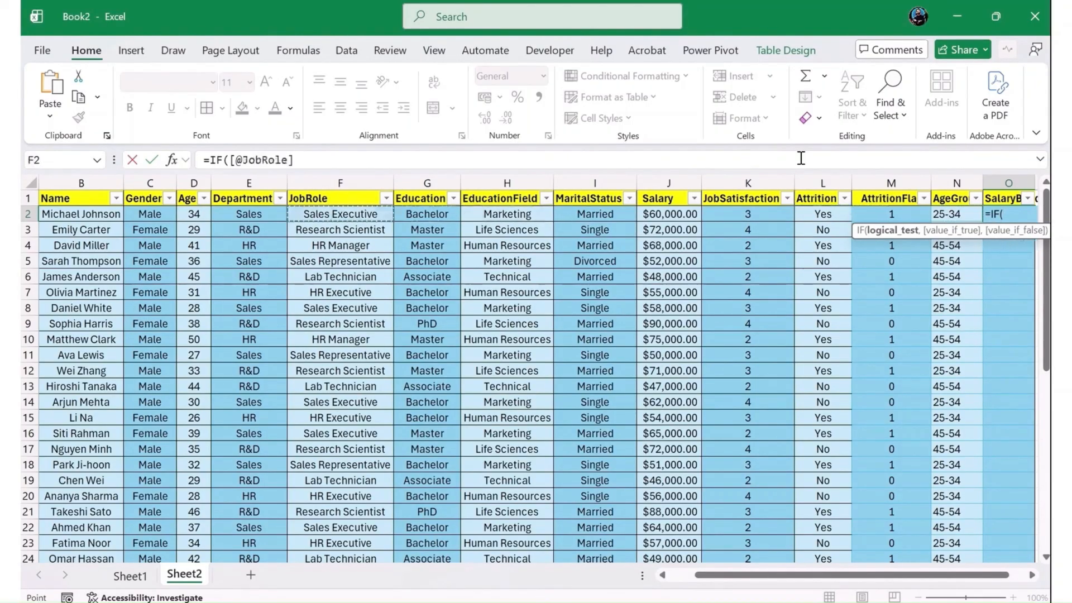
{"action": "key", "text": "Right"}
{"action": "key", "text": "Right"}
{"action": "key", "text": "Right"}
{"action": "key", "text": "Right"}
{"action": "key", "text": "Right"}
{"action": "key", "text": "Right"}
{"action": "key", "text": "Right"}
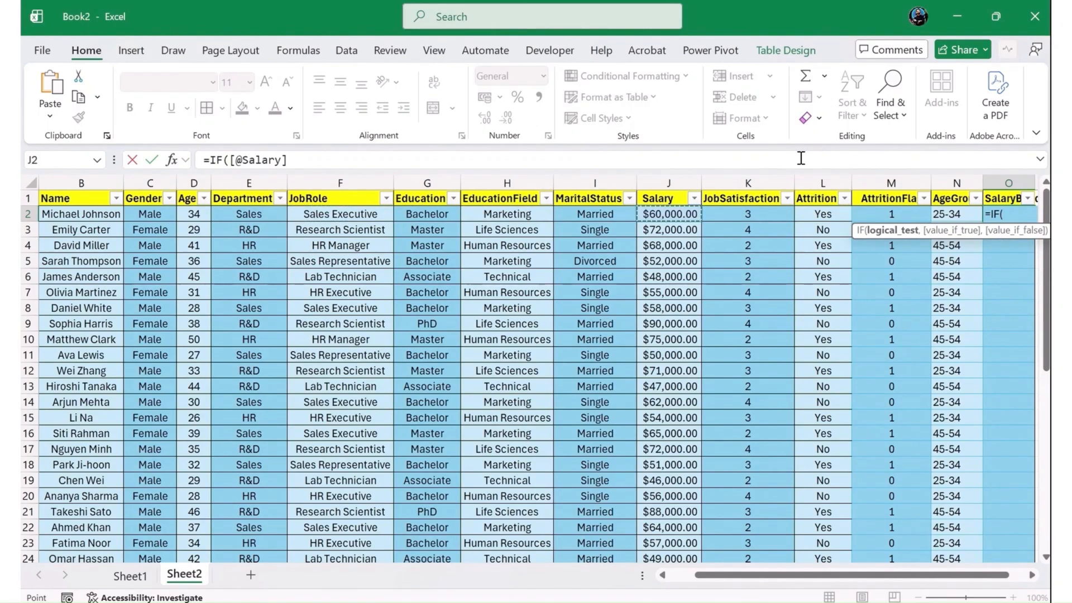
{"action": "type", "text": "< "}
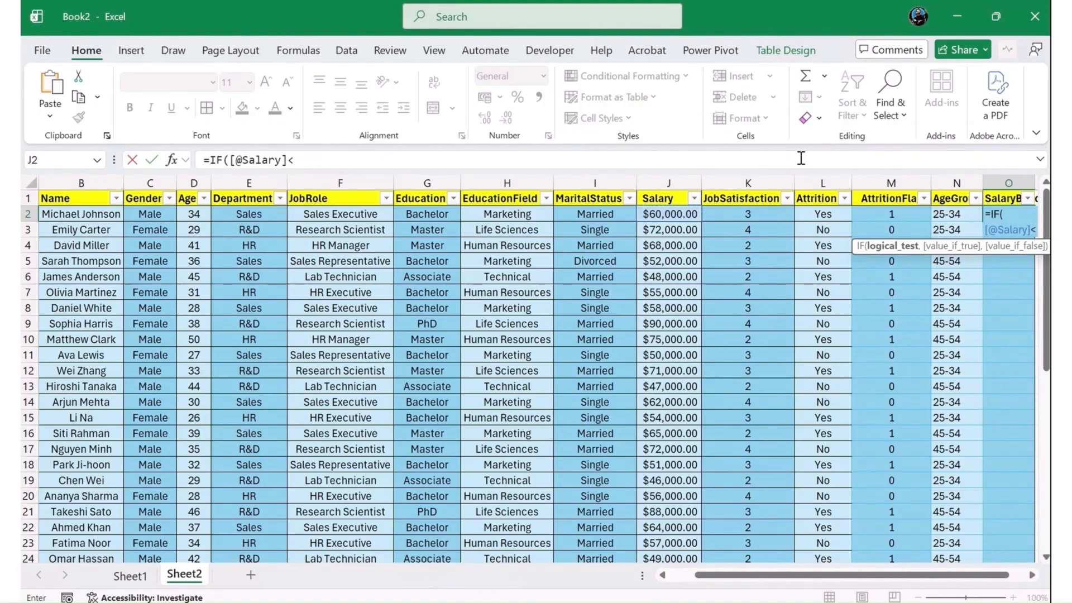
{"action": "type", "text": "50000"}
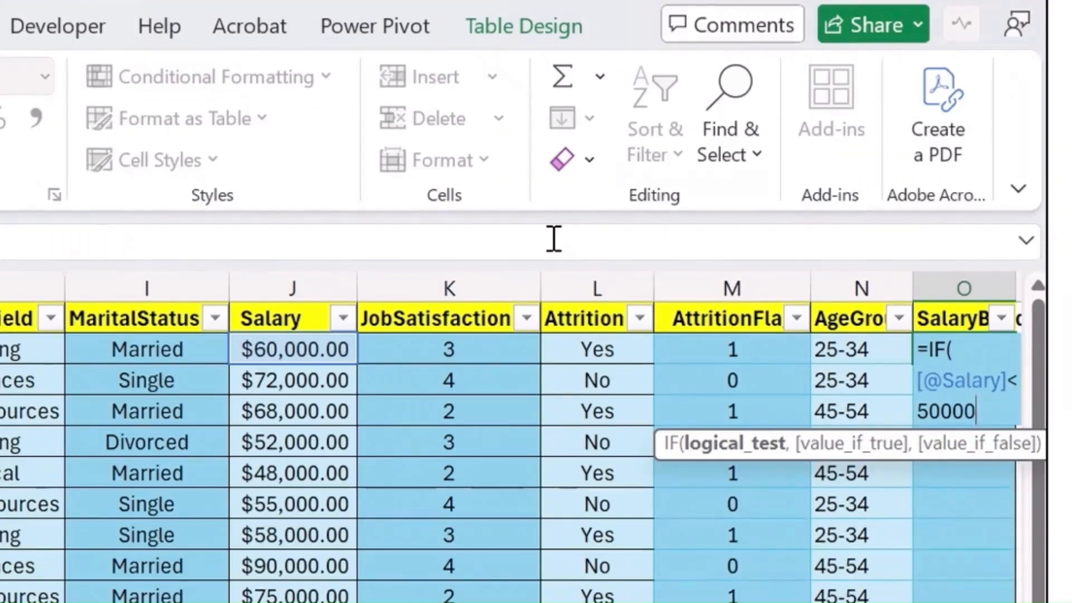
{"action": "type", "text": ", "}
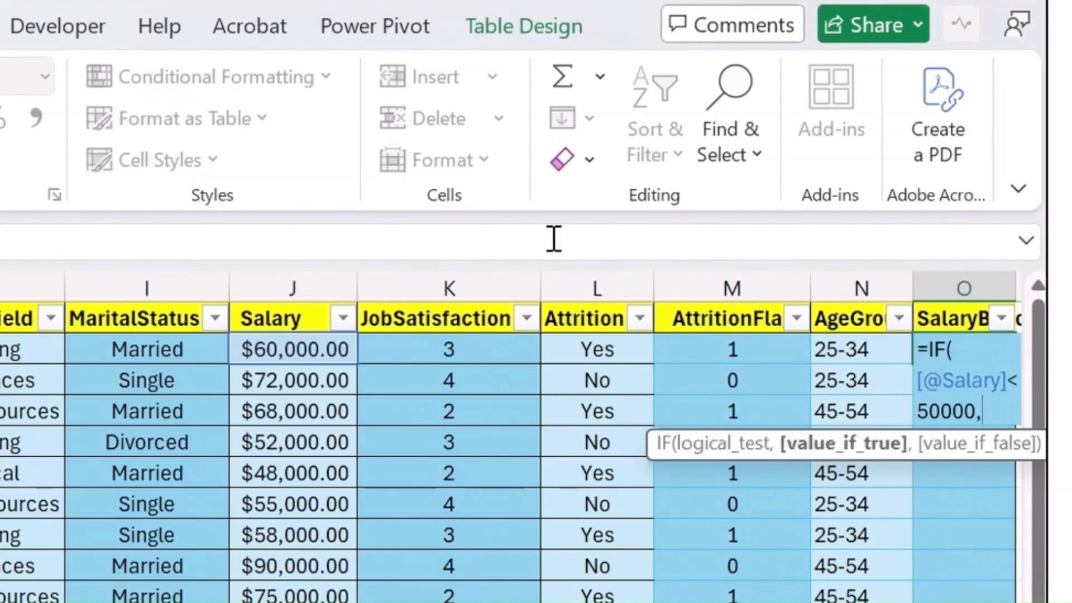
{"action": "type", "text": "\"Low,"}
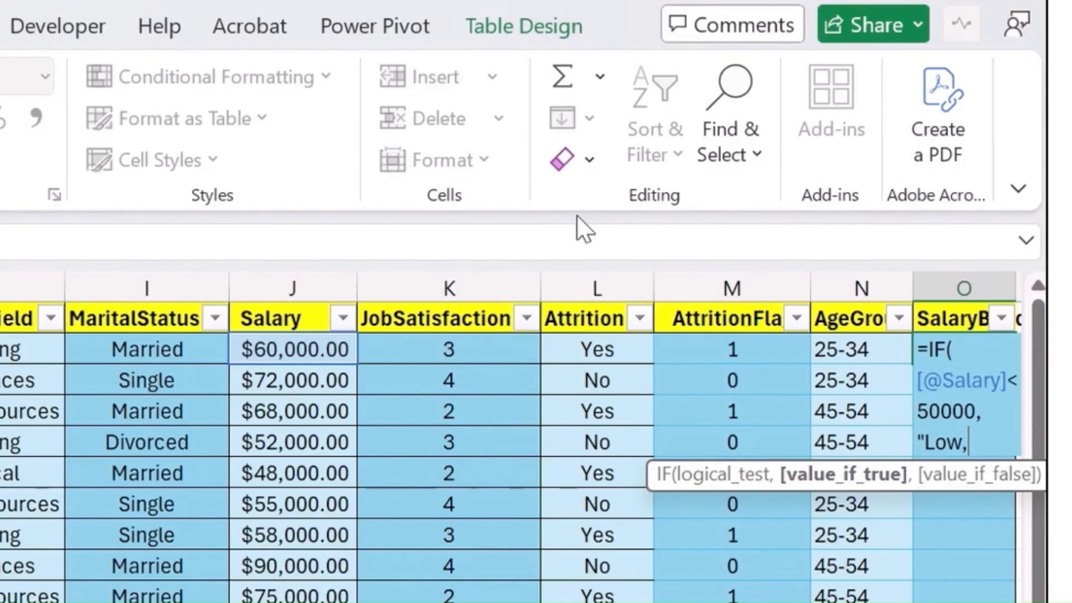
{"action": "type", "text": "if"}
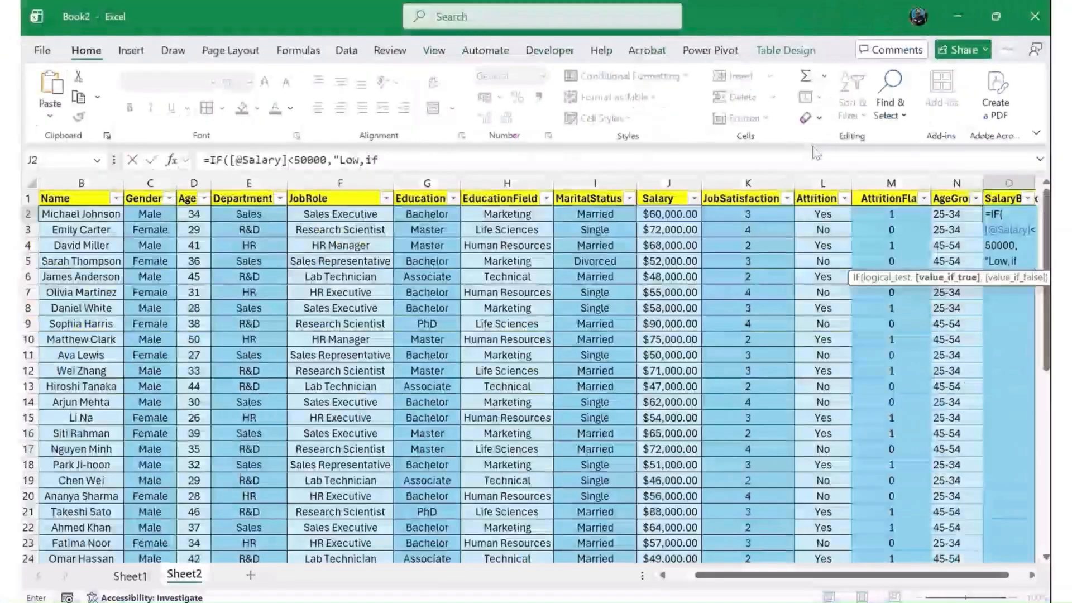
{"action": "key", "text": "Return"}
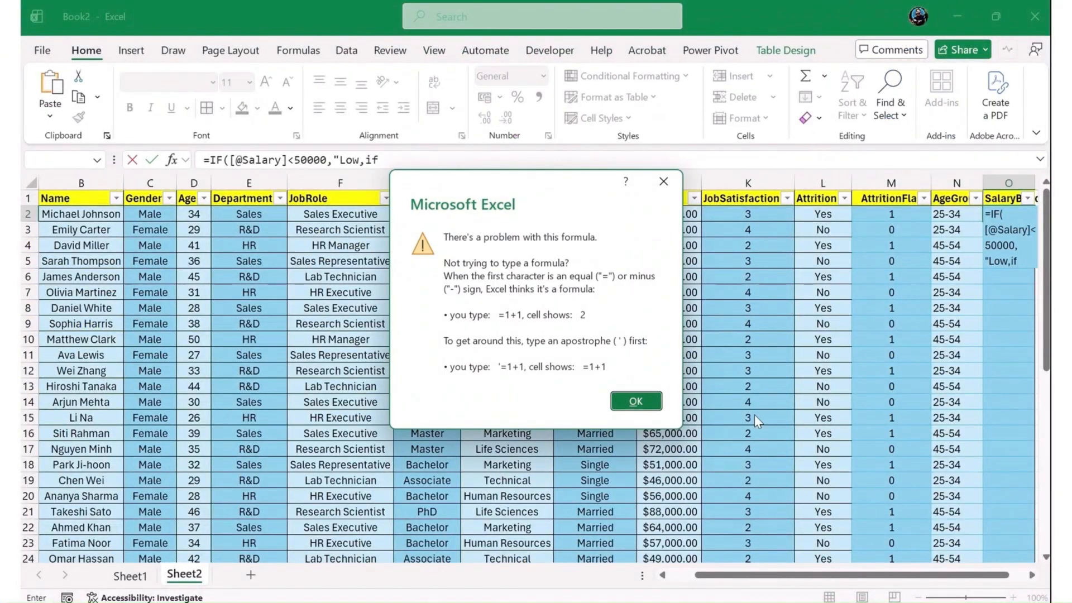
{"action": "left_click", "coordinate": [636, 400]}
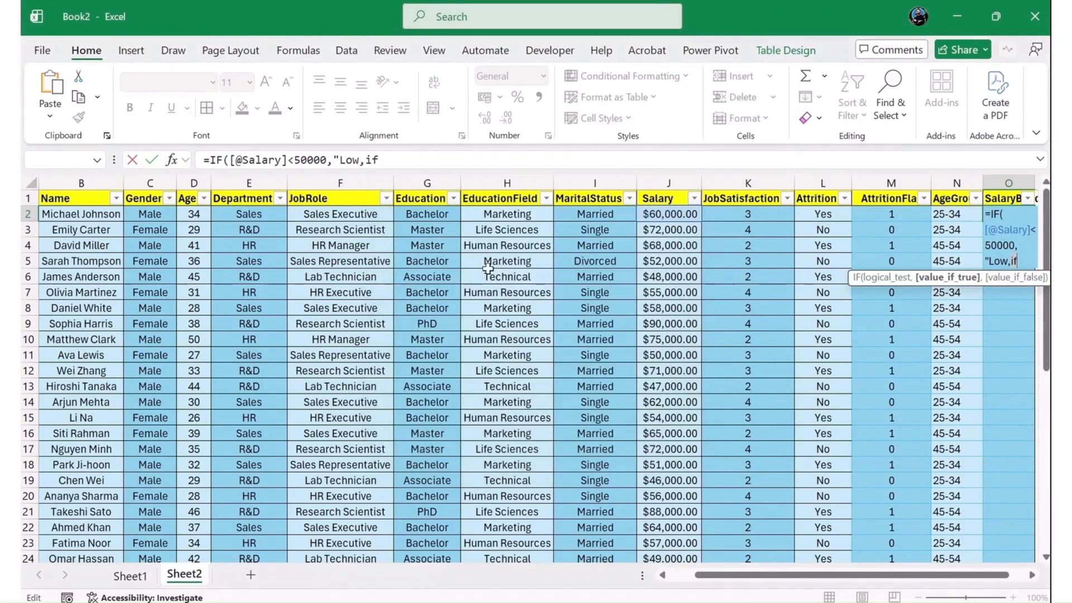
{"action": "double_click", "coordinate": [370, 161]}
{"action": "key", "text": "BackSpace"}
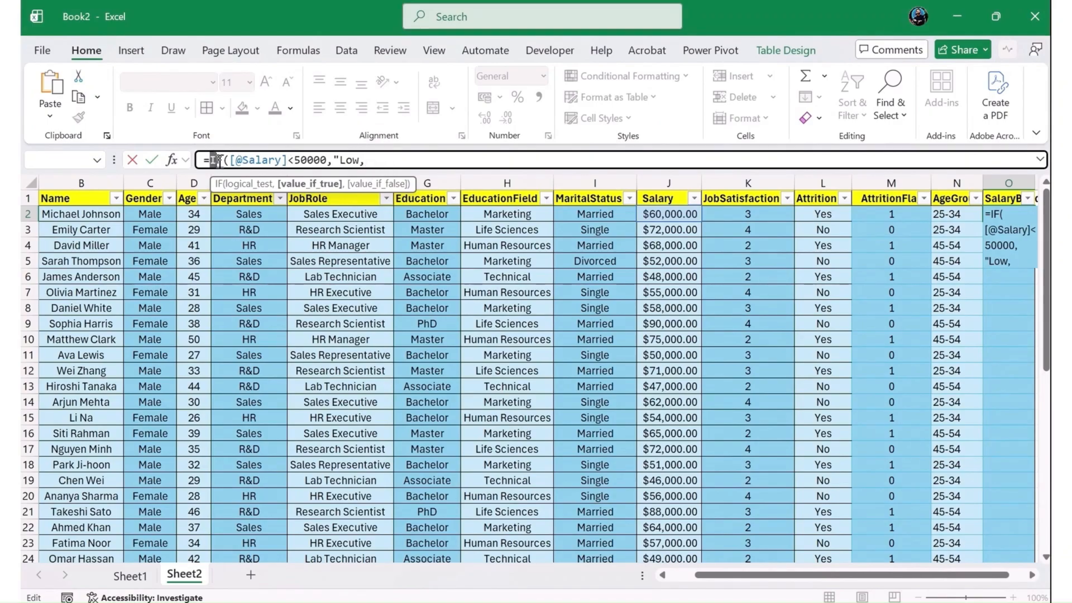
{"action": "left_click_drag", "start_coordinate": [210, 160], "coordinate": [327, 162]}
{"action": "key", "text": "ctrl+c"}
{"action": "left_click", "coordinate": [390, 161]}
{"action": "key", "text": "ctrl+v"}
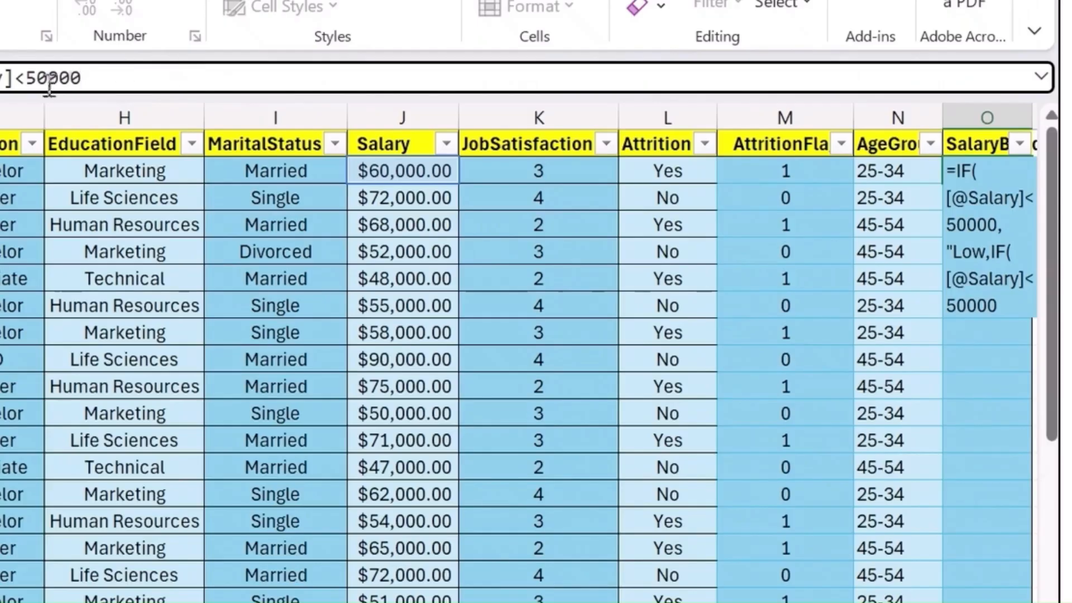
- Change the condition of the nested salary IF to <=70000
{"action": "key", "text": "Left"}
{"action": "key", "text": "Left"}
{"action": "key", "text": "Left"}
{"action": "key", "text": "Left"}
{"action": "key", "text": "BackSpace"}
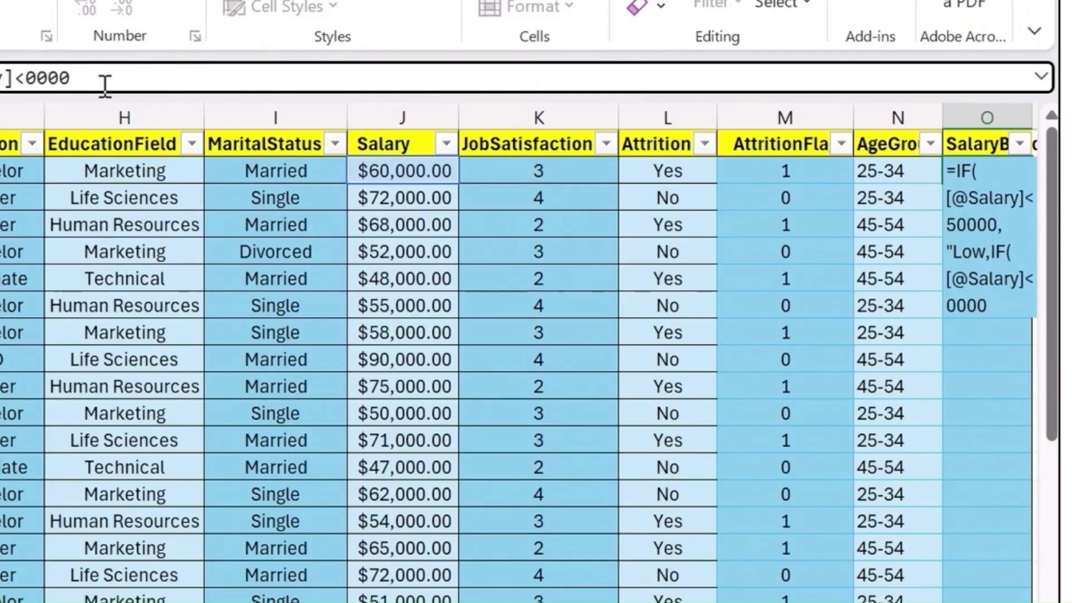
{"action": "type", "text": "7"}
{"action": "key", "text": "Left"}
{"action": "type", "text": "="}
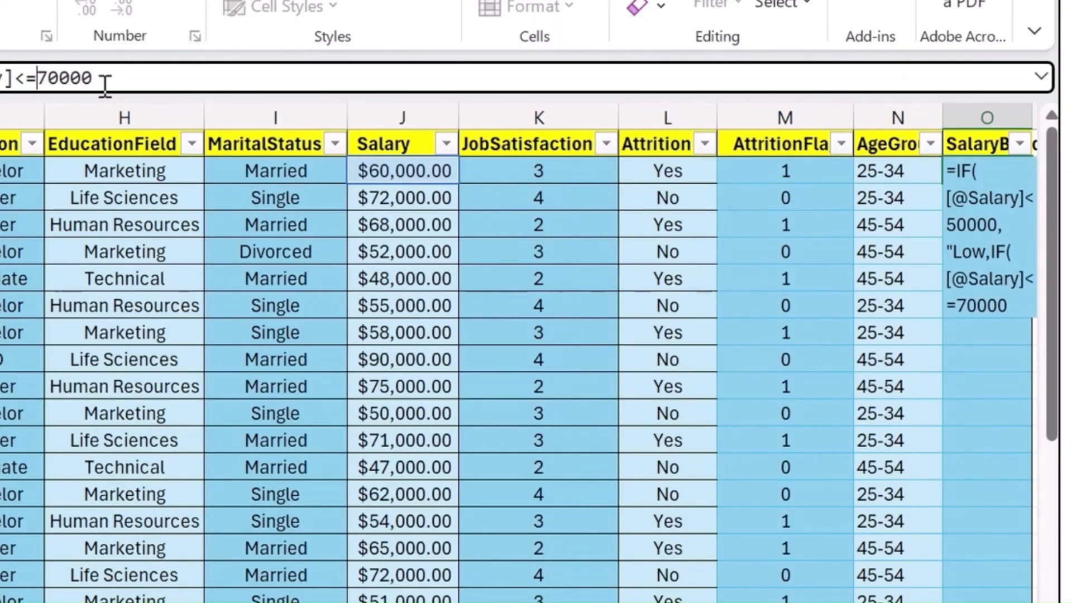
- Add a result text beginning with "med" after the <=70000 salary condition
{"action": "key", "text": "Right"}
{"action": "type", "text": "\"medi"}
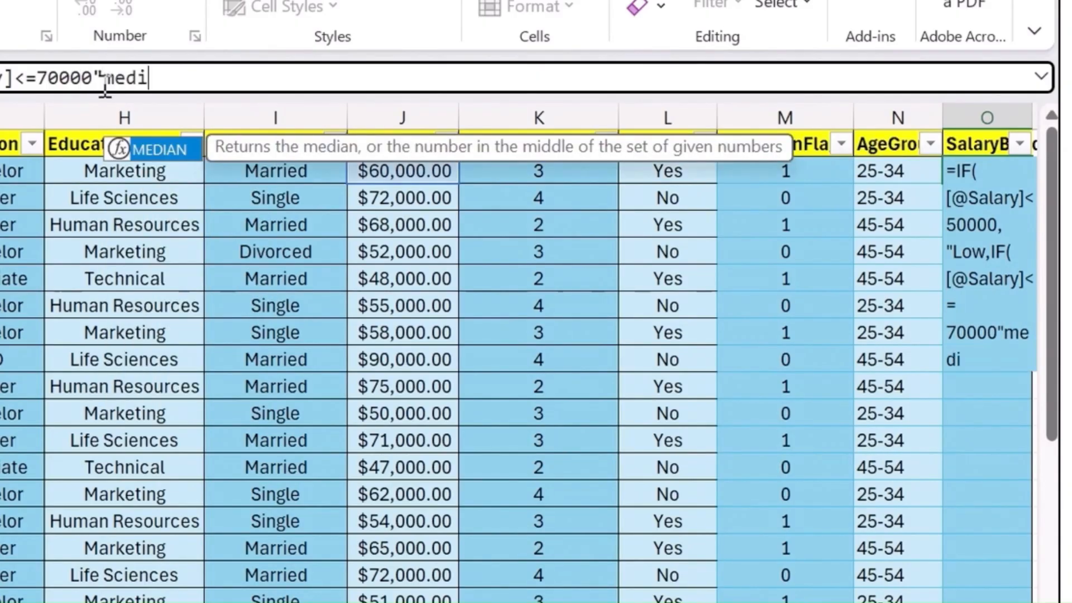
{"action": "key", "text": "BackSpace"}
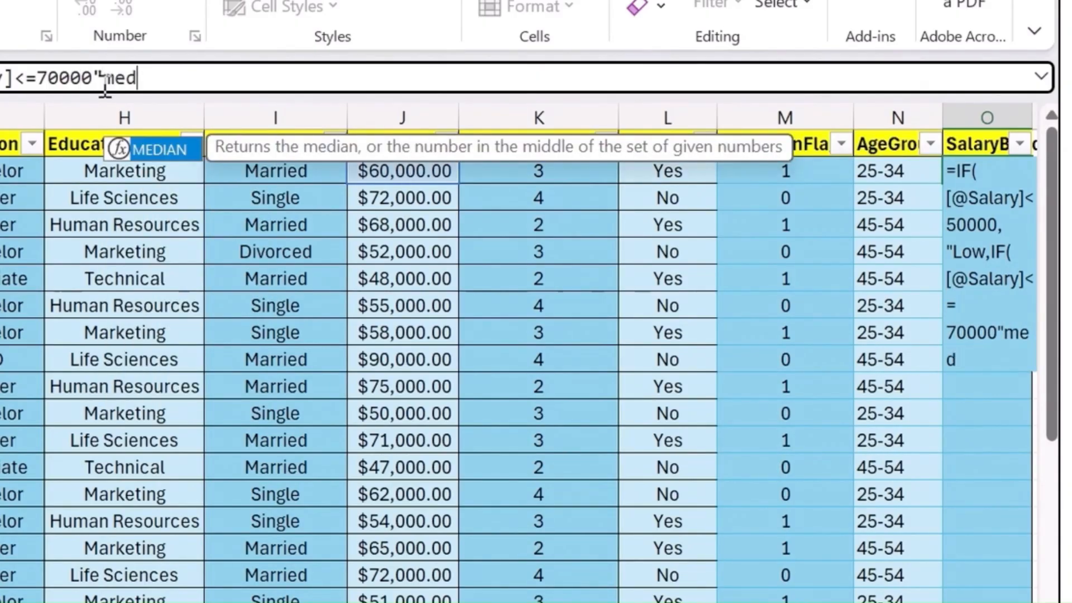